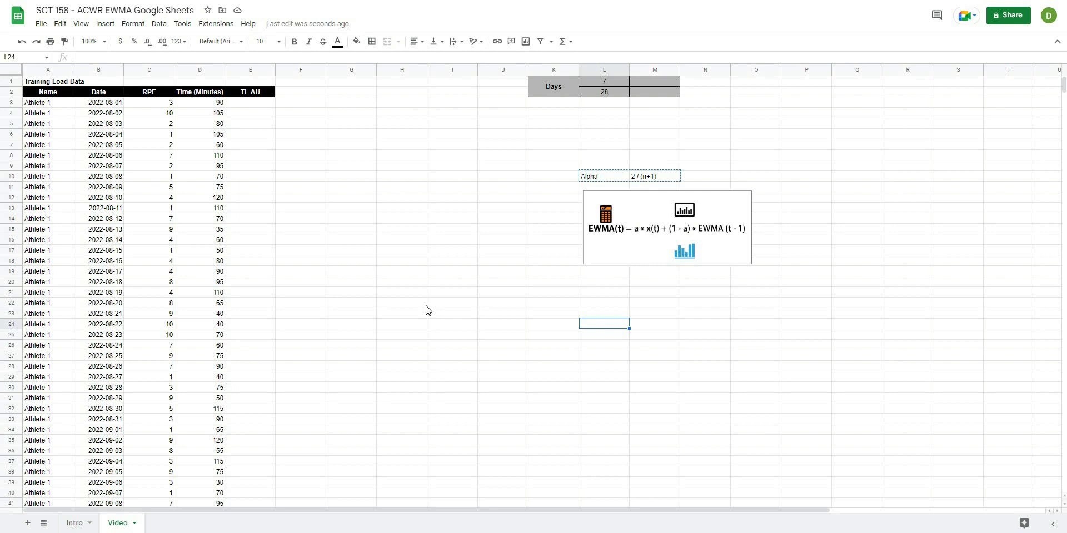
- Review the Name, Date, RPE and Time (Minutes) columns of the training load data
left_click(492, 289)
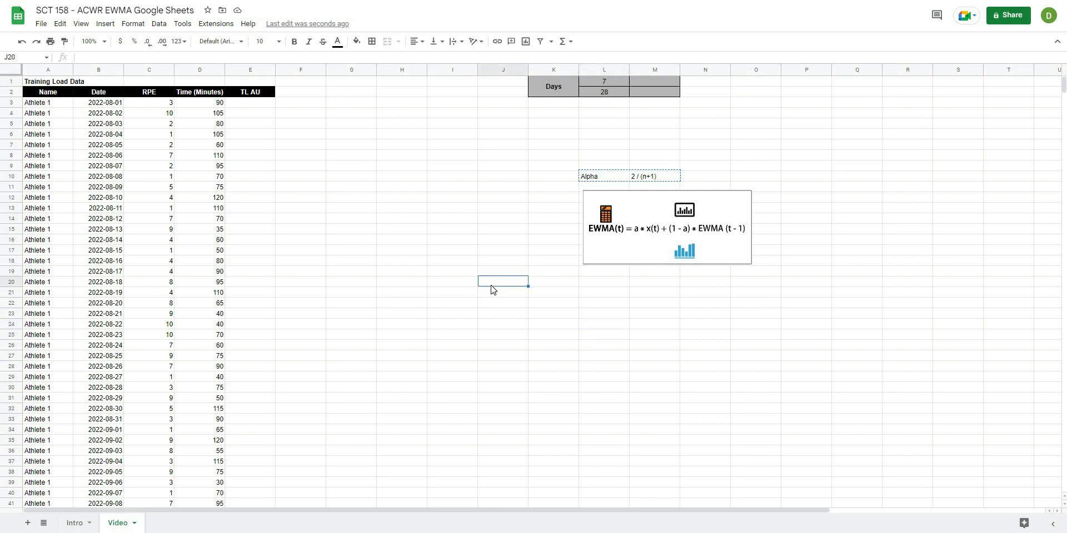
scroll(464, 288, "down", 1)
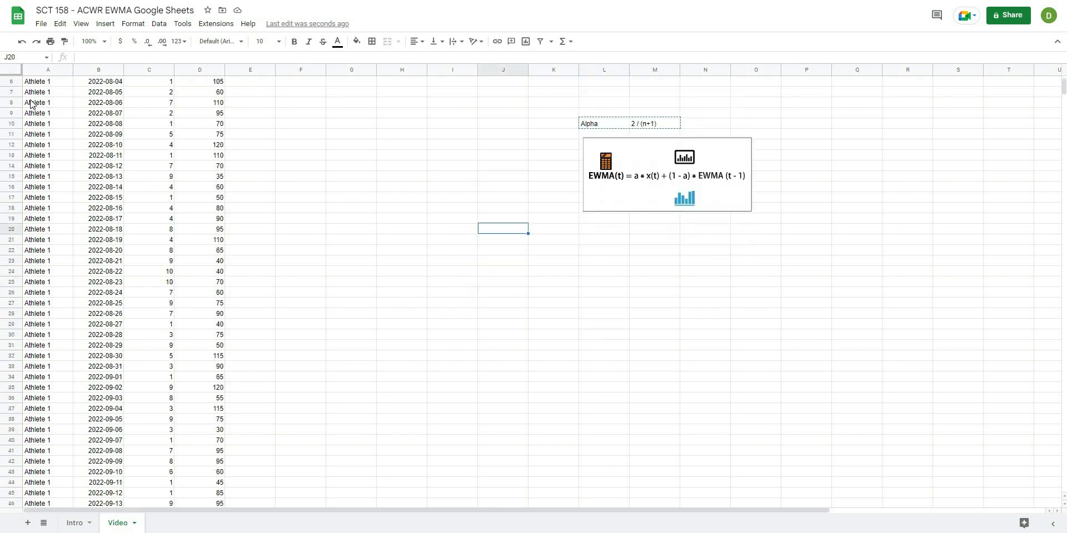
scroll(30, 103, "up", 1)
left_click_drag(47, 102, 50, 178)
scroll(98, 245, "up", 10)
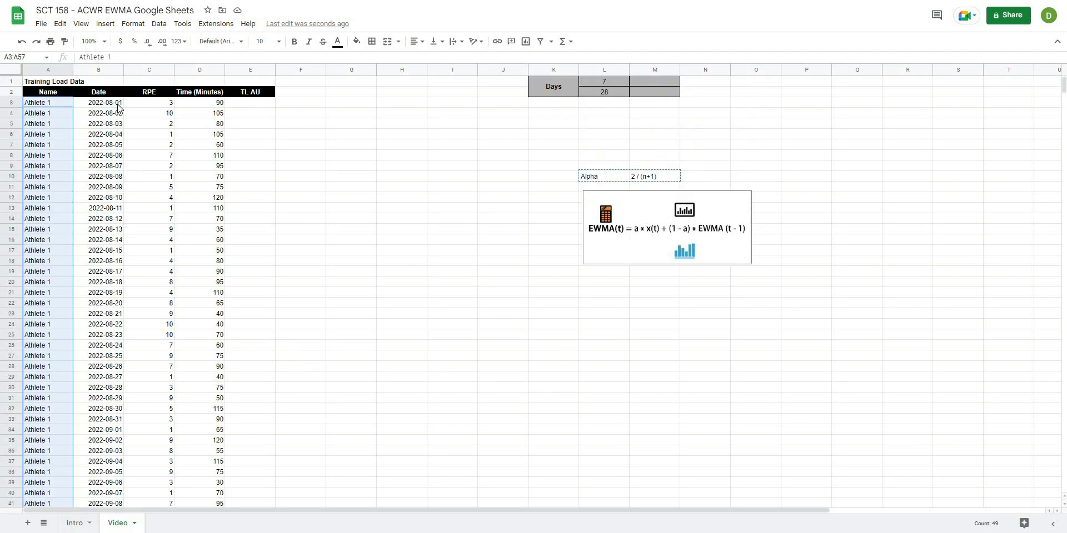
left_click_drag(117, 106, 122, 328)
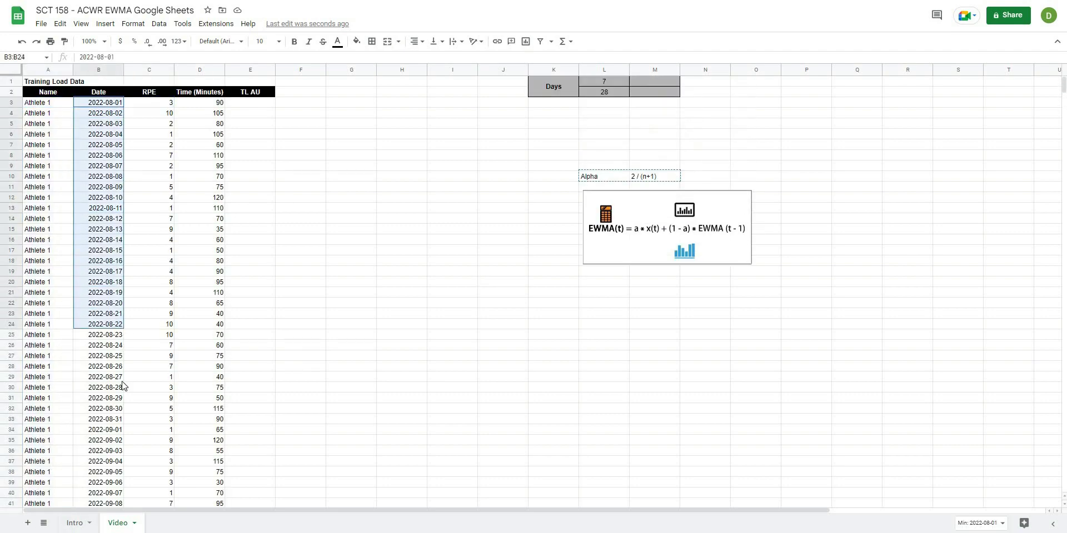
left_click_drag(123, 386, 123, 387)
left_click(301, 271)
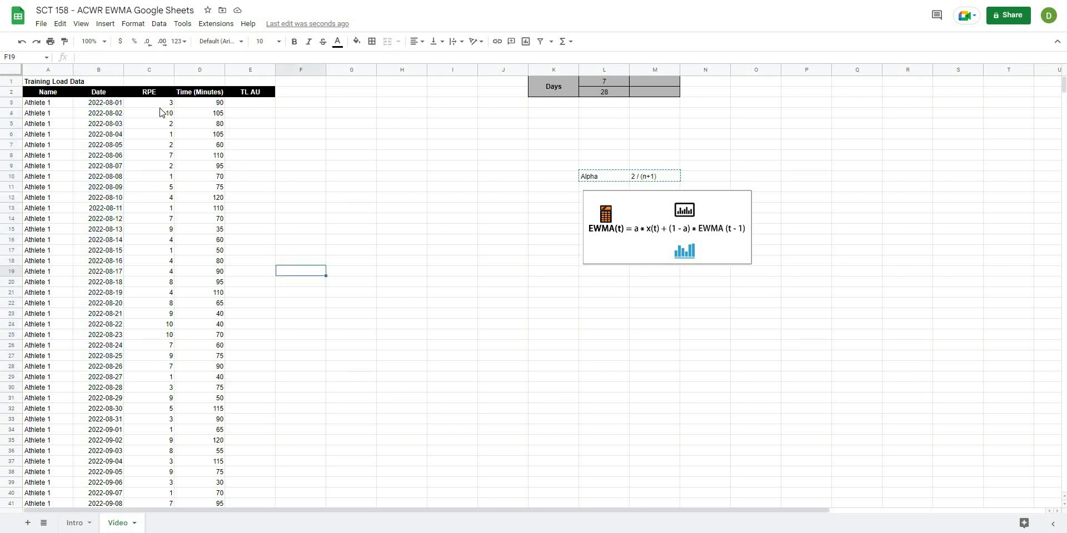
left_click_drag(161, 102, 162, 328)
left_click(250, 250)
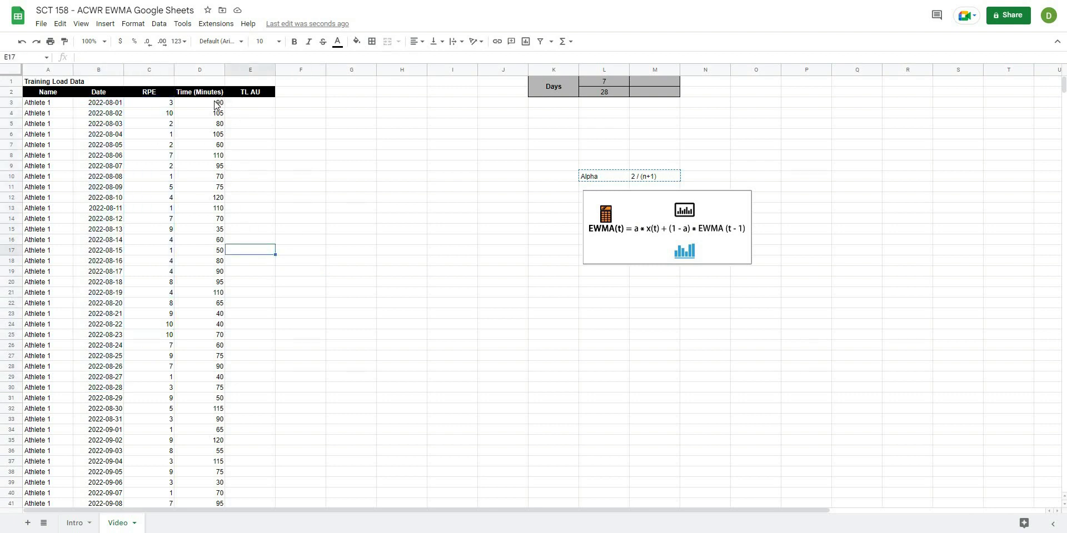
left_click_drag(216, 105, 217, 349)
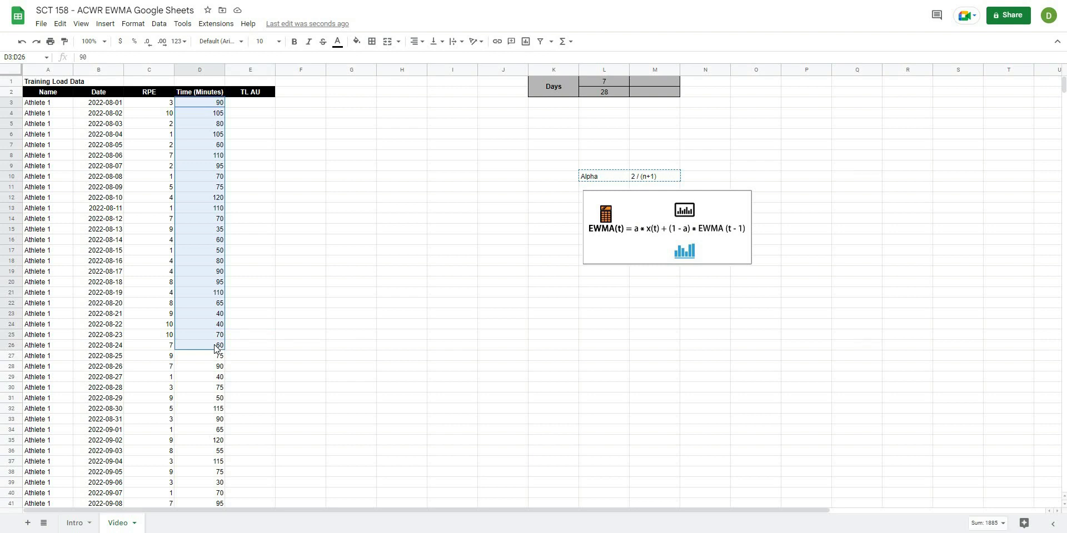
left_click_drag(217, 349, 213, 387)
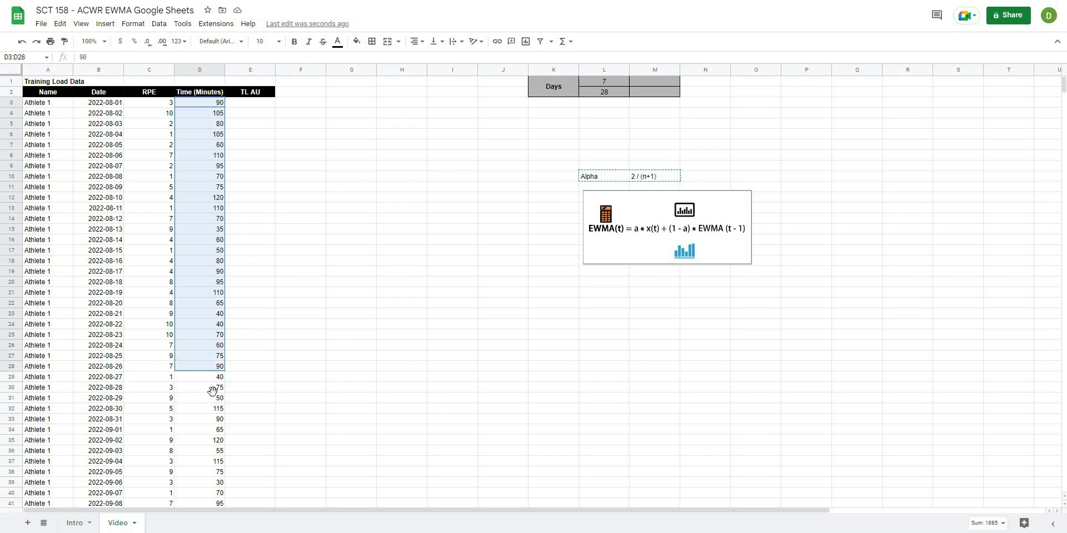
left_click(275, 340)
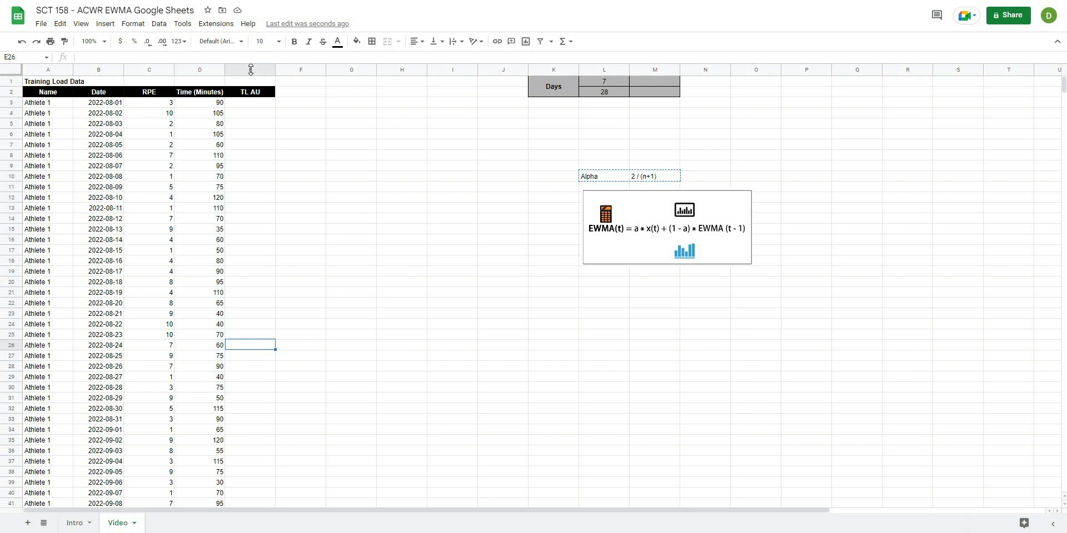
- Examine the first data row's RPE and minutes cells beside the empty TL AU column
left_click(298, 99)
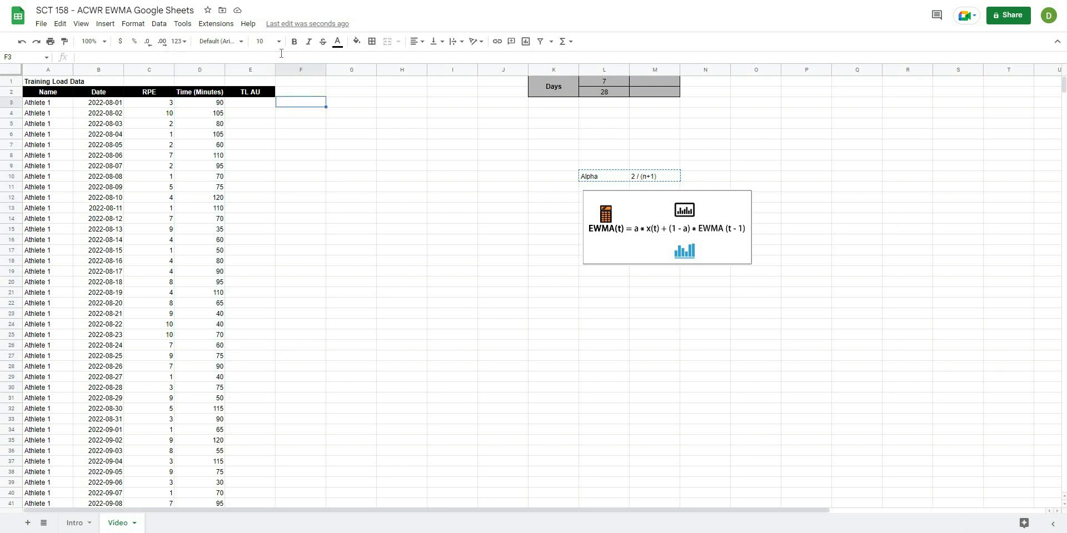
left_click(438, 198)
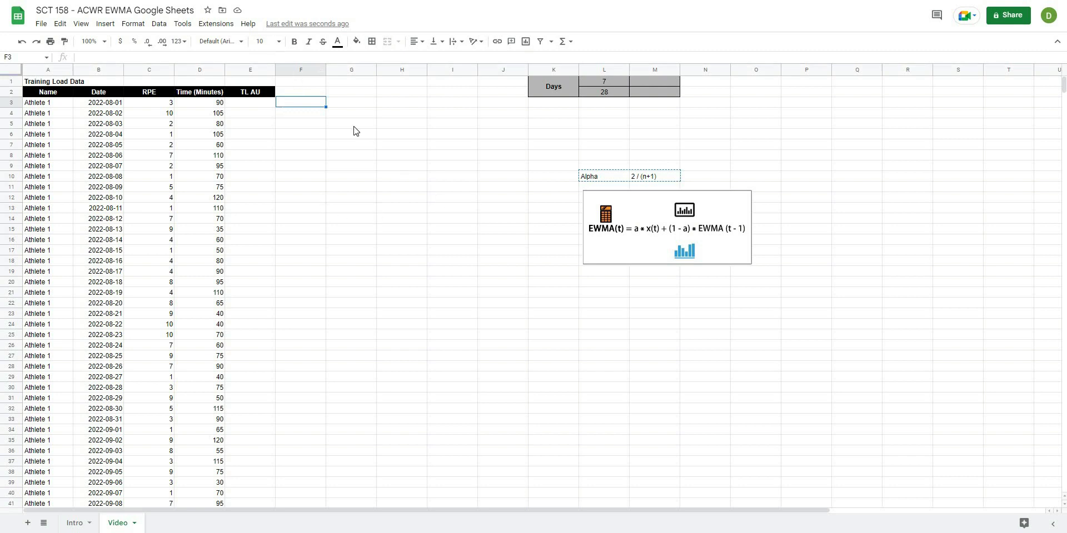
left_click(265, 107)
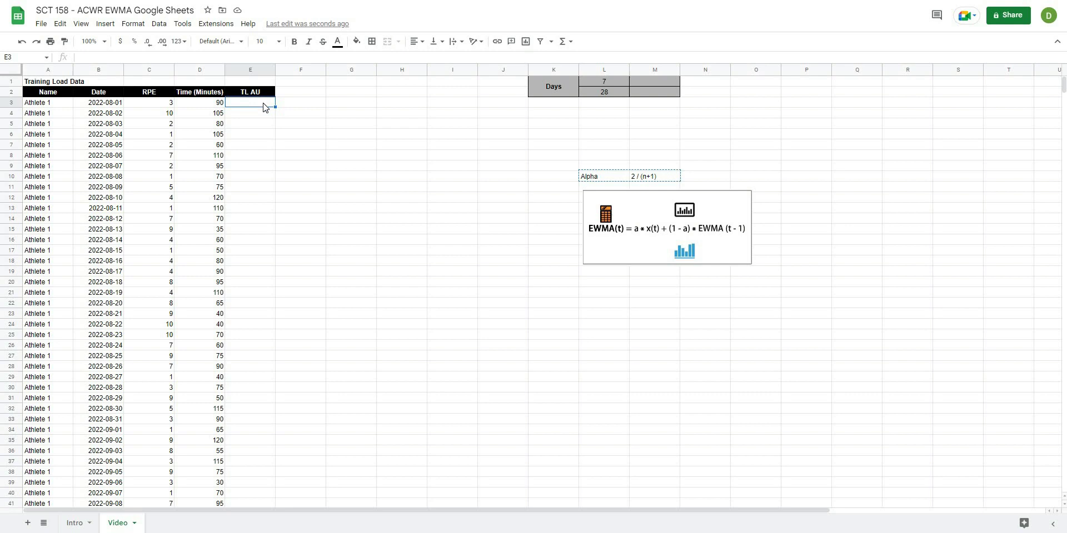
left_click(331, 141)
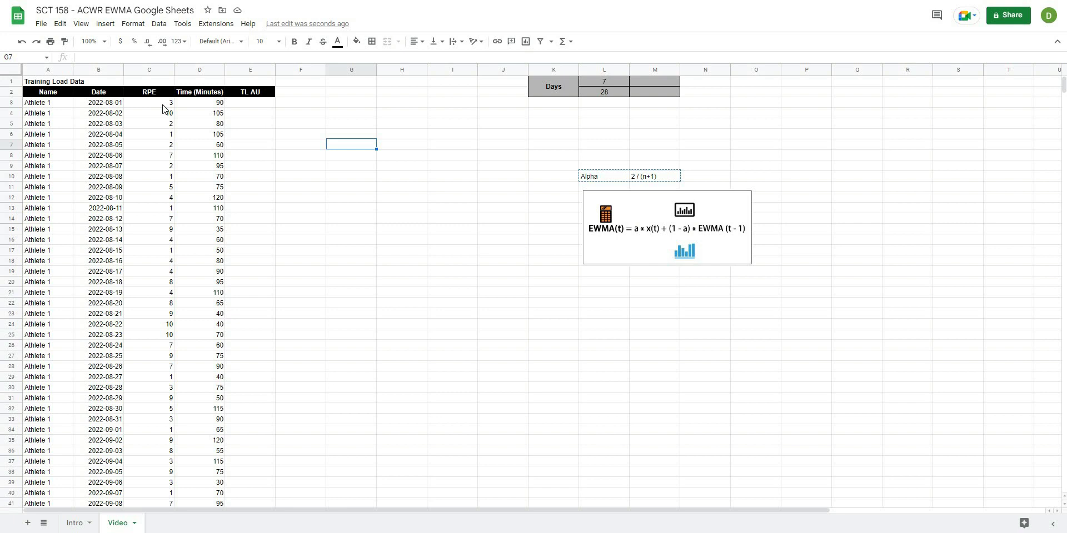
left_click(221, 104)
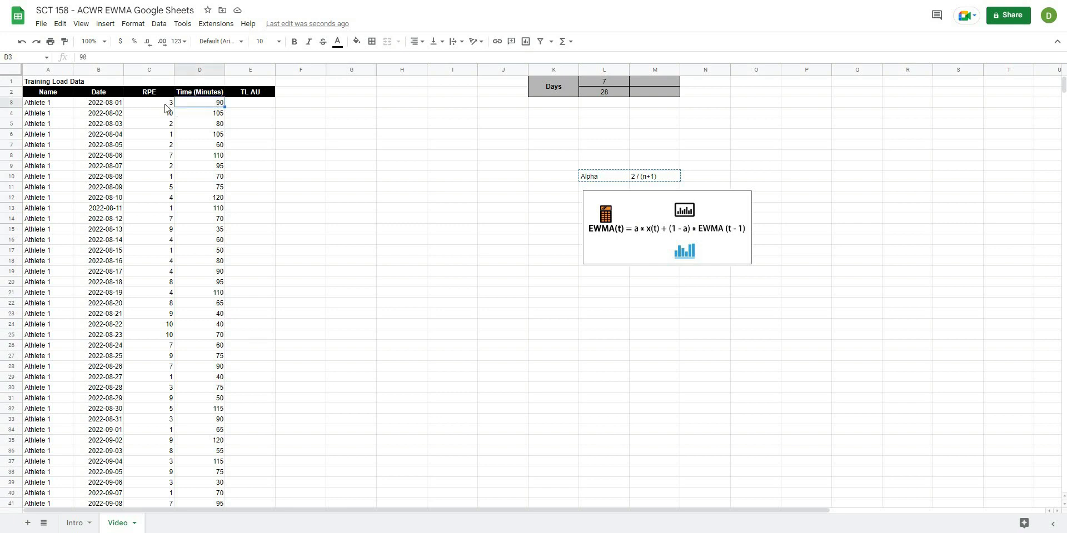
left_click(165, 105)
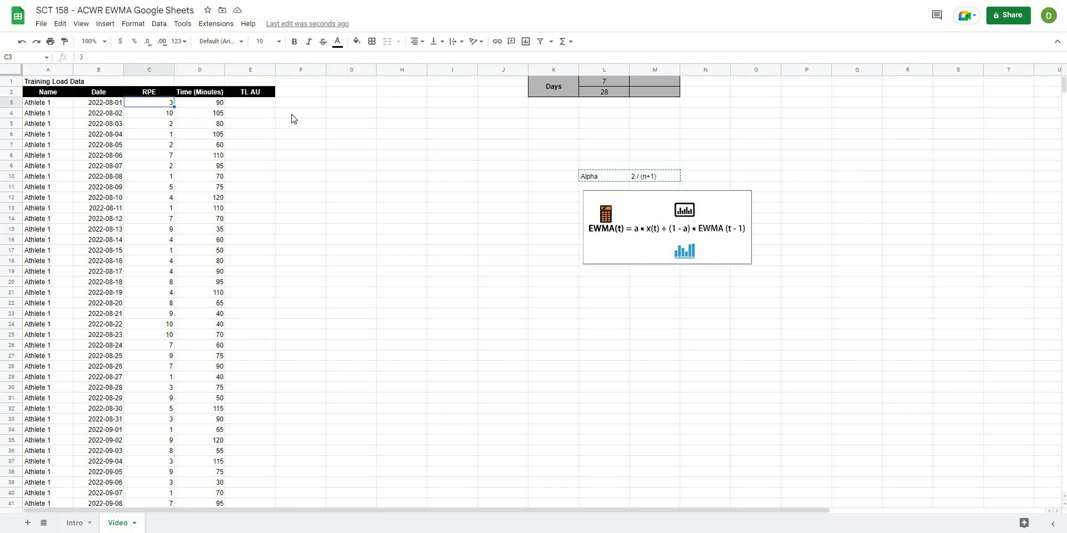
key("Right")
key("Right")
key("Right")
key("Left")
key("Left")
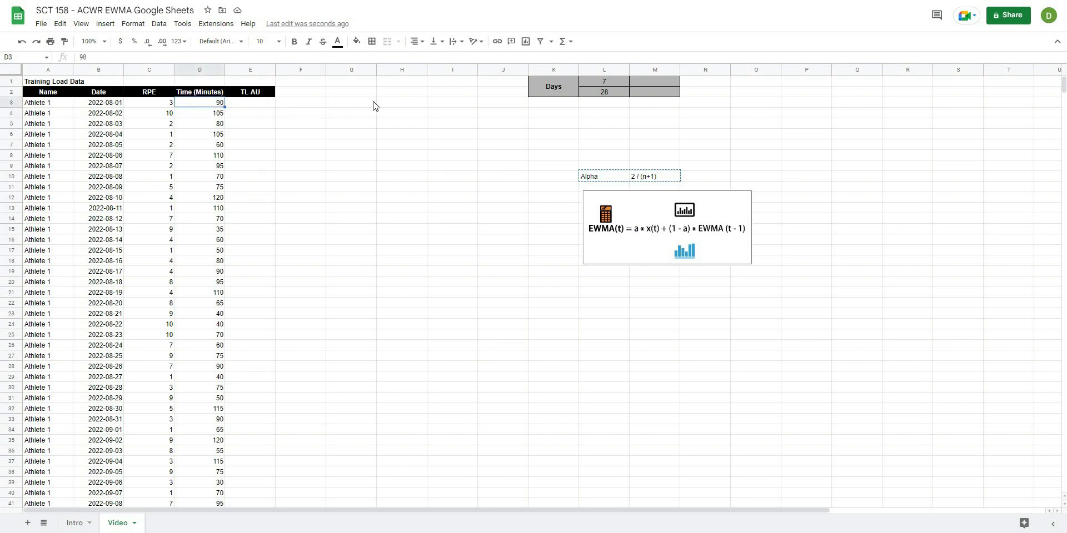
- Enter =arrayformula(if(len(a3:a), c3:c*d3:d, "")) in E3 to calculate TL AU for every row with a name
key("Right")
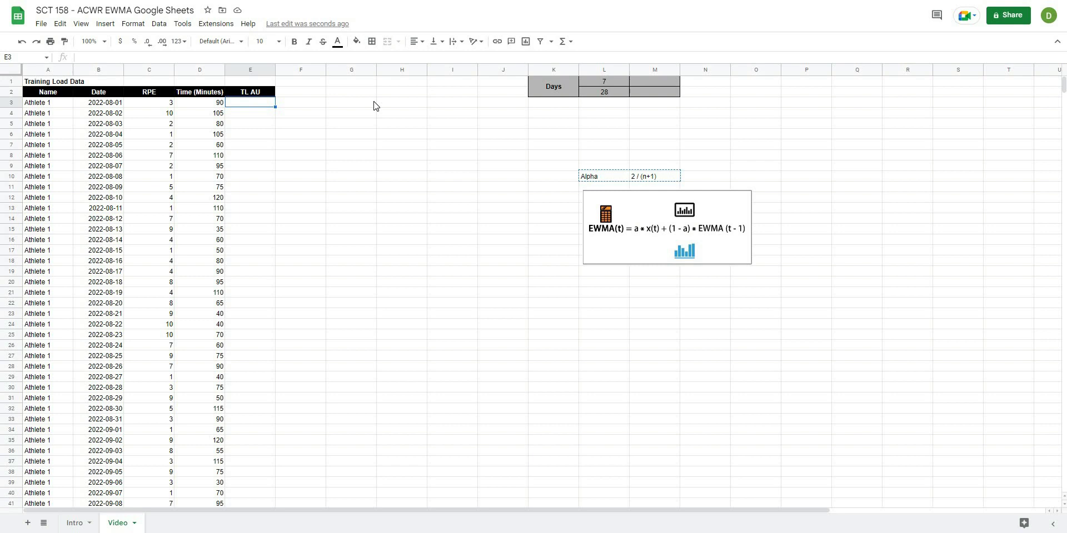
type("=")
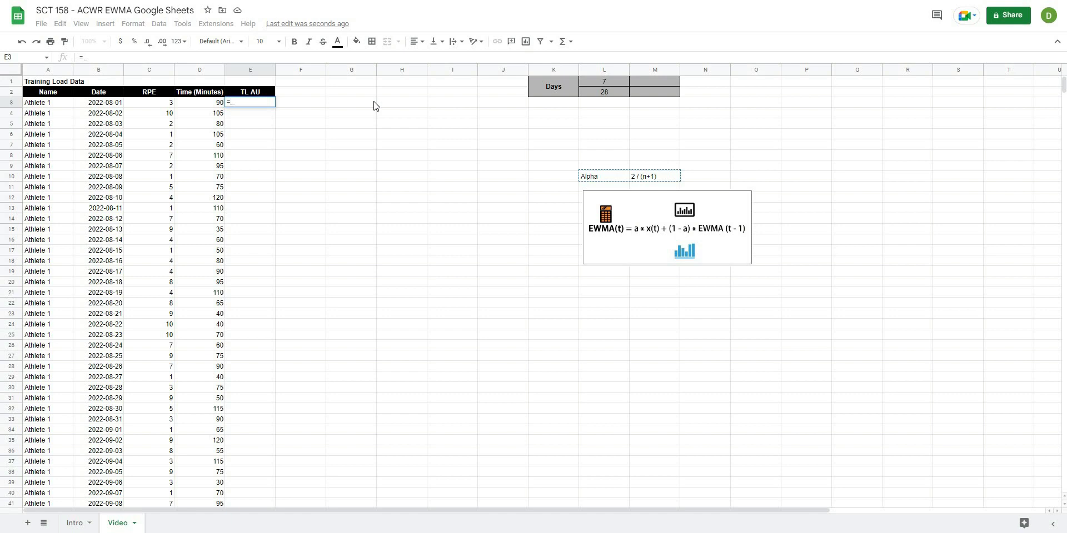
type("a")
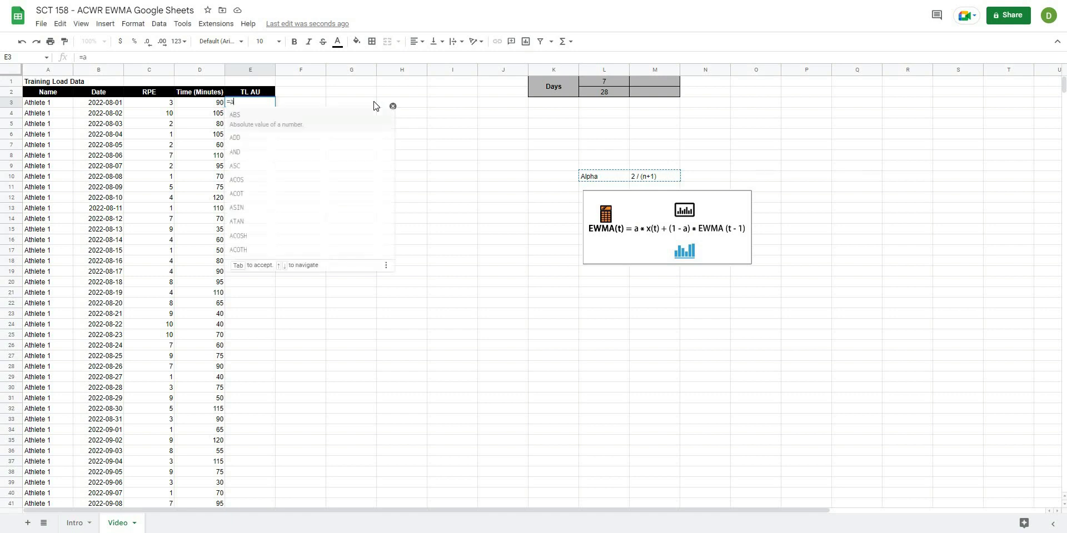
type("rrayformula(")
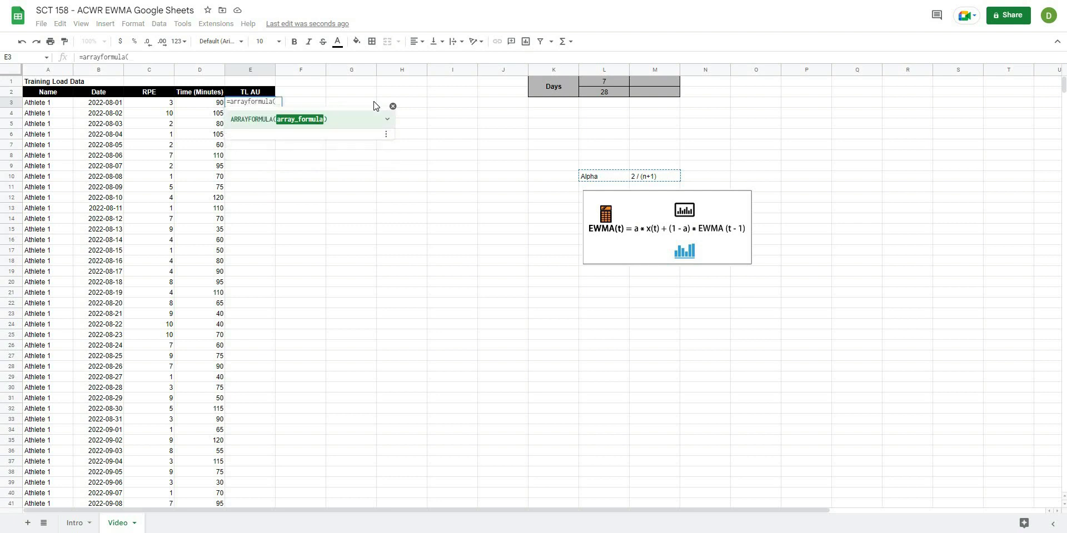
type("if(")
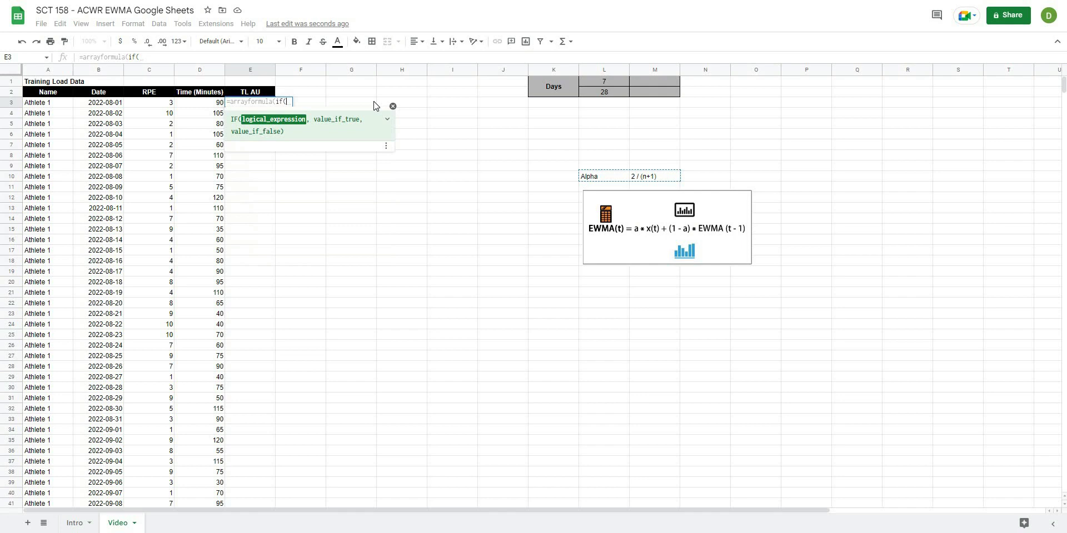
type("len(")
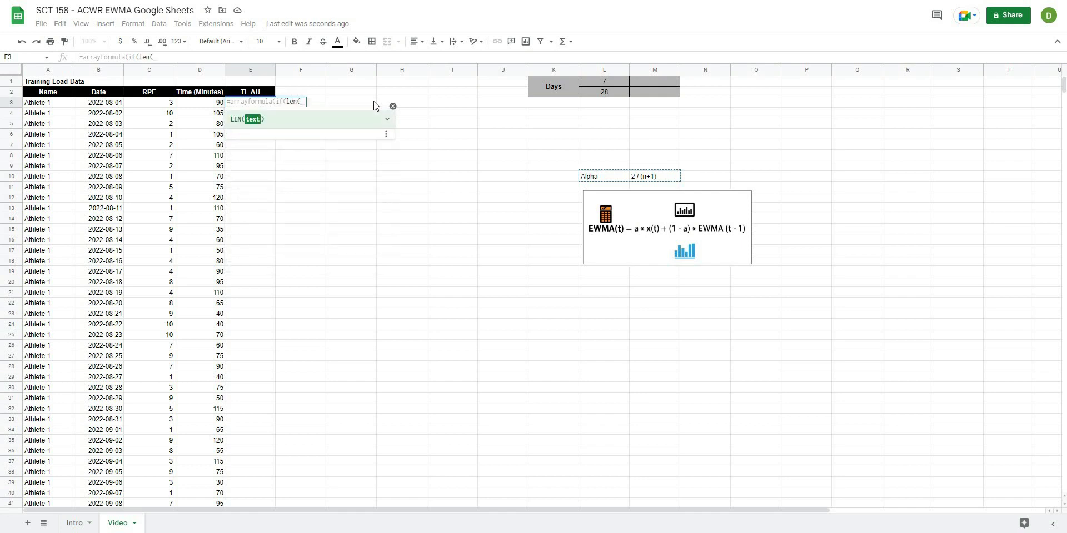
type("a3:a")
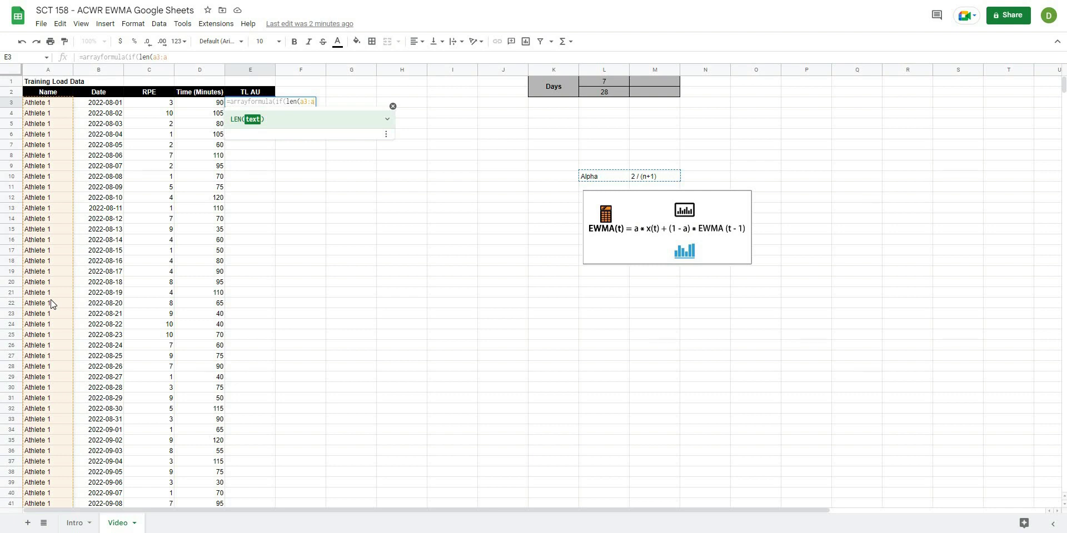
type(")")
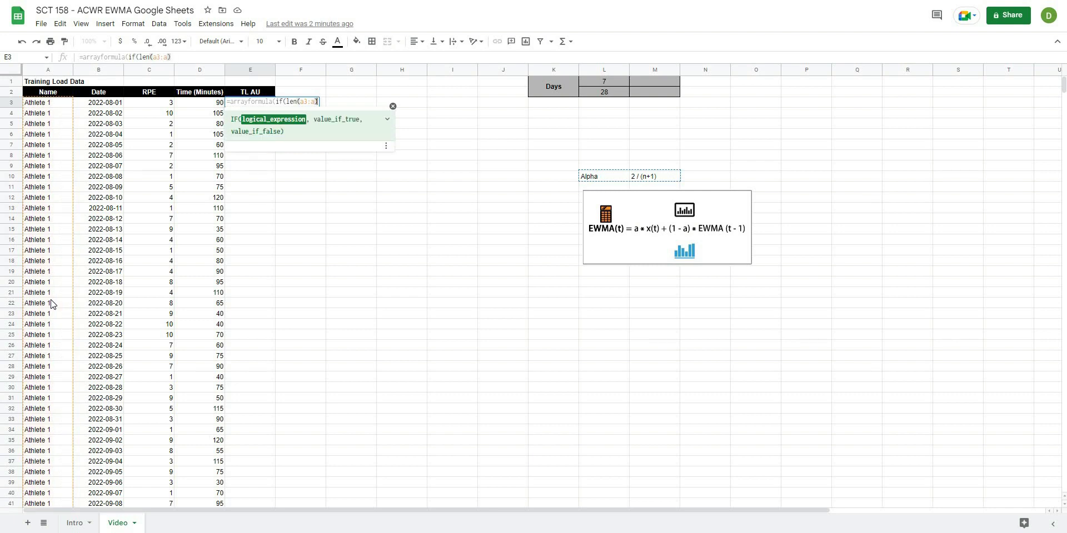
type(", ")
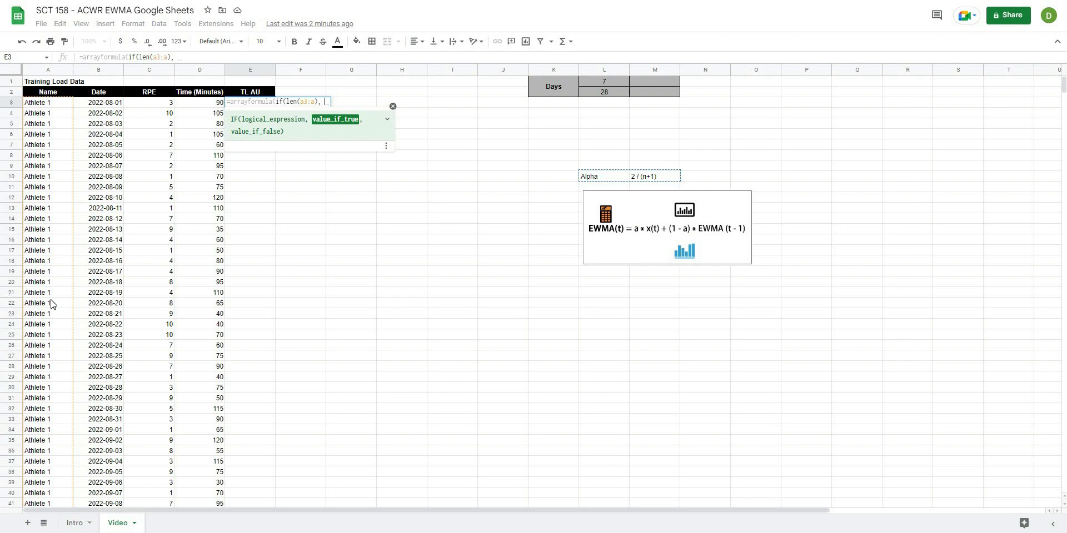
type("c3")
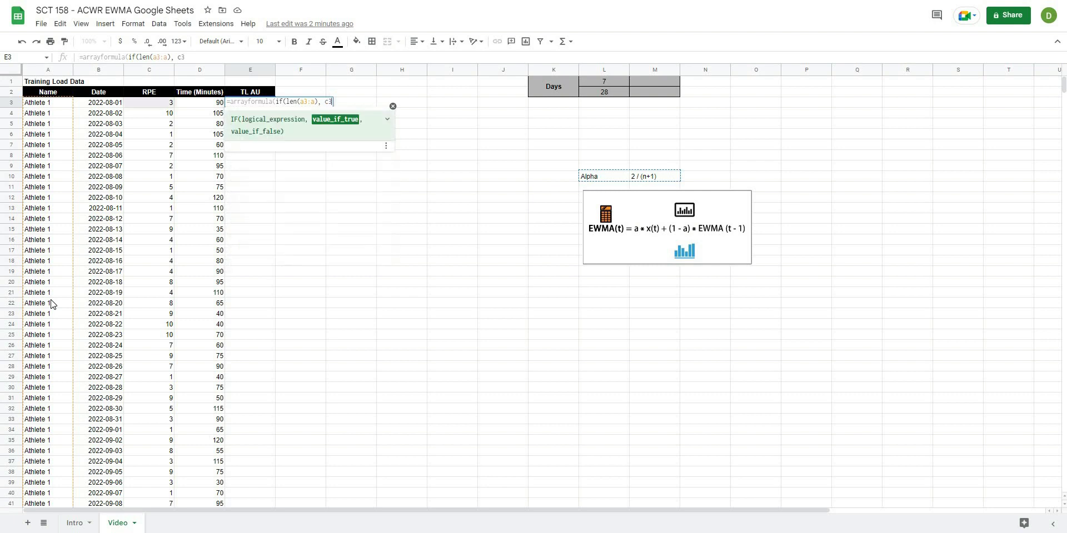
type(":c")
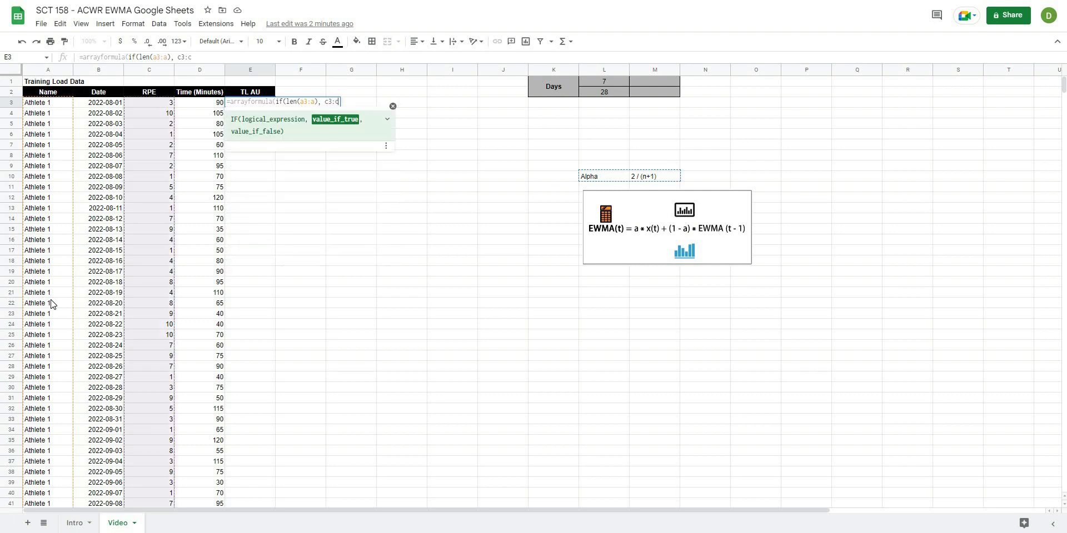
type("*")
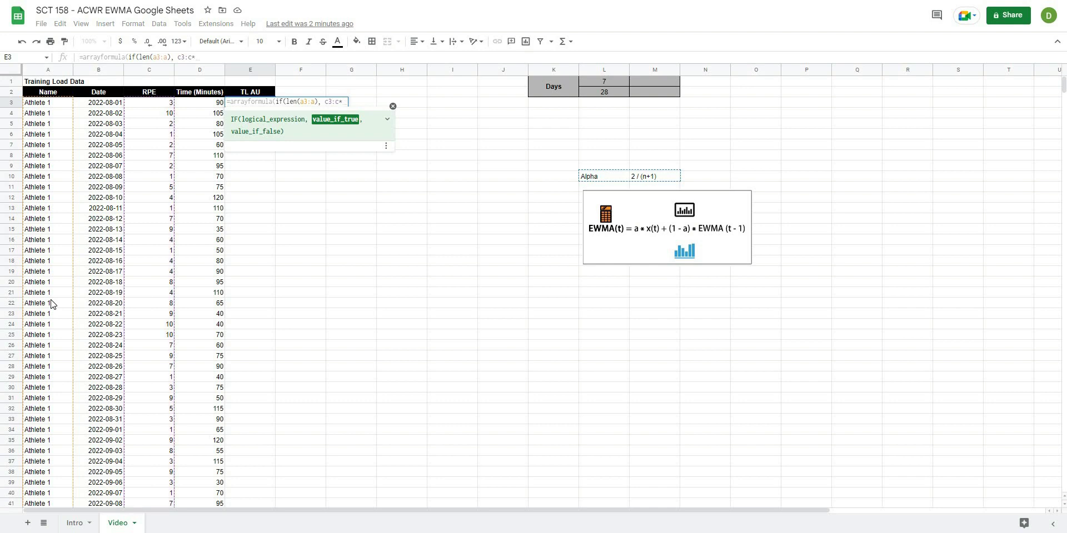
type("d3:d")
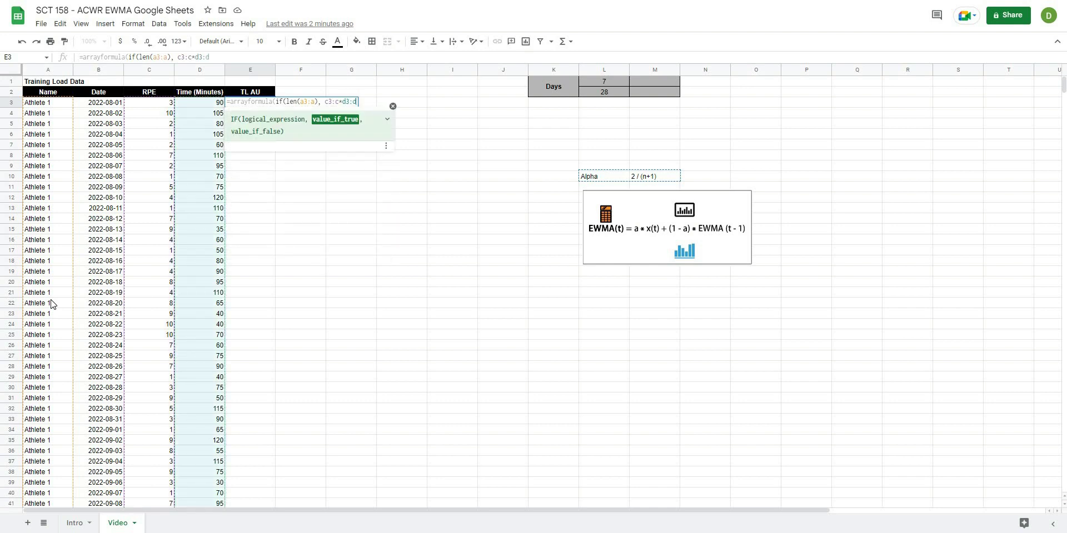
type(", \"\"")
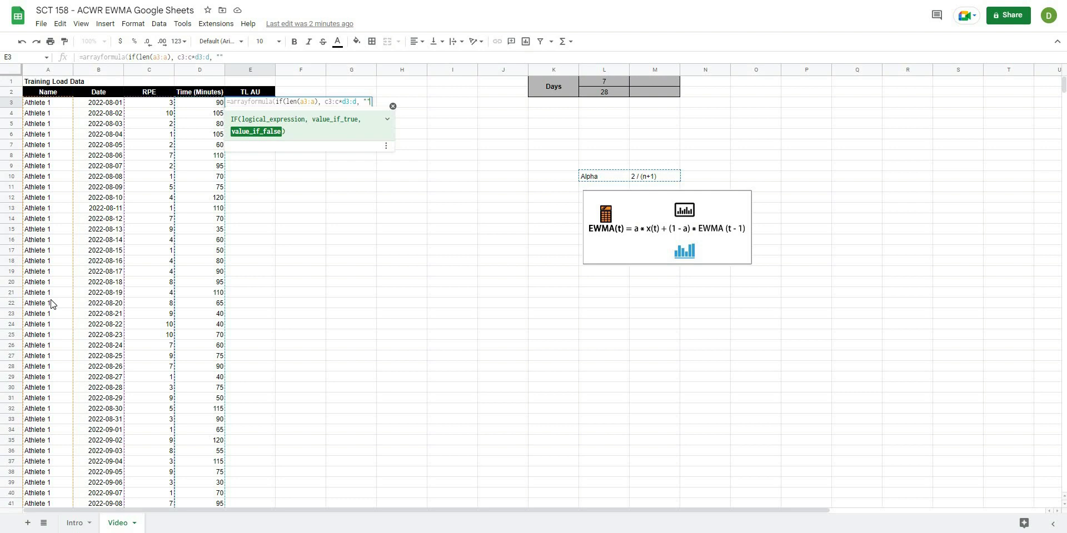
type("))")
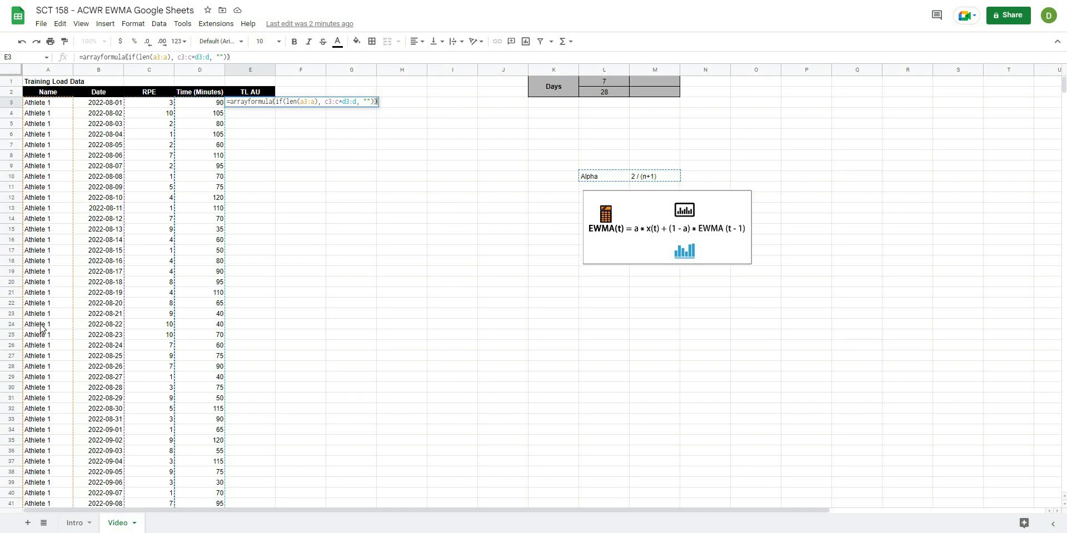
scroll(41, 332, "down", 5)
scroll(108, 333, "up", 5)
key("Return")
- Check the TL AU column down to its last data row and the blank rows beneath it
left_click(278, 102)
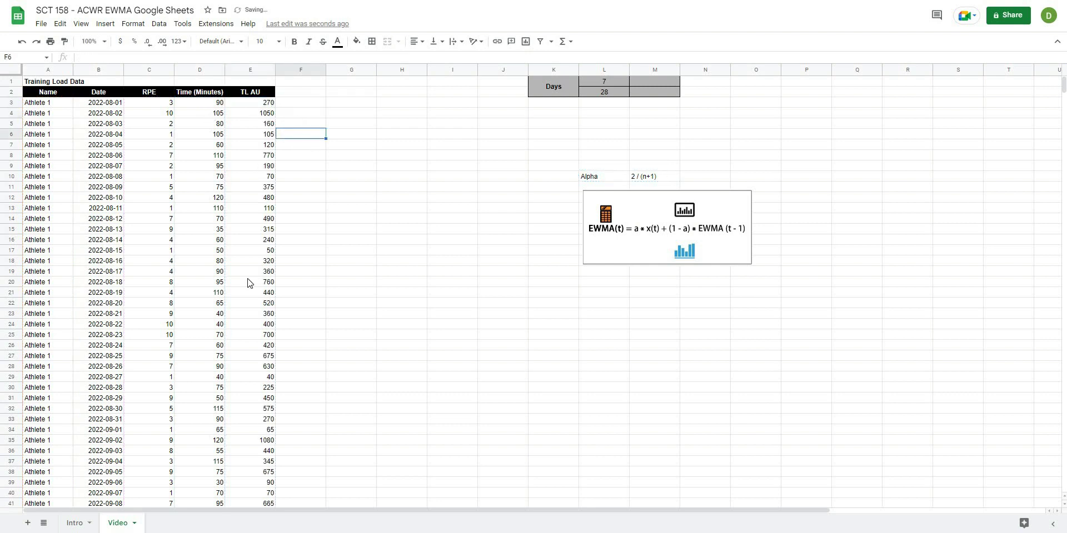
key("shift+Down")
key("shift+Down")
key("shift+Down")
key("shift+Down")
key("shift+Down")
key("shift+Down")
key("shift+Down")
left_click_drag(252, 515, 305, 300)
left_click(270, 305)
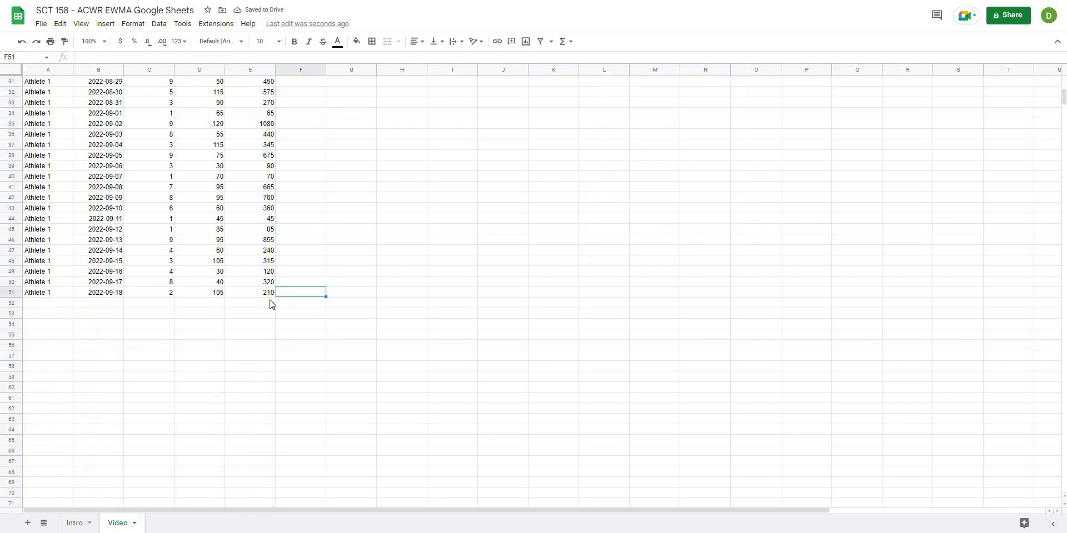
key("Down")
key("Down")
key("Down")
key("Down")
key("Left")
key("Left")
key("Left")
key("Up")
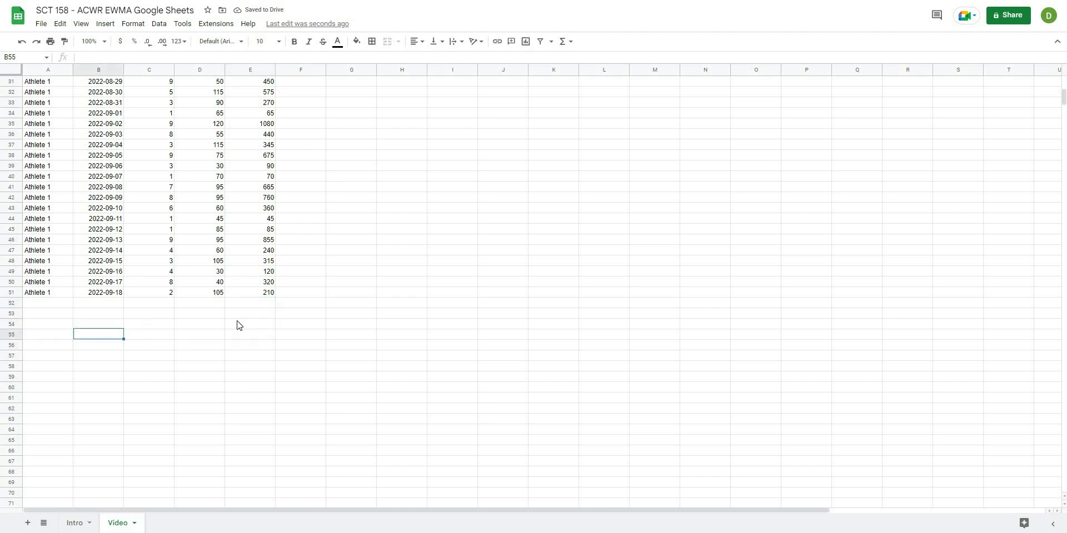
key("Right")
key("Right")
key("Right")
key("Right")
key("Up")
key("Left")
key("Up")
key("Up")
key("Up")
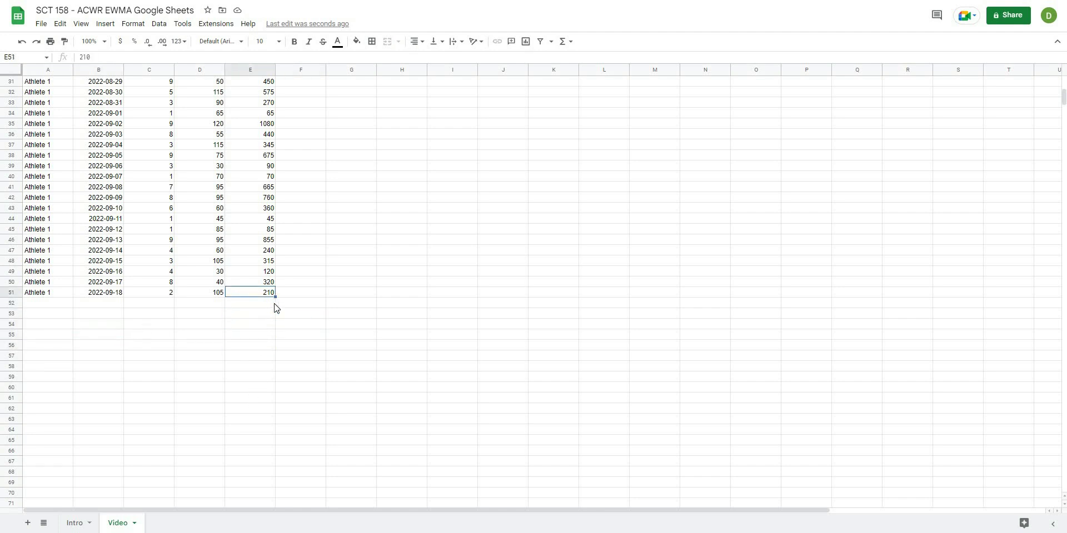
- Enter a test record in row 52 with name Athlete 1, no date, RPE 8 and 100 minutes
key("Down")
key("Down")
key("Down")
key("Down")
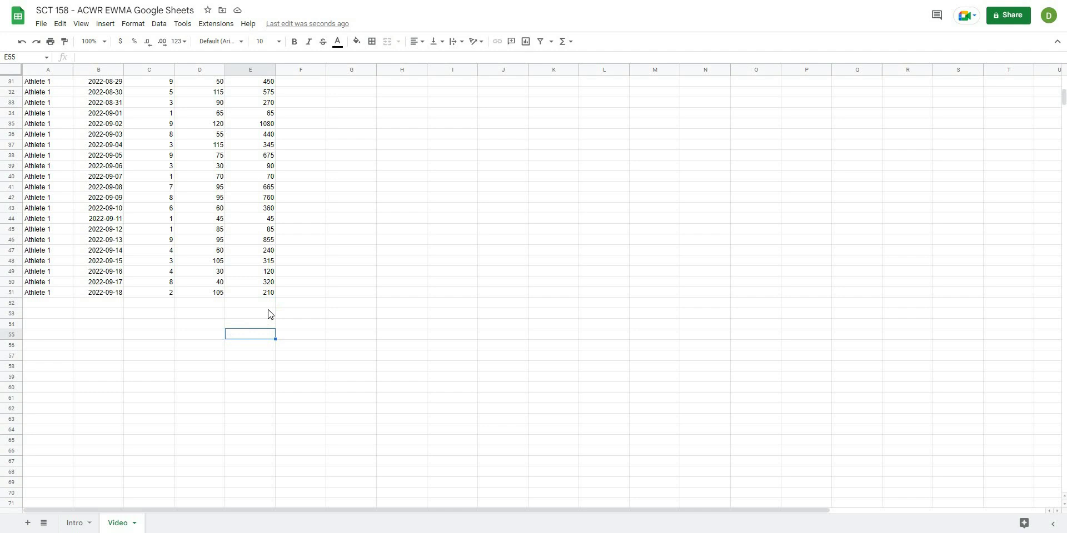
left_click(147, 332)
left_click(43, 303)
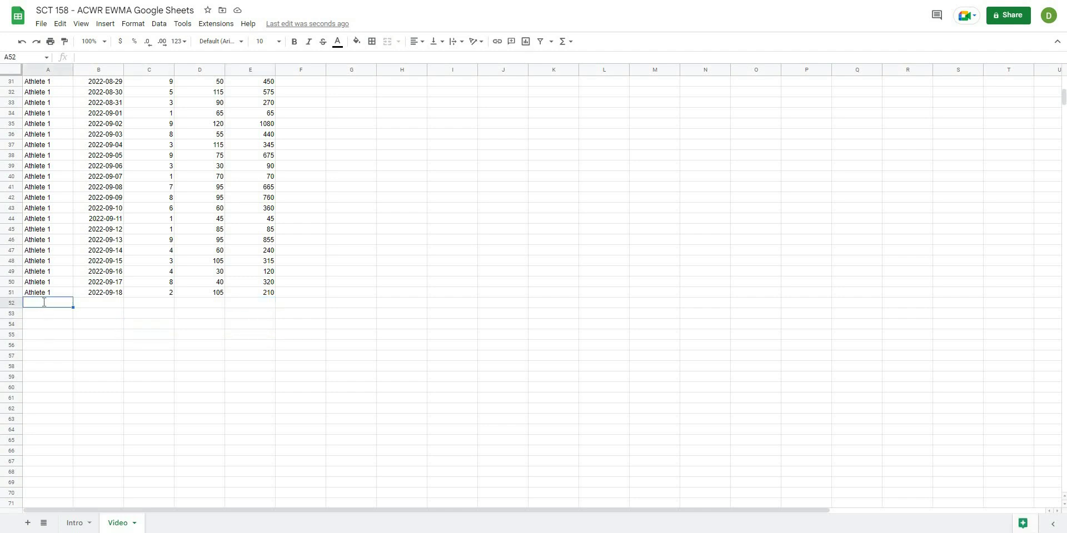
type("Athlete 1")
key("Tab")
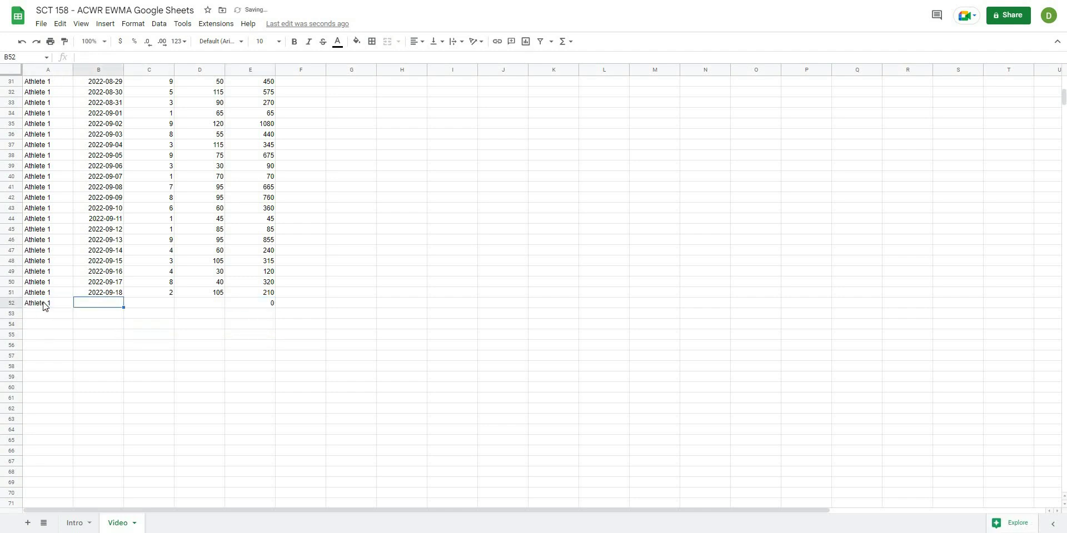
key("Tab")
type("8")
key("Tab")
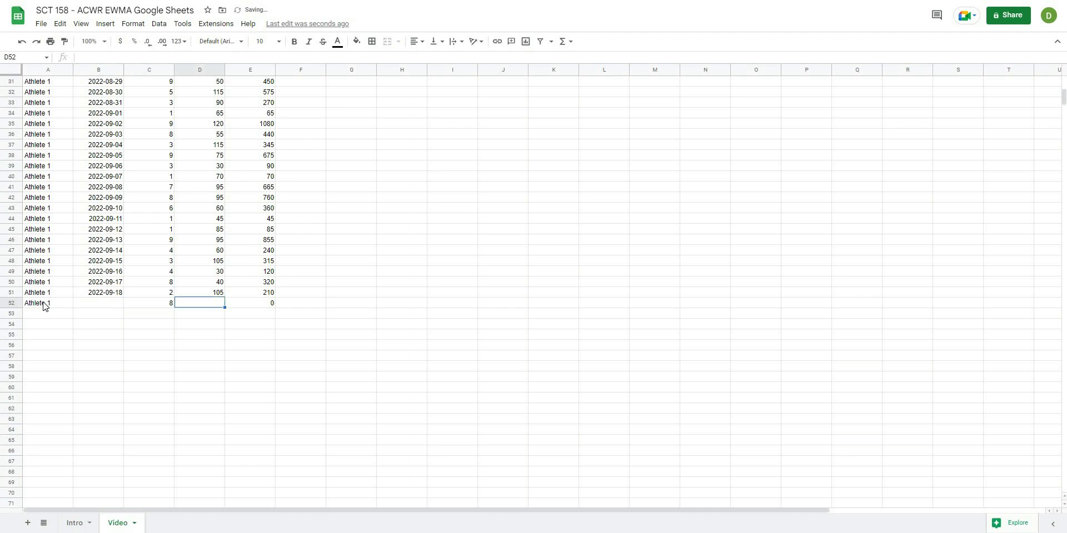
type("100")
key("Return")
- Clear the test record from A52:D52
left_click(71, 306)
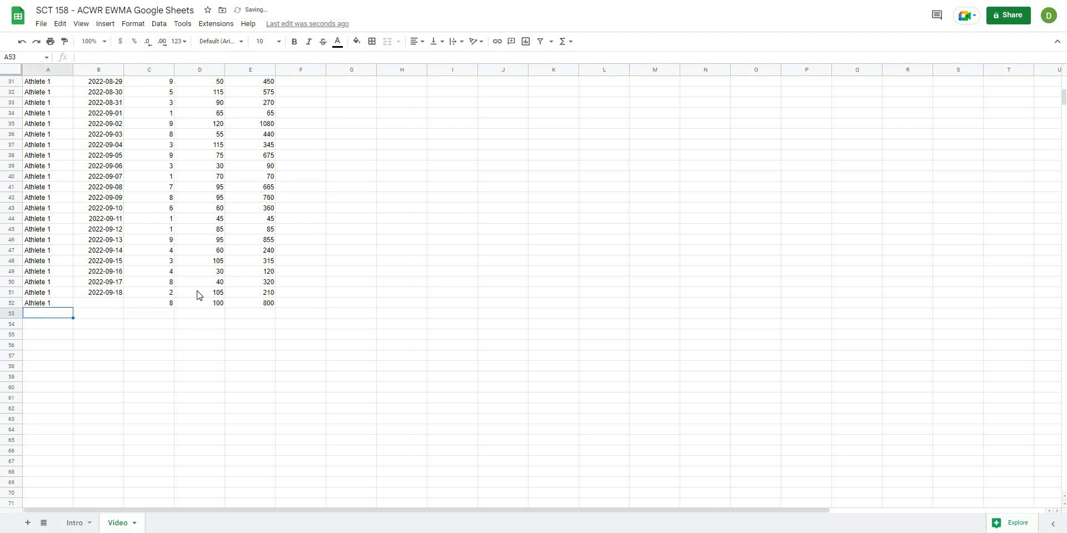
left_click(216, 303, "shift")
key("Delete")
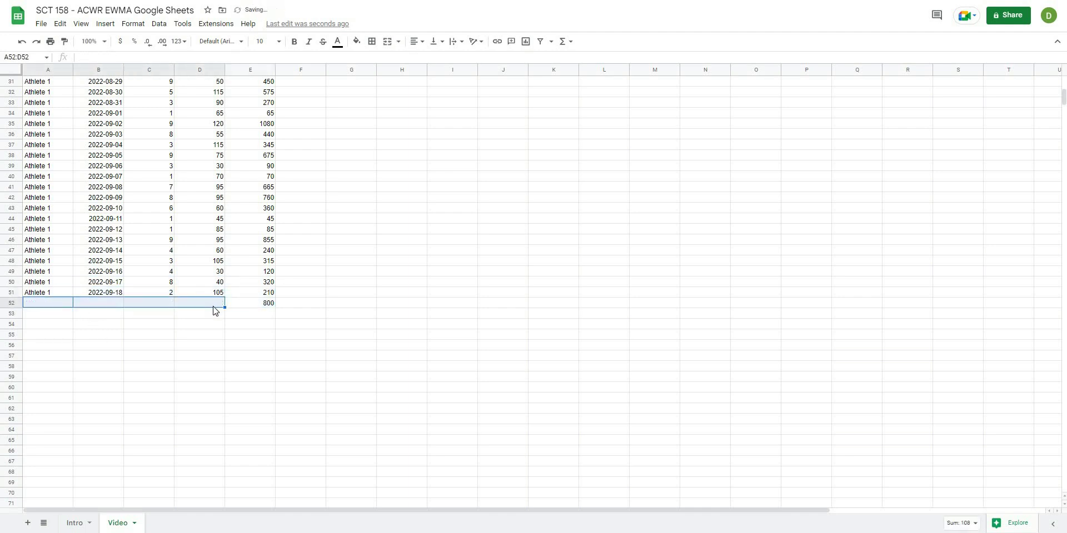
left_click(389, 349)
scroll(367, 473, "up", 1)
scroll(463, 285, "up", 10)
left_click(500, 313)
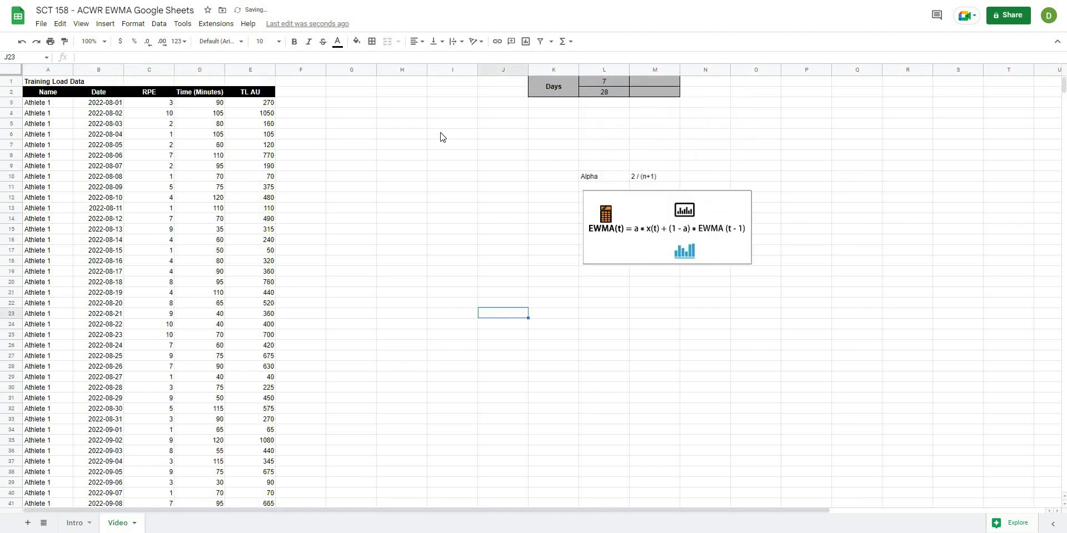
- Nudge the EWMA formula picture slightly to the left beneath the Alpha row
left_click(454, 242)
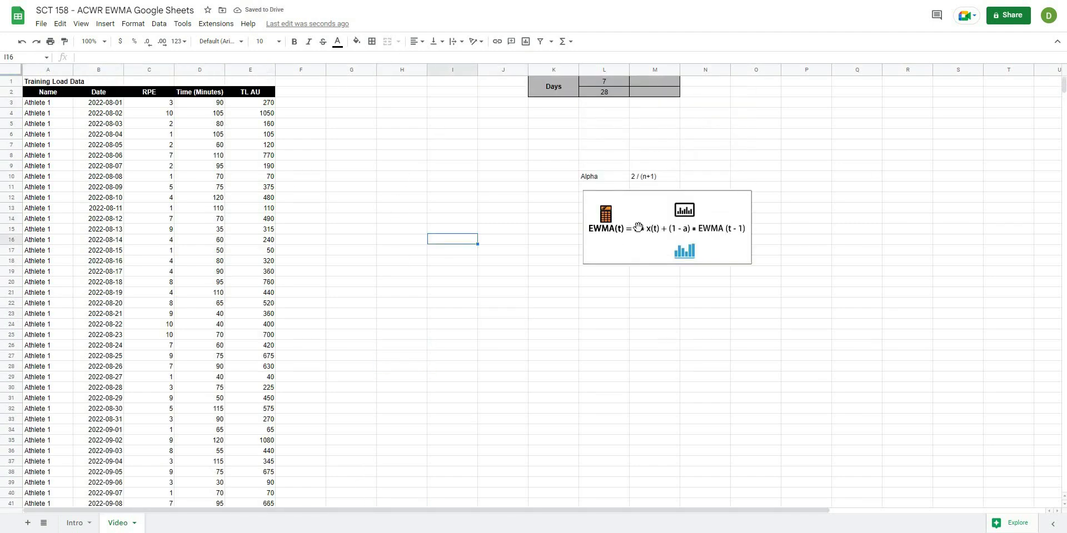
left_click_drag(639, 228, 636, 226)
left_click(492, 272)
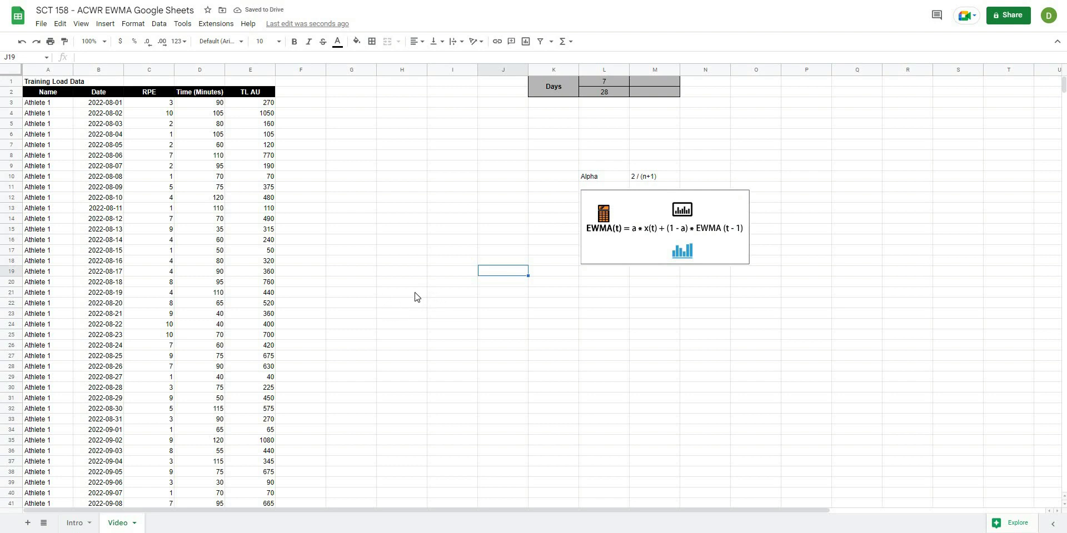
- Examine the EWMA formula picture, the alpha definition 2 / (n+1), and the acute and chronic day counts
left_click(632, 242)
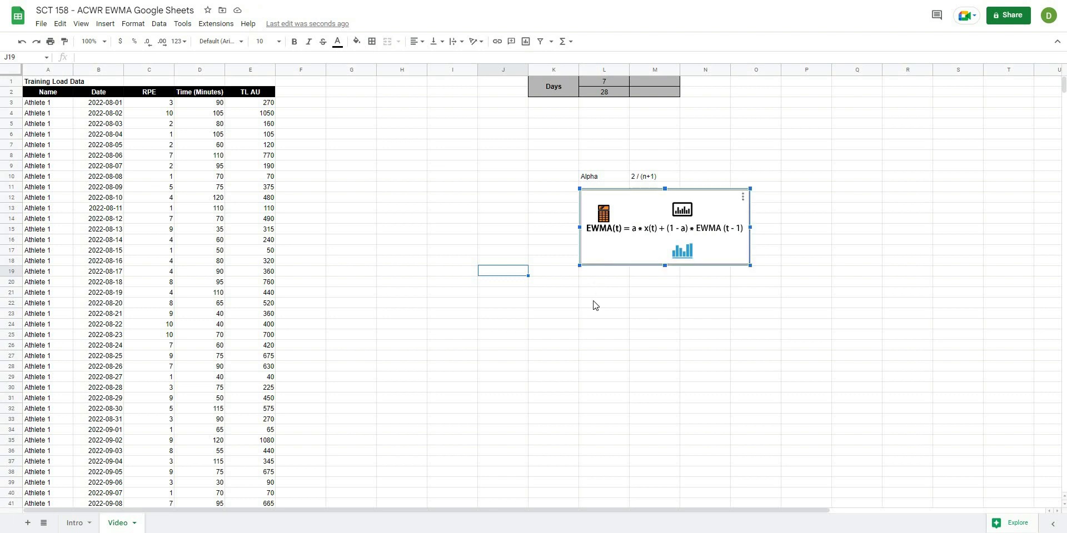
left_click(590, 303)
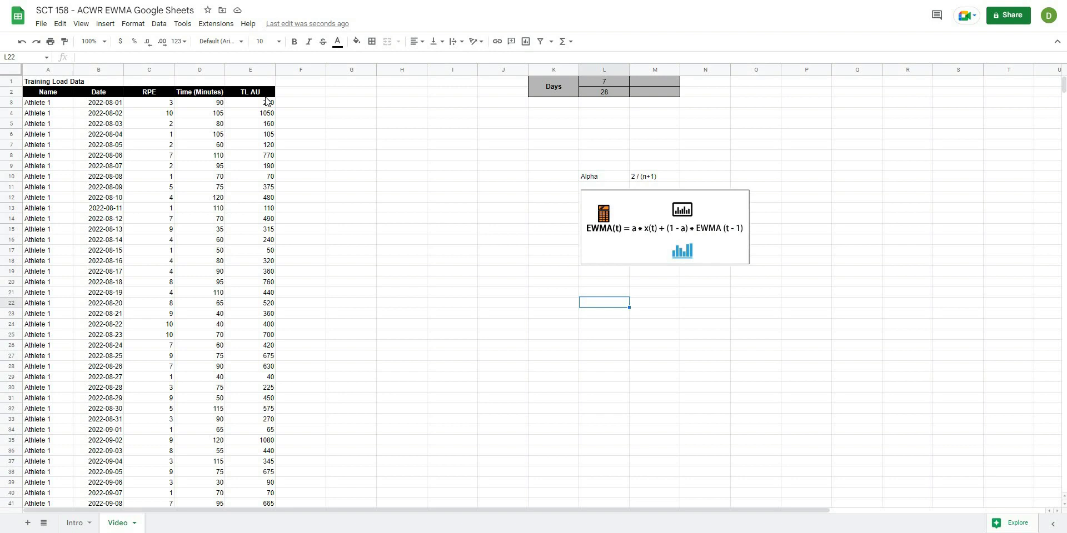
left_click(554, 134)
left_click(745, 210)
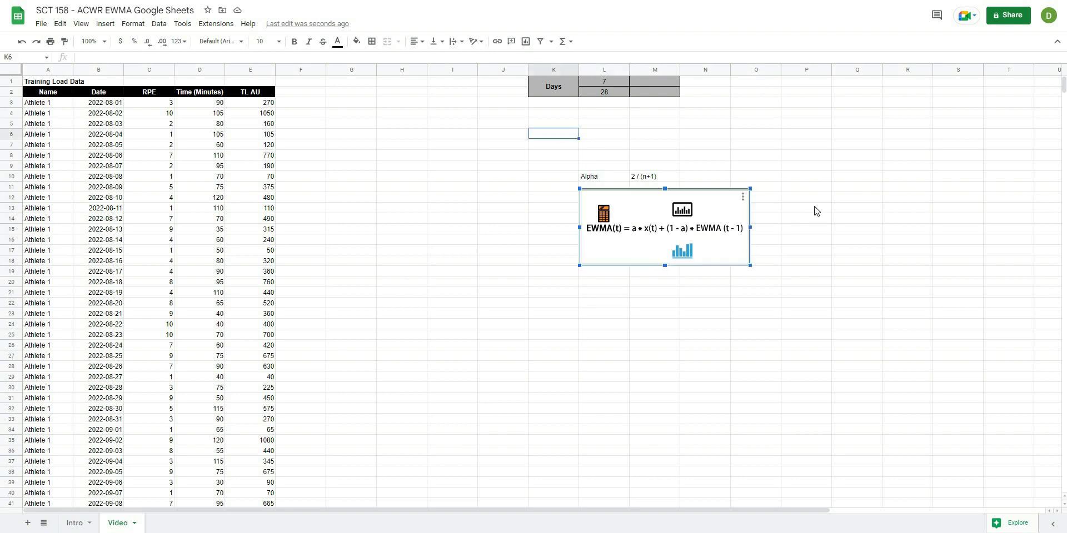
left_click(811, 208)
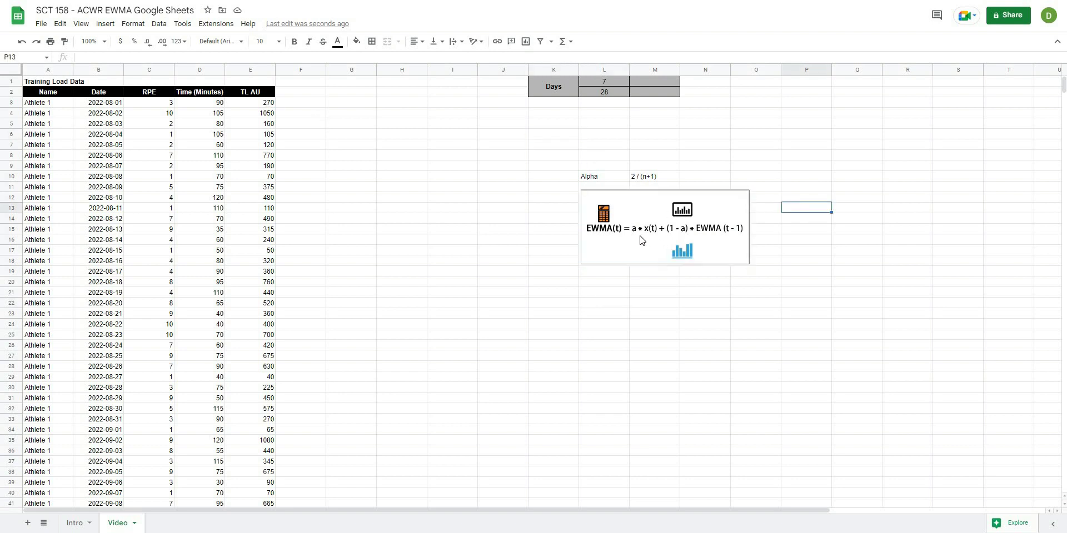
left_click(626, 179)
left_click(644, 179)
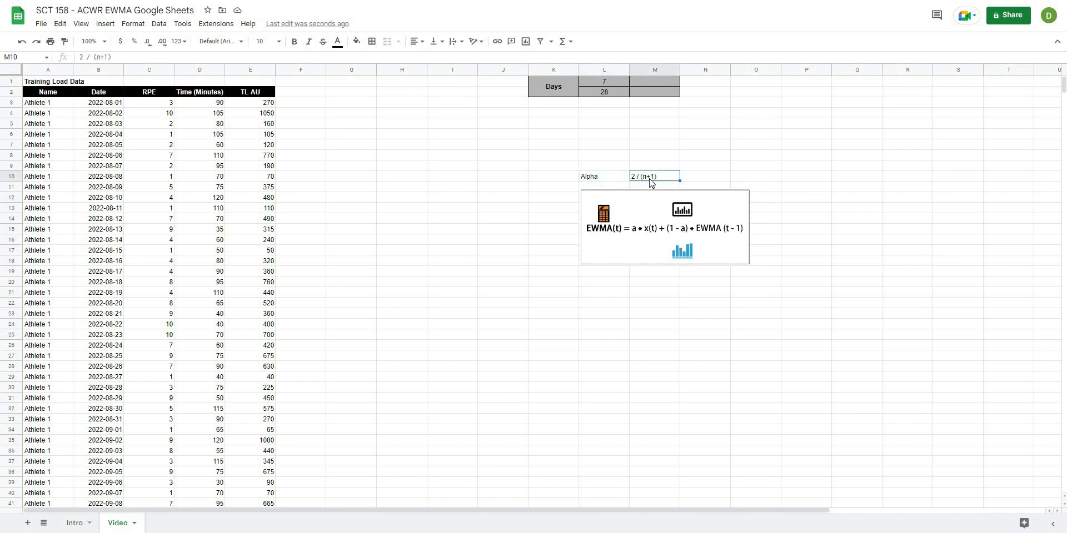
left_click(615, 82)
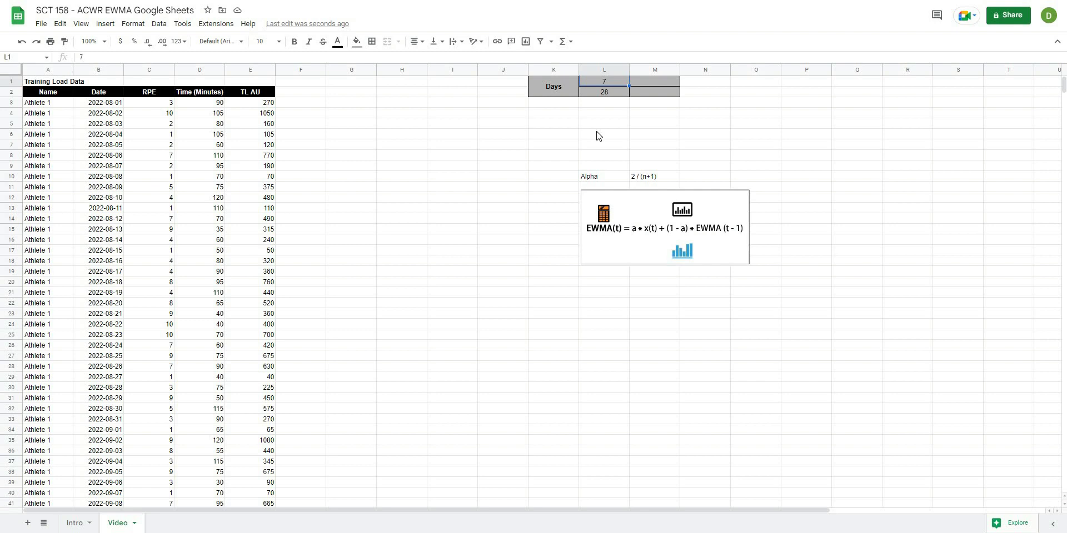
left_click(599, 135)
left_click(612, 83)
left_click(612, 93)
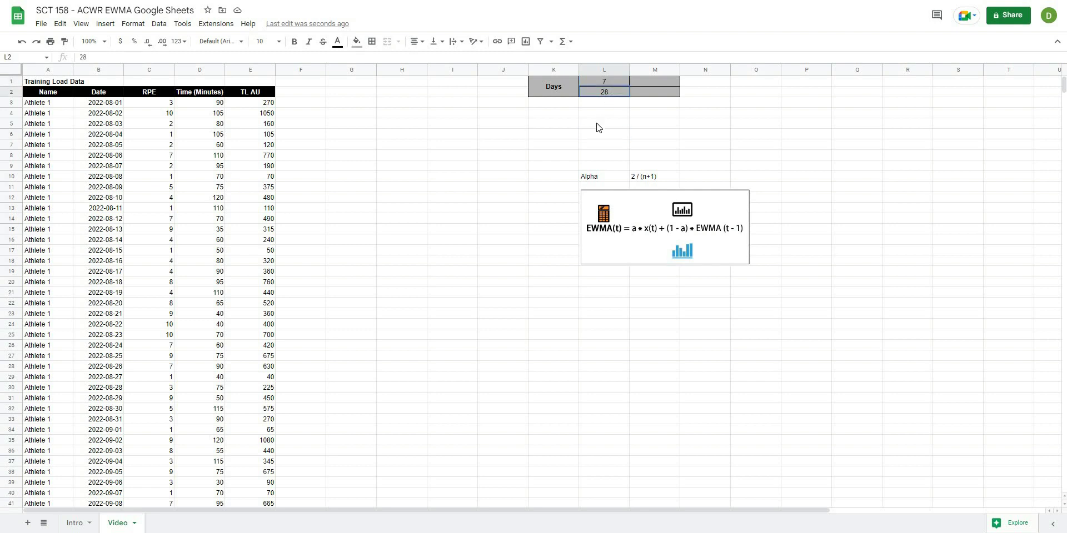
left_click(598, 128)
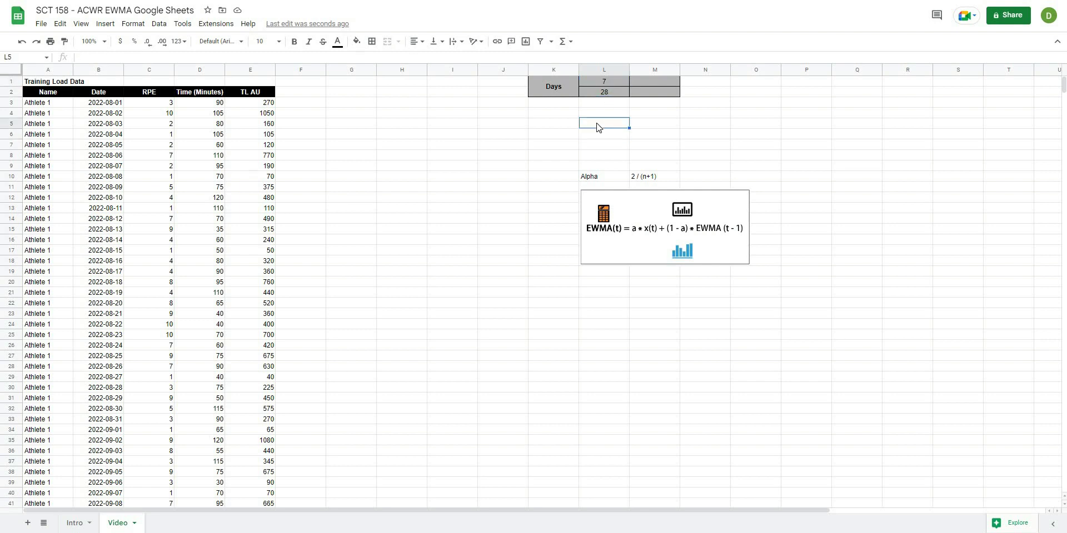
- Enter = 2 / (L1+1) in M1 to calculate alpha for the 7-day period
left_click(647, 81)
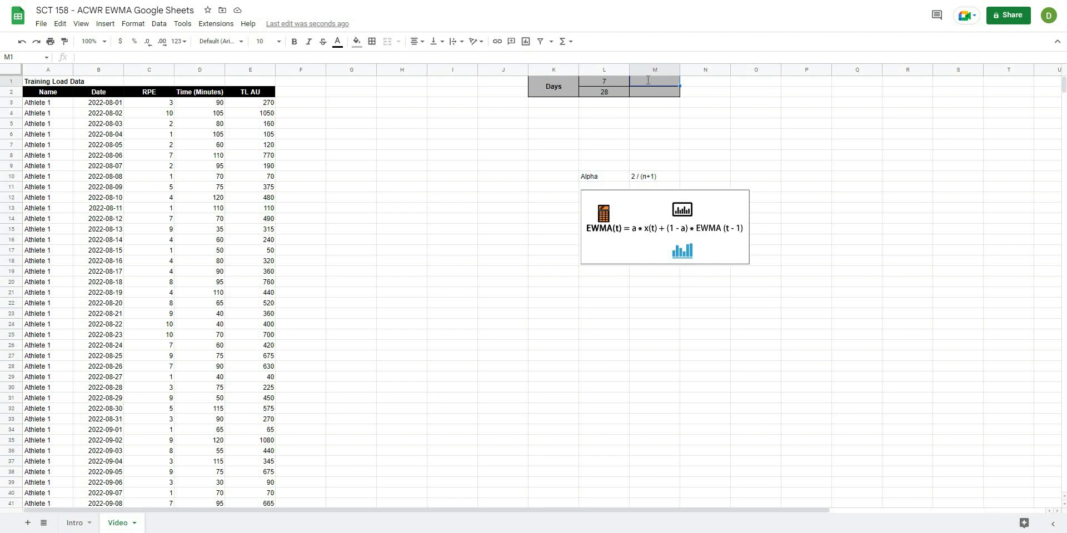
type("= 2 / (")
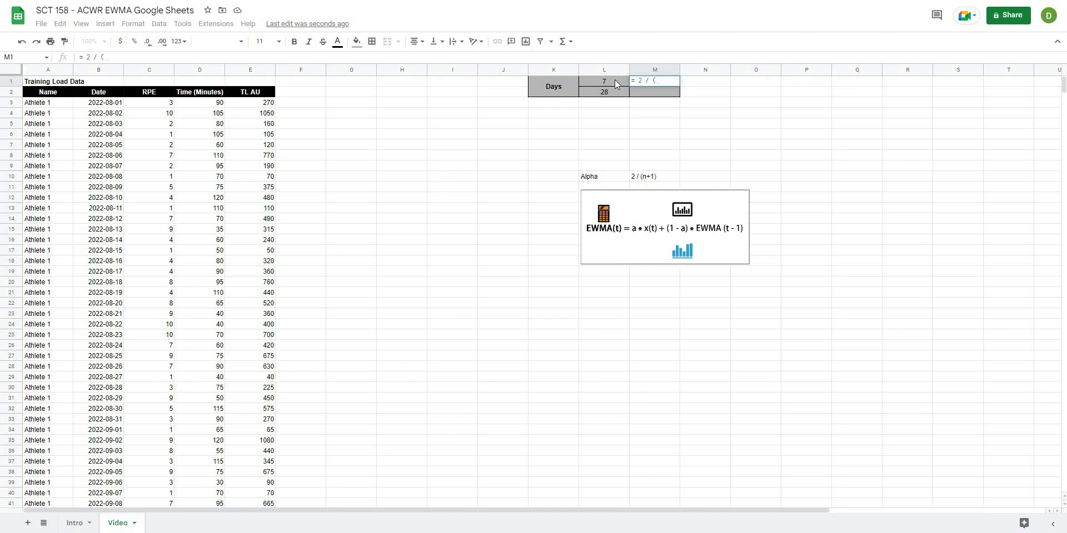
left_click(615, 82)
type("+")
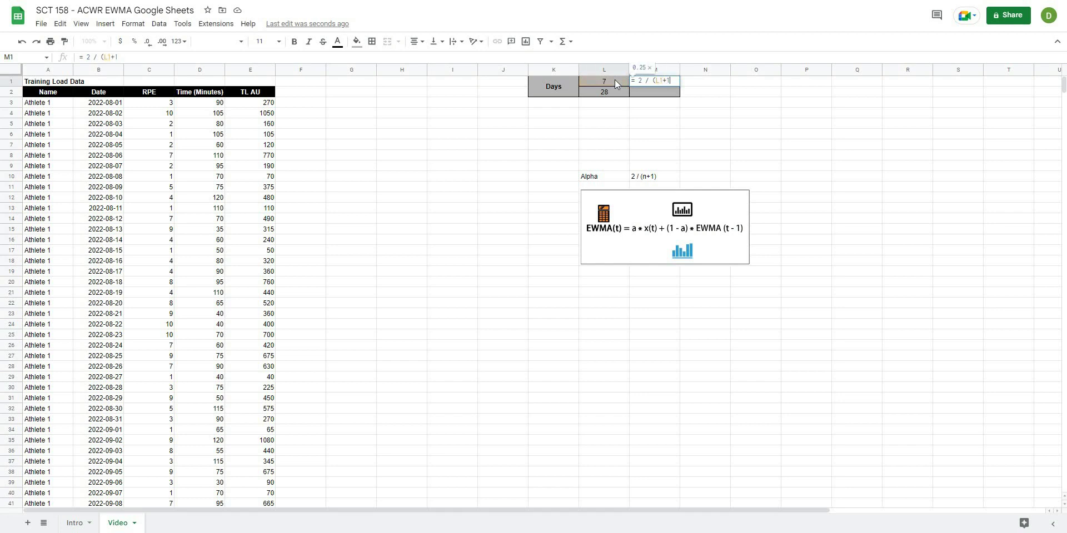
type("1)")
key("Return")
- Copy the alpha formula from M1 down to M2 for the 28-day period
left_click(648, 82)
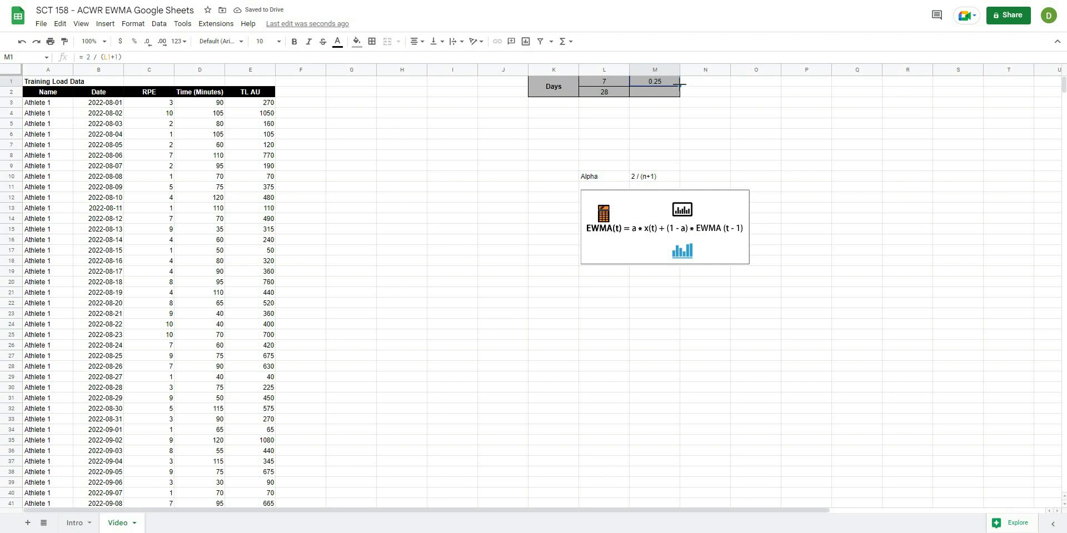
left_click_drag(679, 84, 682, 93)
left_click(802, 129)
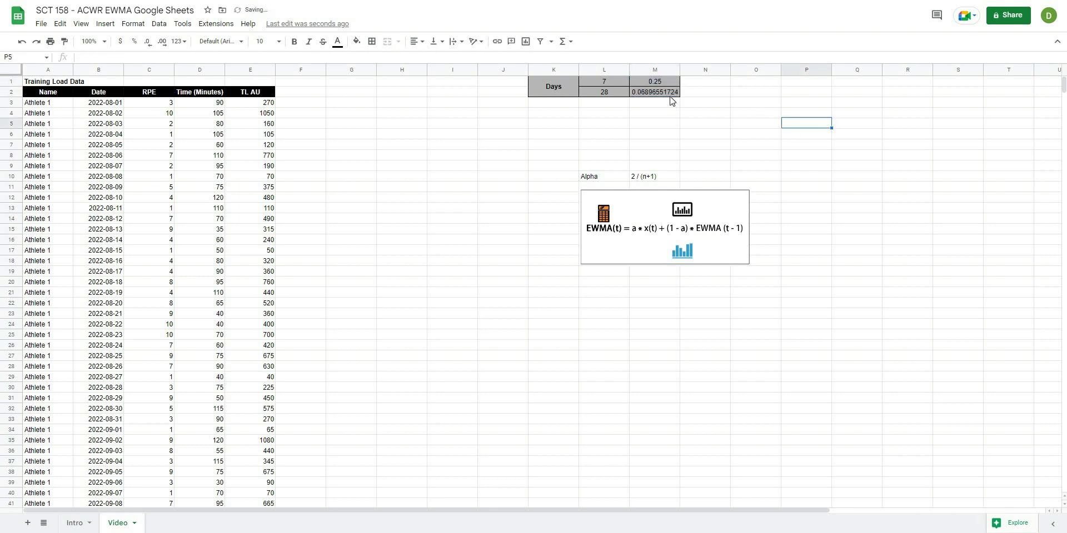
- Reduce the 28-day alpha in M2 to two decimal places
left_click(671, 95)
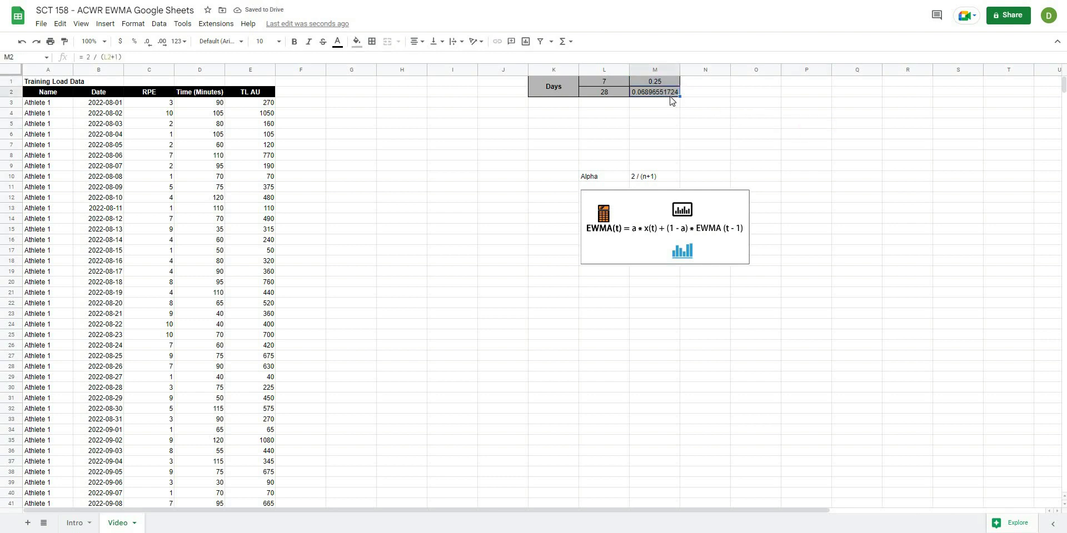
left_click(147, 42)
left_click(153, 45)
left_click(154, 45)
left_click(153, 45)
left_click(153, 44)
left_click(153, 44)
left_click(154, 44)
left_click(154, 44)
left_click(162, 42)
left_click(742, 156)
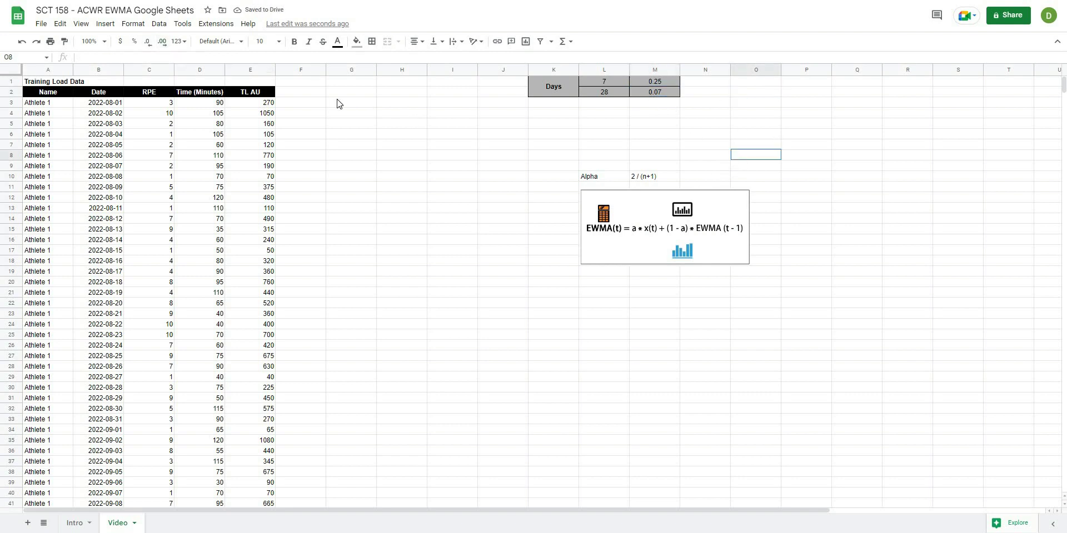
- Give the EWMA Acute header cell F2 a black fill to match the other column headers
left_click(290, 93)
left_click(356, 41)
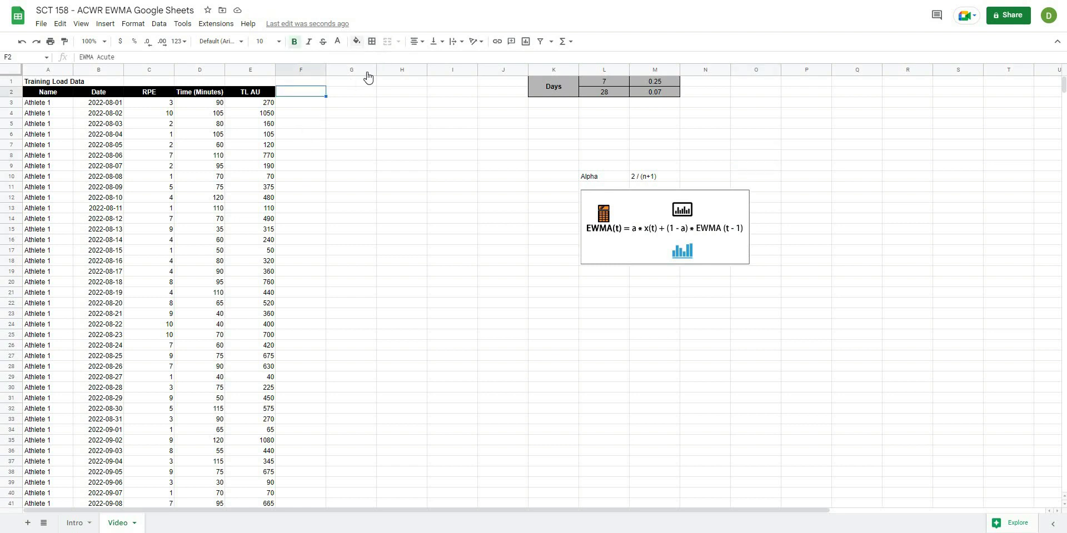
left_click(360, 75)
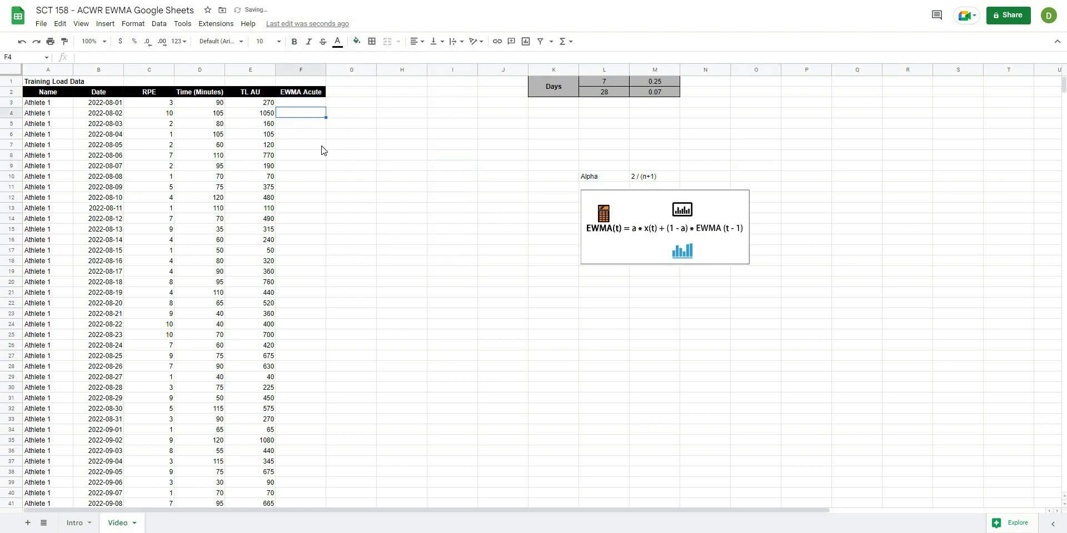
left_click(391, 166)
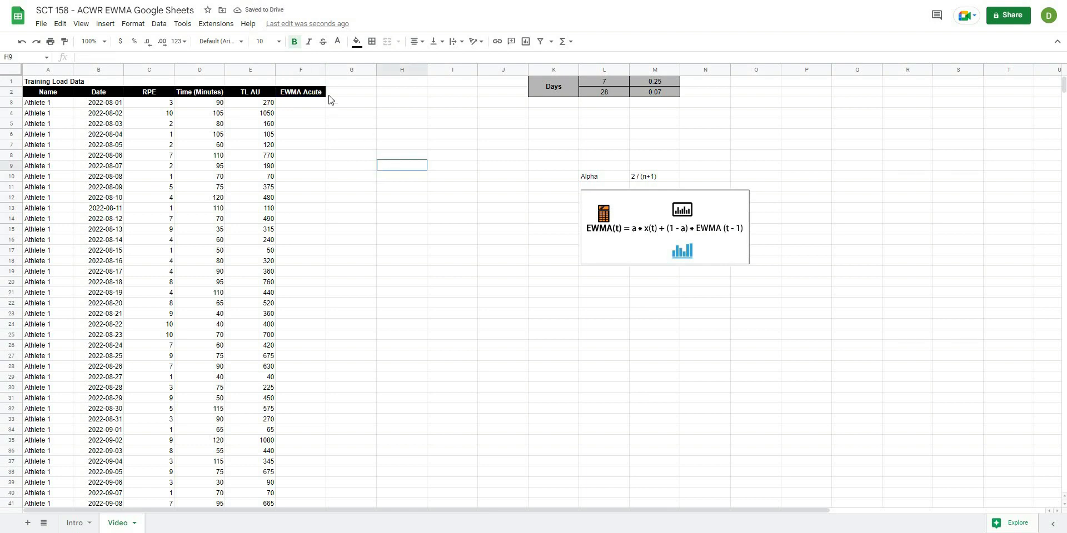
left_click(423, 124)
- Enter =if(isnumber(e2),,e3) in F3 under EWMA Acute, leaving the value-if-true argument empty
left_click(320, 105)
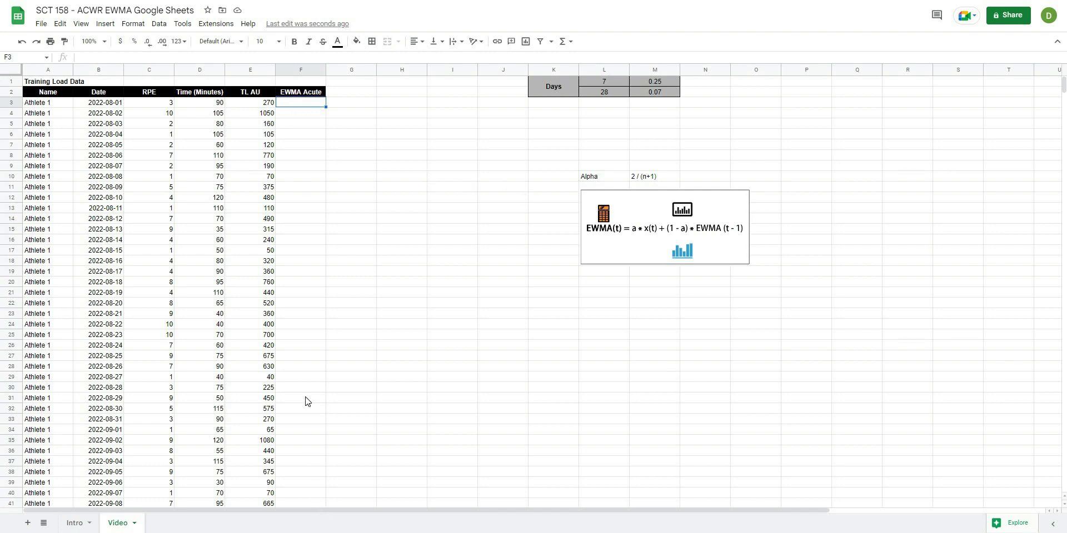
scroll(305, 403, "down", 3)
scroll(305, 403, "up", 3)
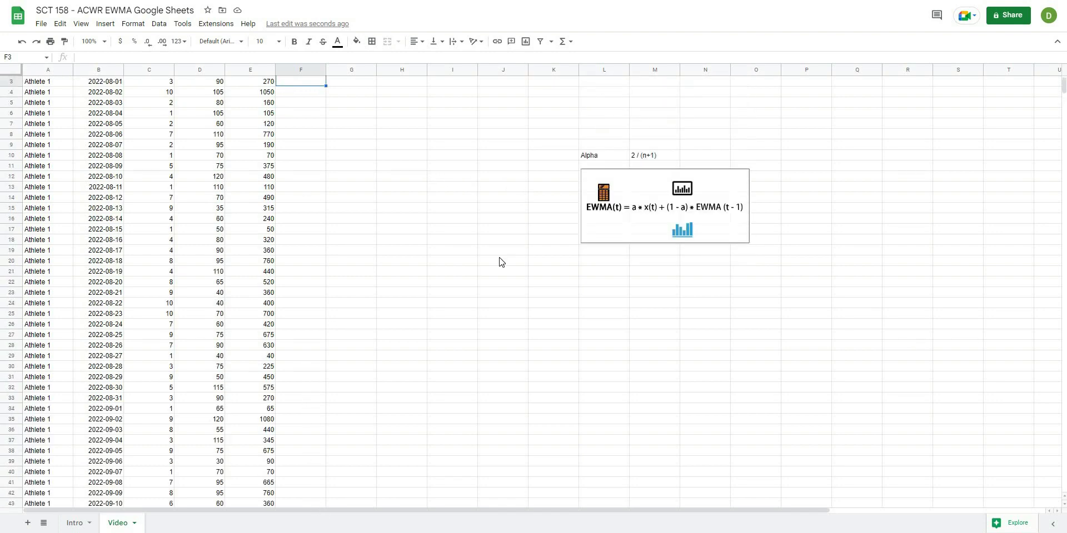
left_click(397, 159)
left_click(316, 104)
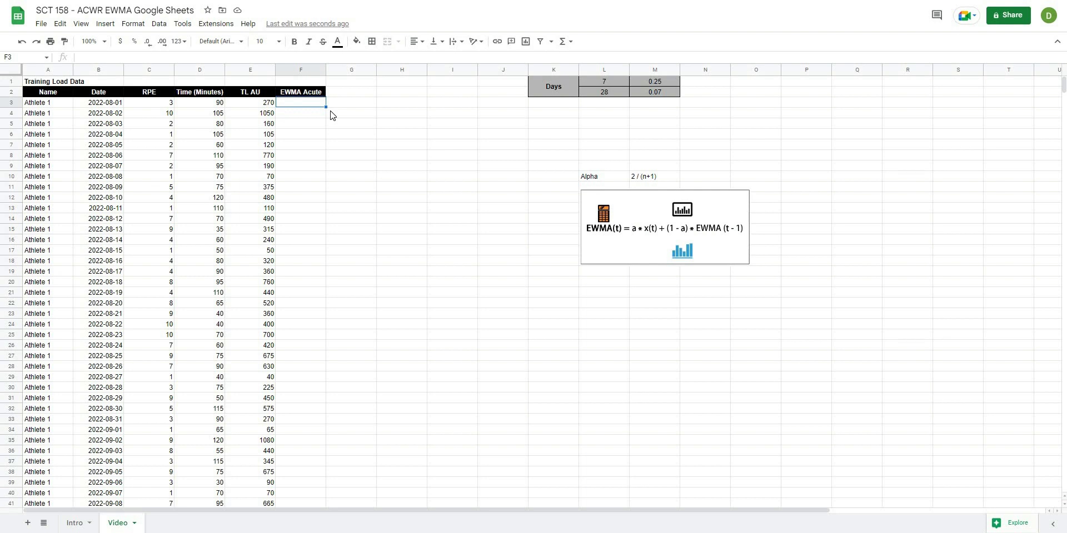
type("=i")
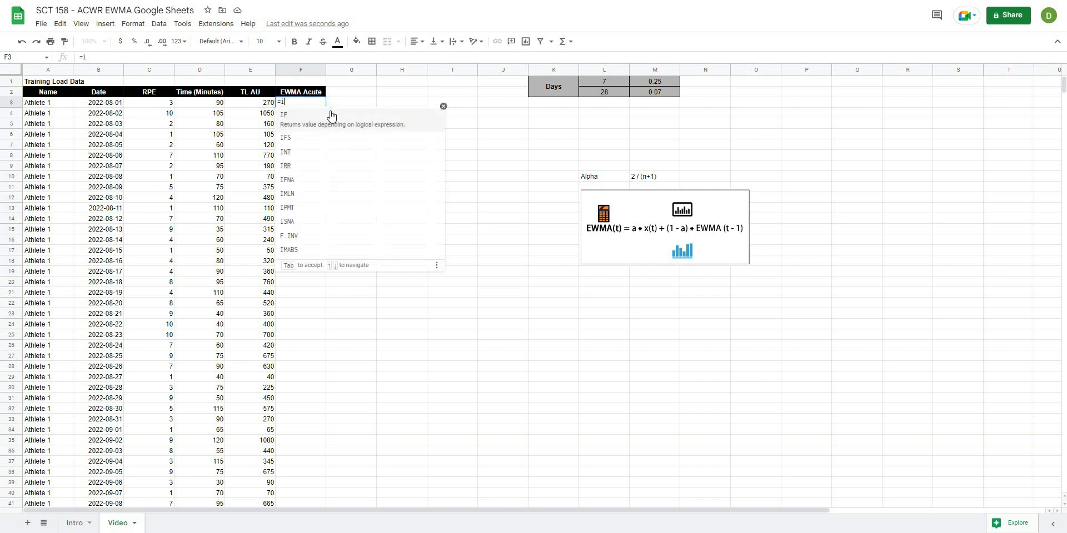
type("f(is")
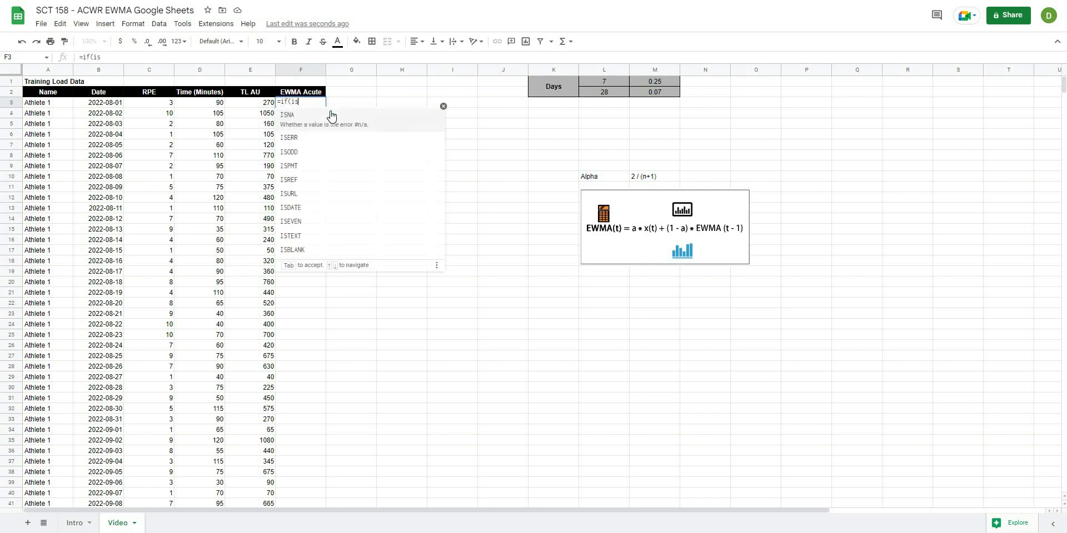
type("number(")
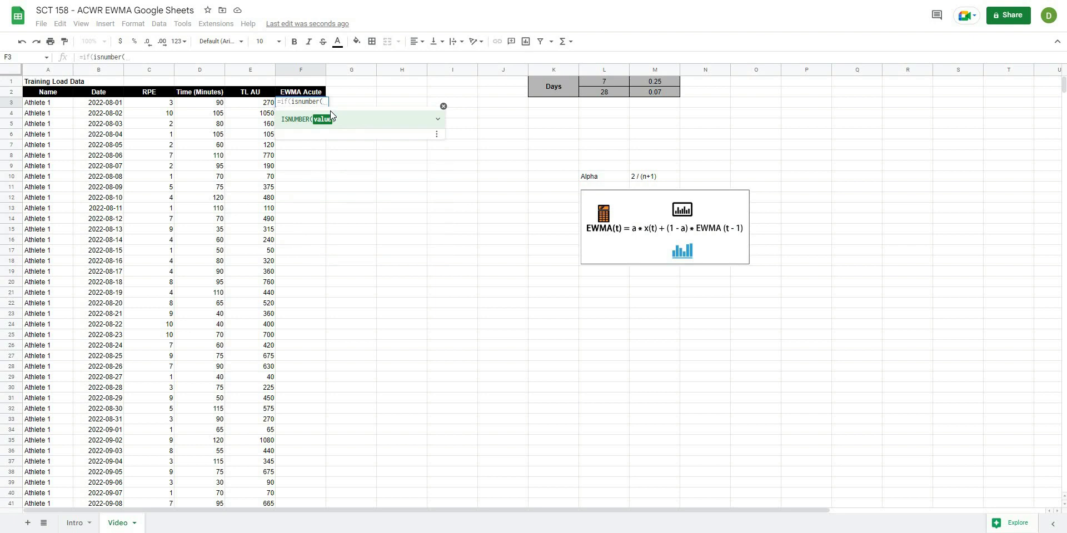
type("e")
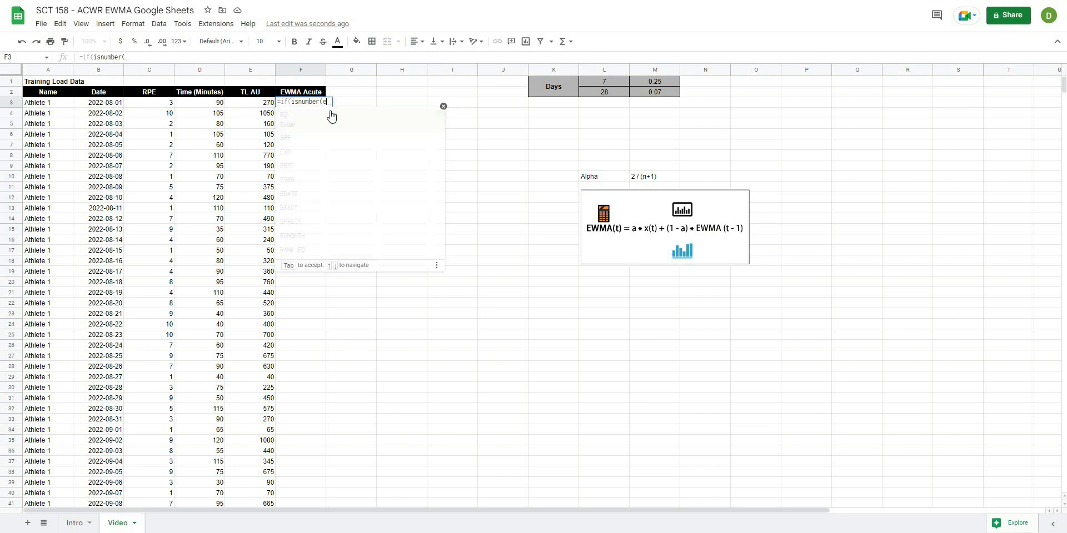
type("2)")
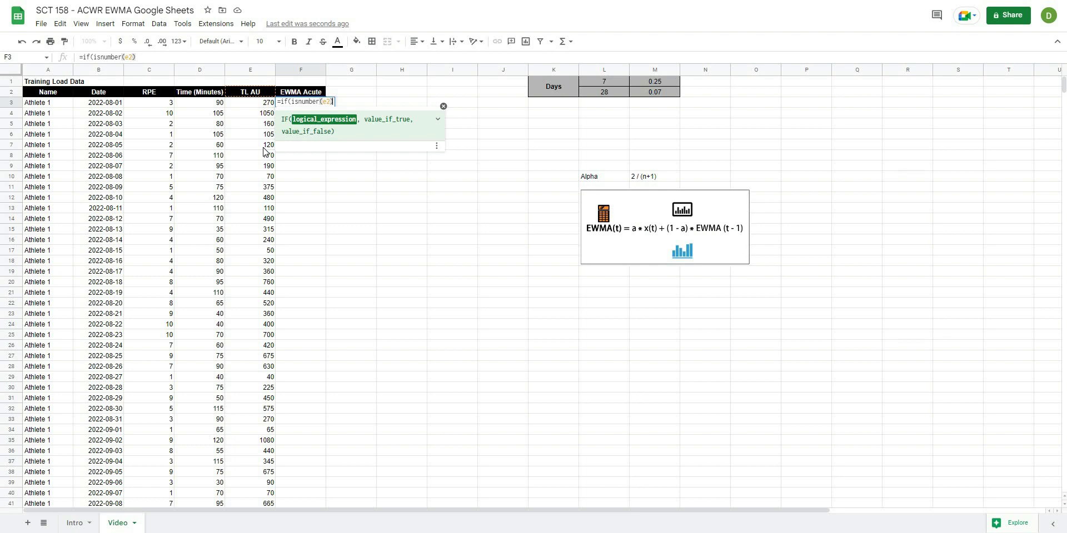
type(",,")
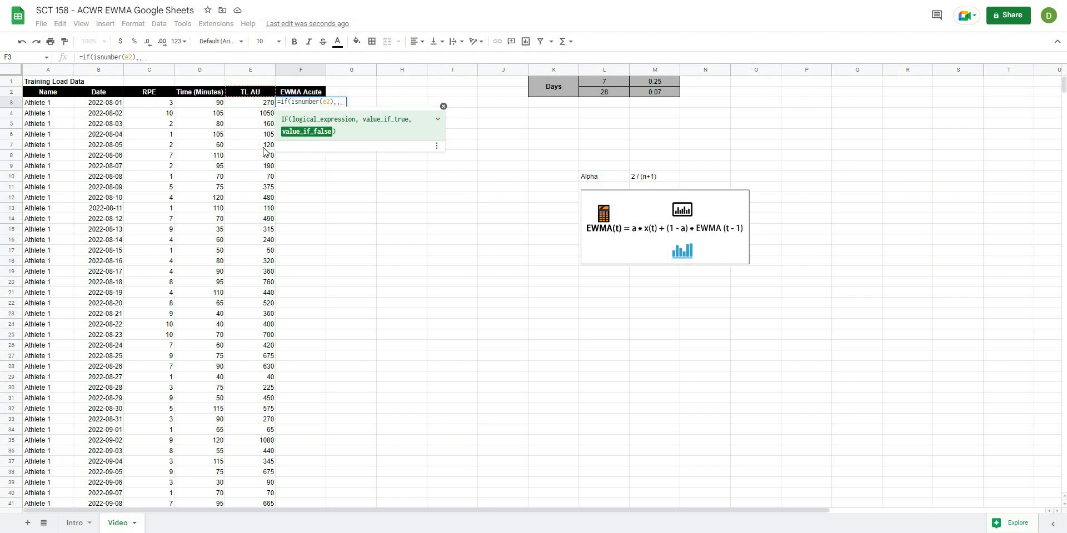
type("e3)")
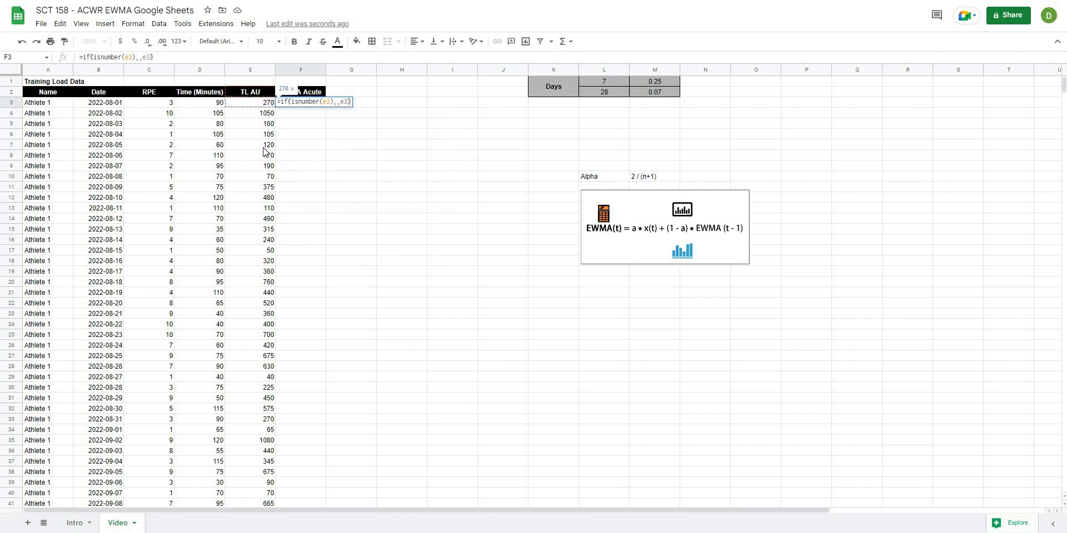
key("Return")
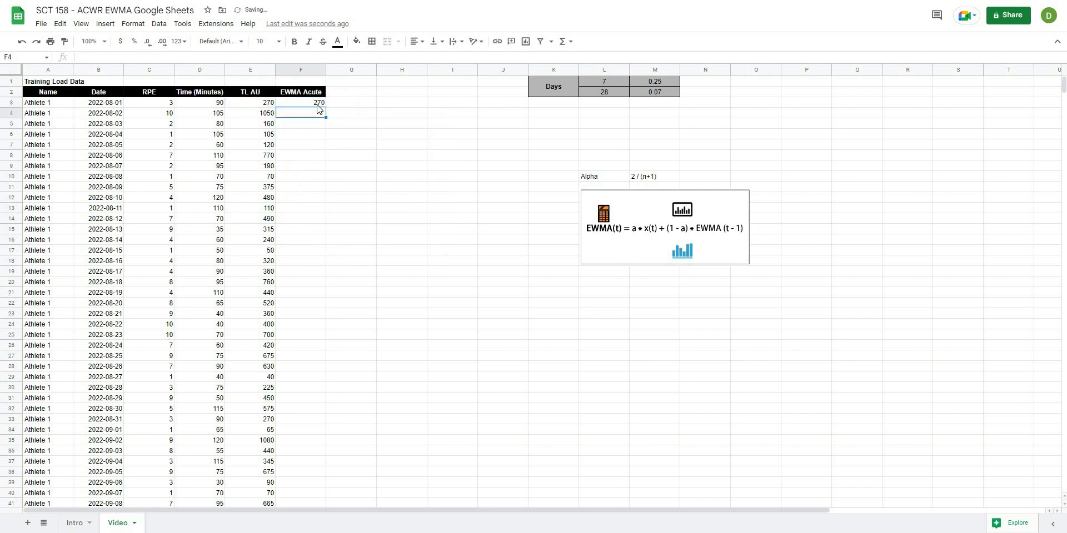
- Review the F3 formula against the first training load values in E3 to E5 of the TL AU column
left_click(320, 104)
left_click(435, 243)
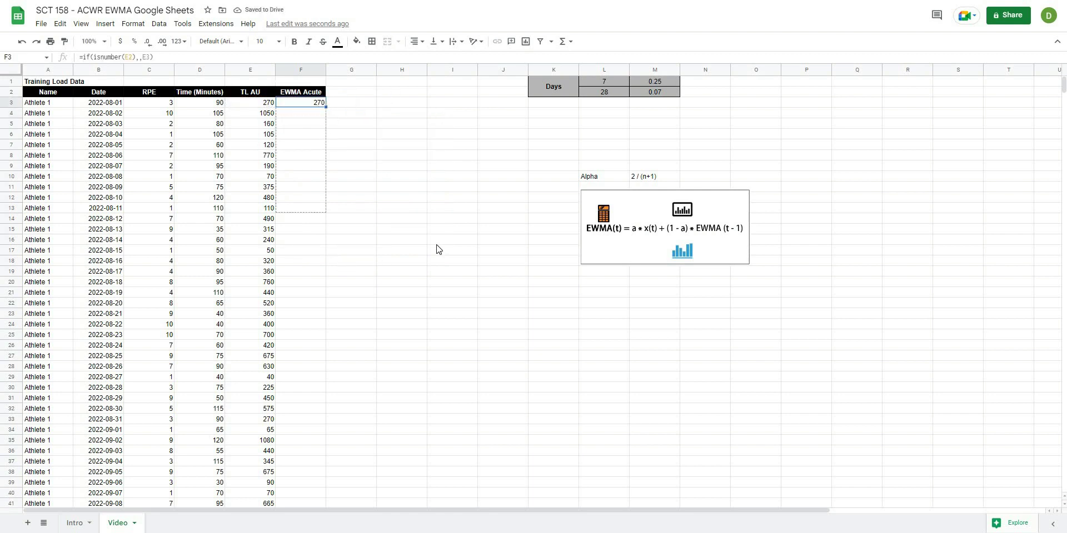
left_click(315, 116)
left_click_drag(314, 116, 349, 381)
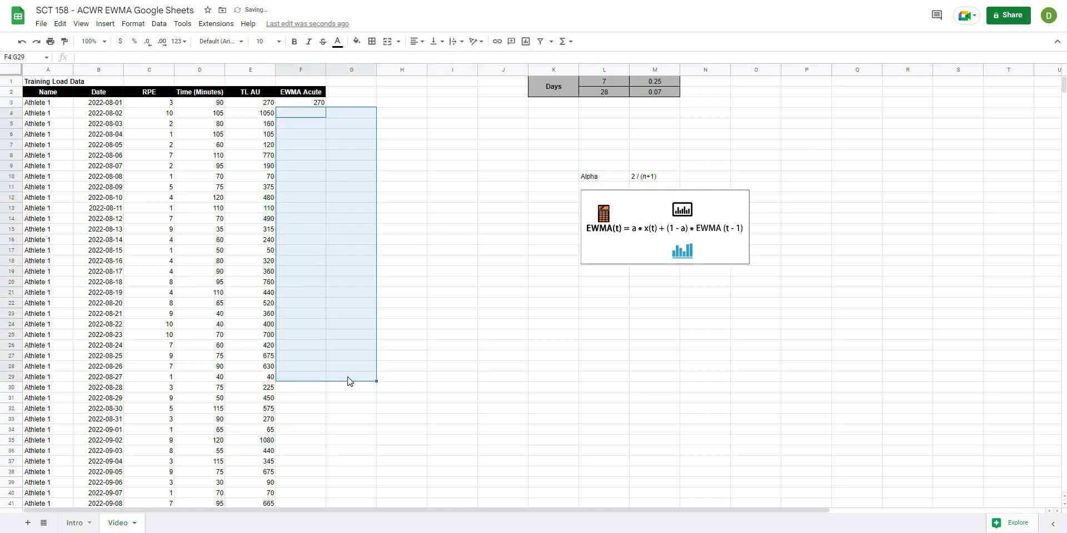
left_click(369, 251)
left_click(272, 103)
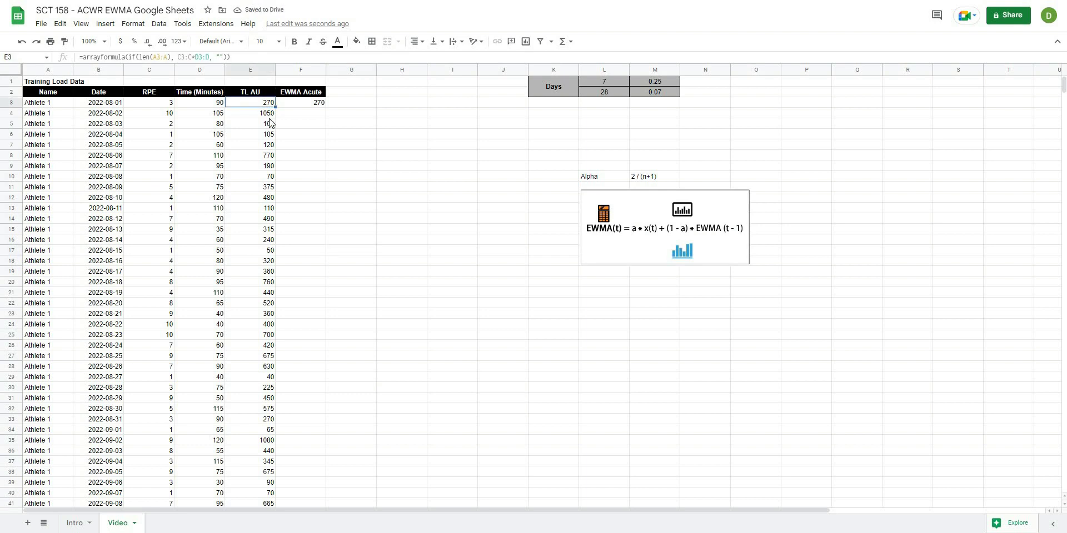
left_click(270, 117)
left_click(270, 125)
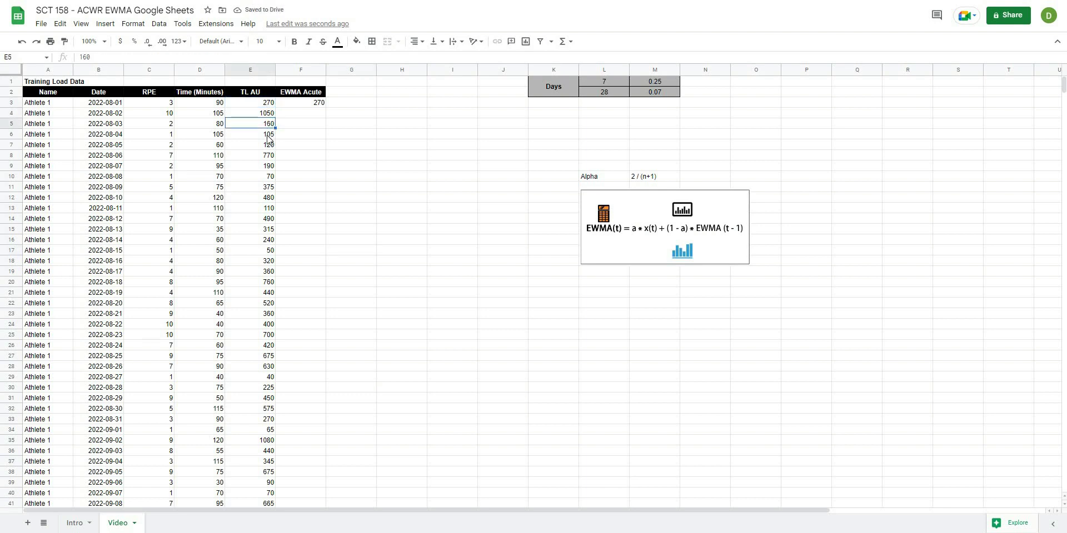
- Start the value-if-true argument of the F3 formula with (e2*$M$1+, locking the 7-day alpha as an absolute reference
left_click(314, 145)
key("Up")
key("Up")
key("Up")
key("Up")
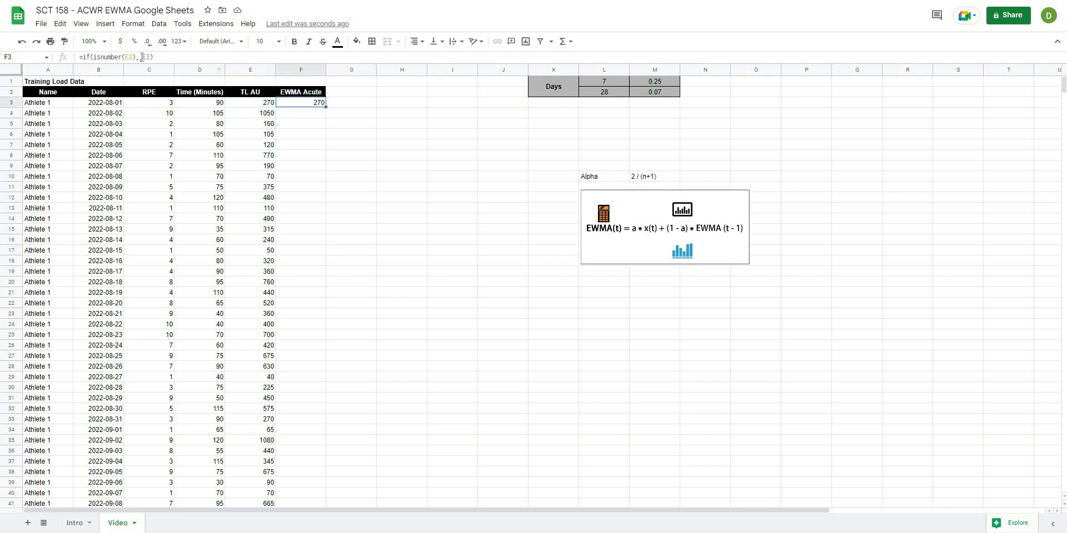
left_click(142, 57)
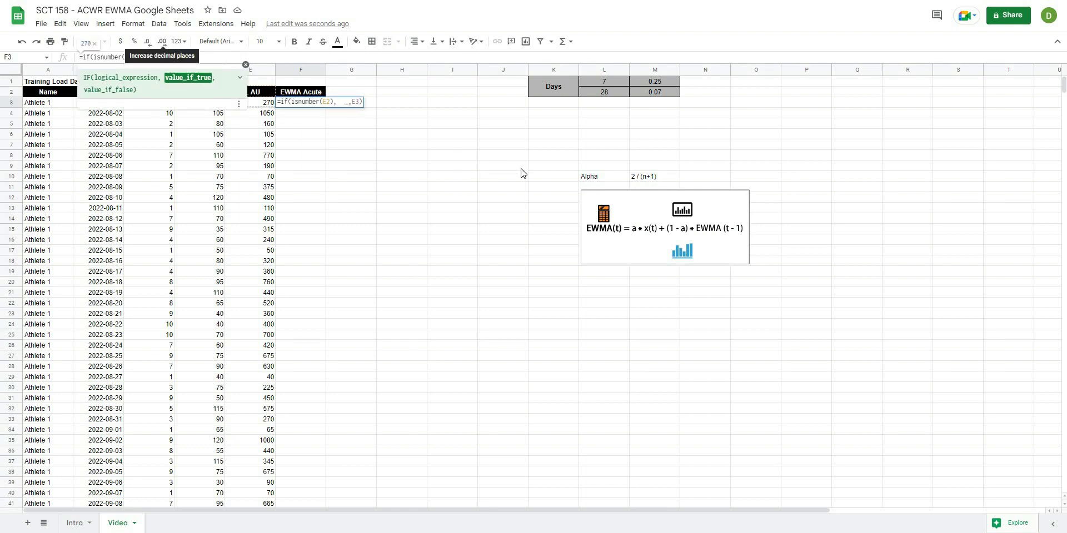
left_click(245, 65)
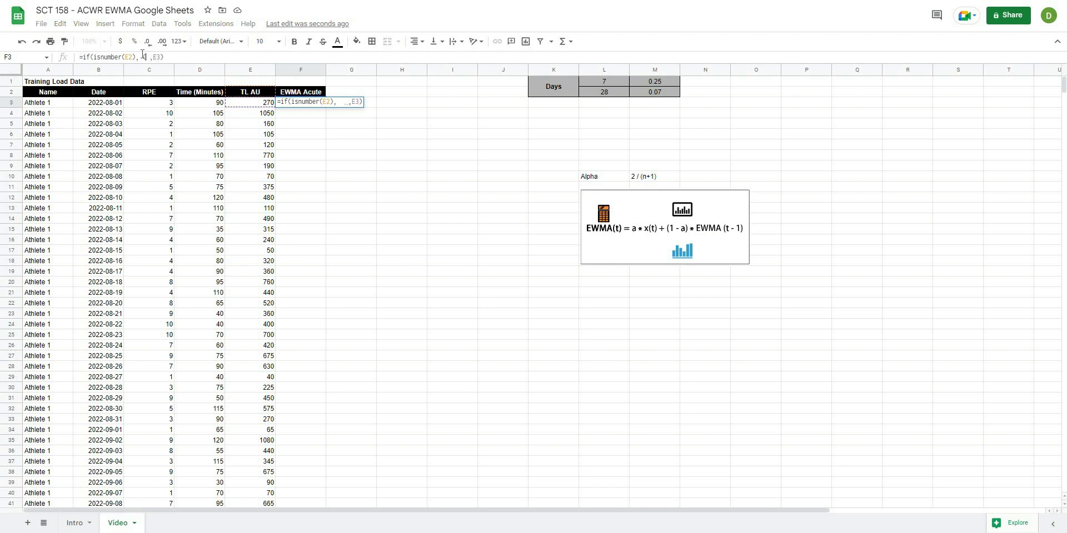
type("(e2")
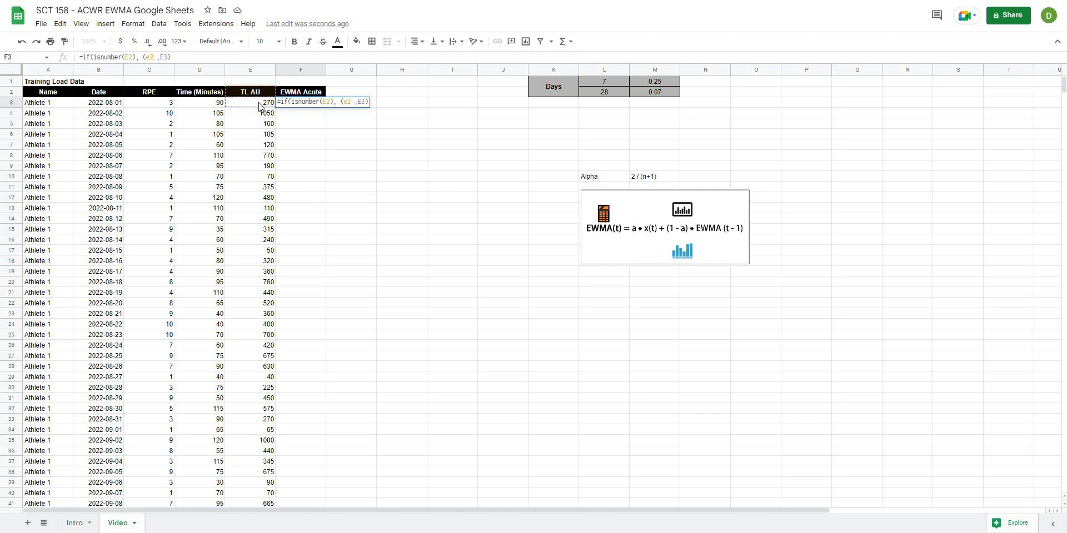
type("*_")
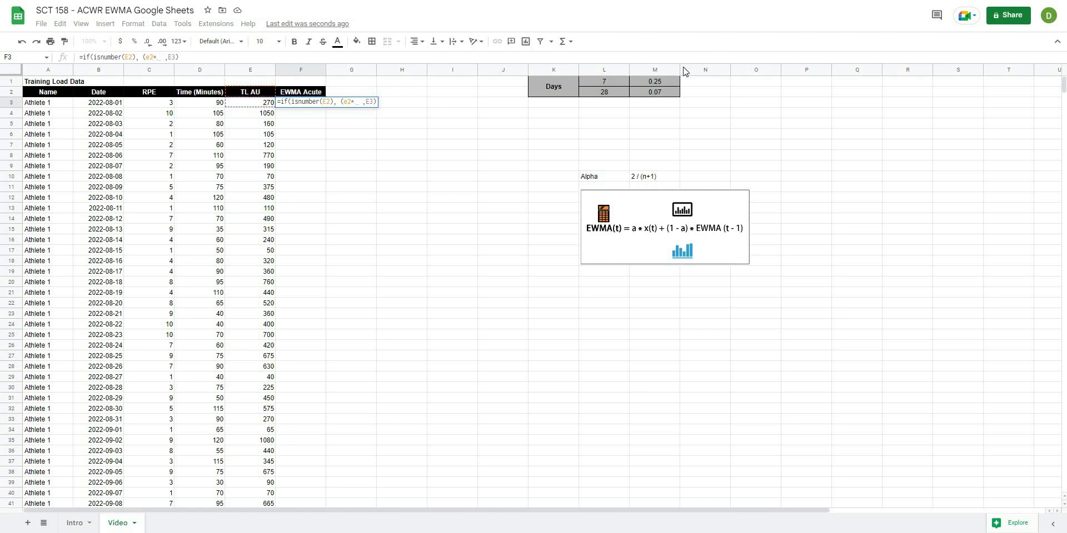
left_click(658, 81)
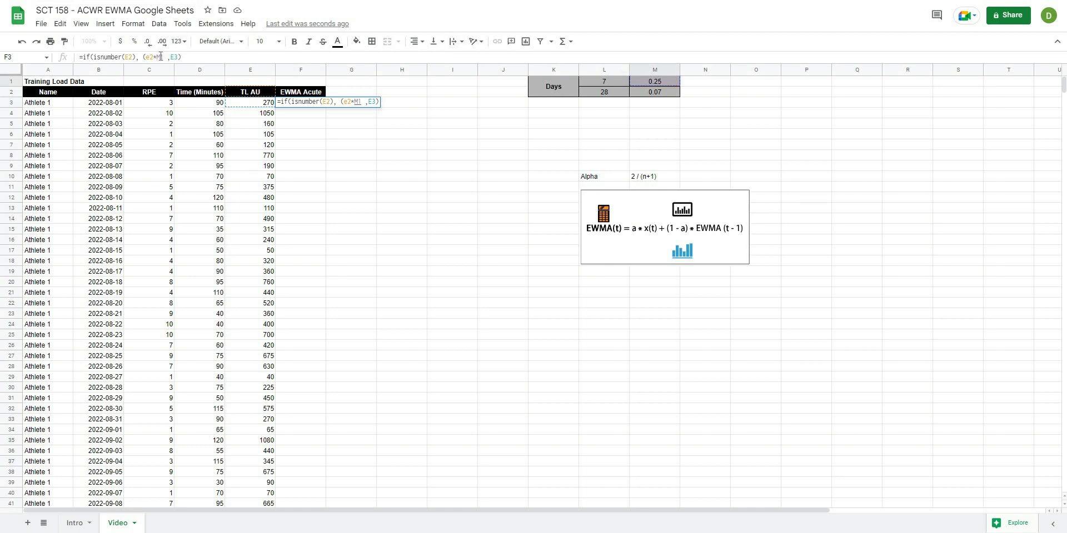
key("F4")
type("+")
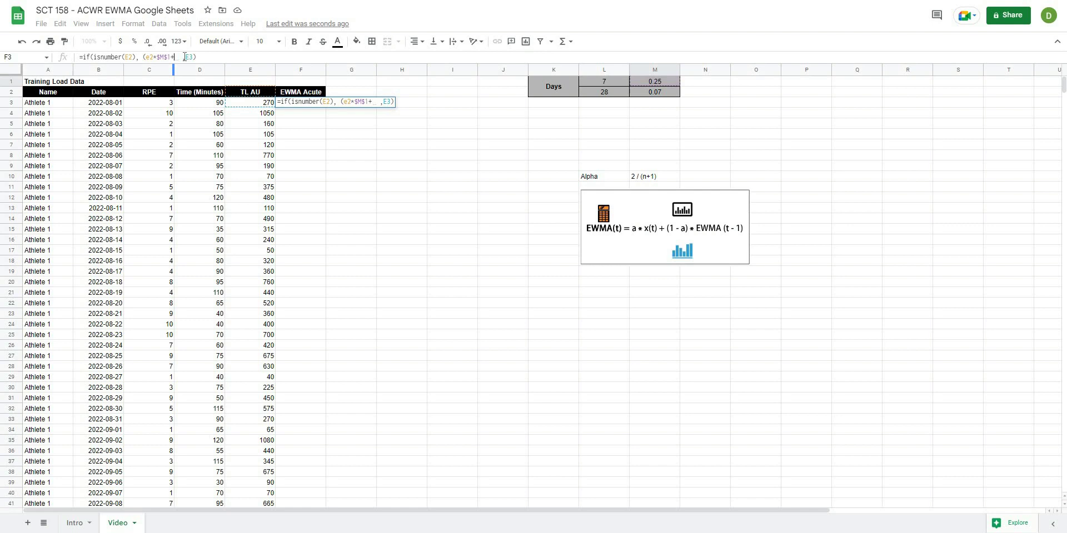
- Add the previous-EWMA term ((1-$M$1)*f2) to the F3 formula and commit the entry
type("((1-")
left_click(644, 83)
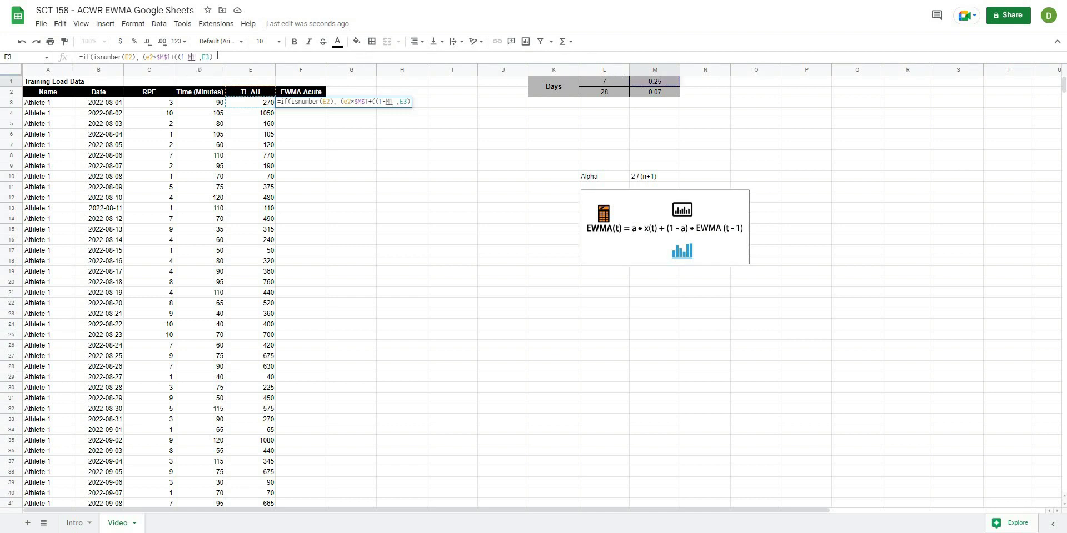
key("F4")
type(")")
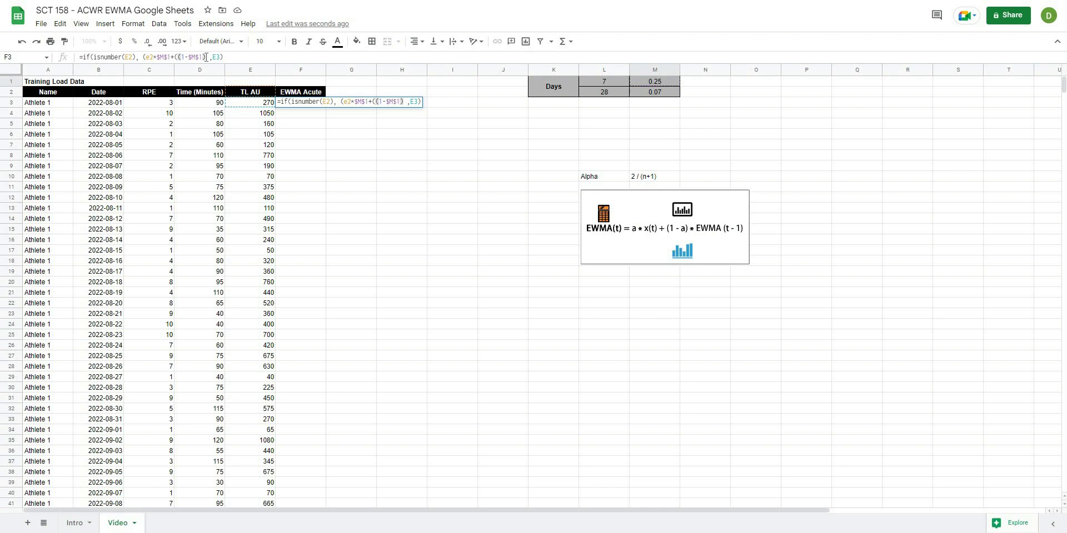
type("*")
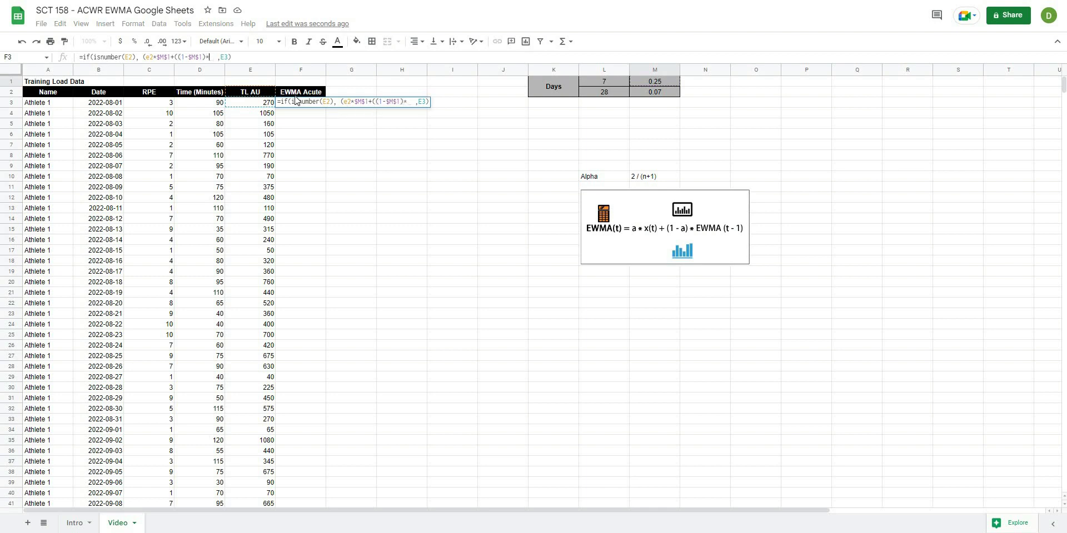
type("f2")
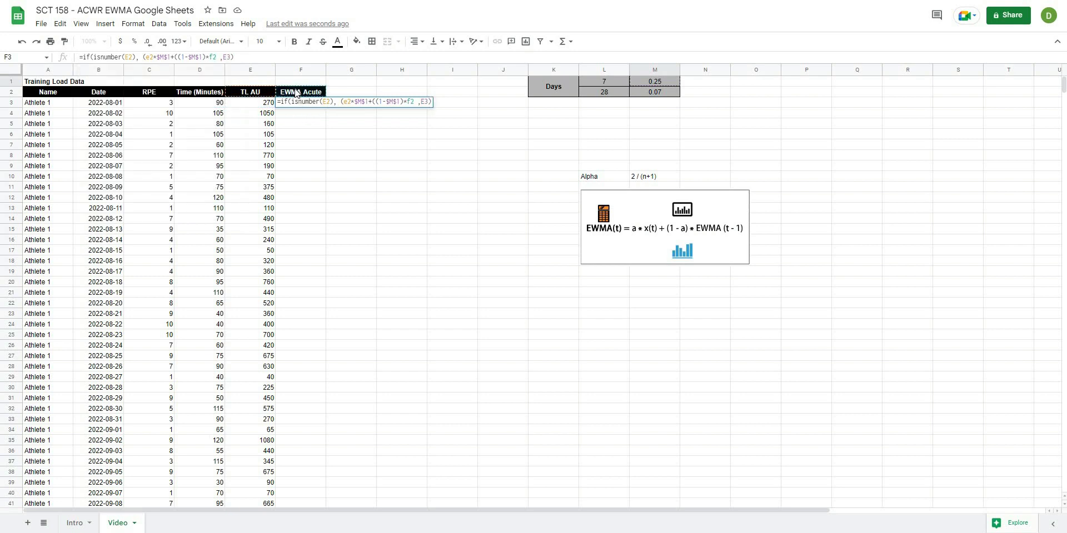
type(")")
key("Return")
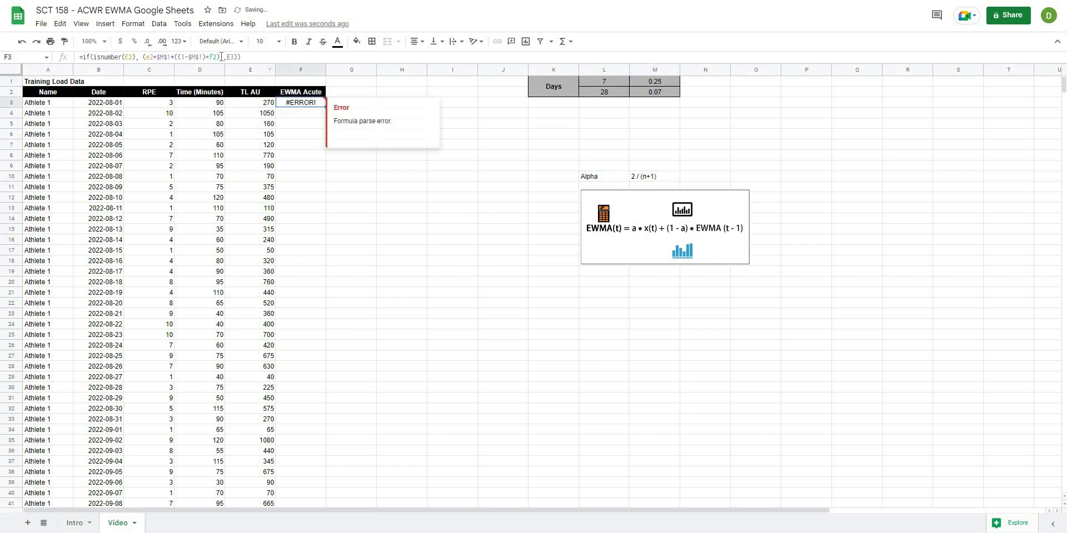
- Correct the parentheses in F3 so the formula reads =if(isnumber(E2), (e2*$M$1+((1-$M$1)*f2)) ,E3)
left_click(220, 57)
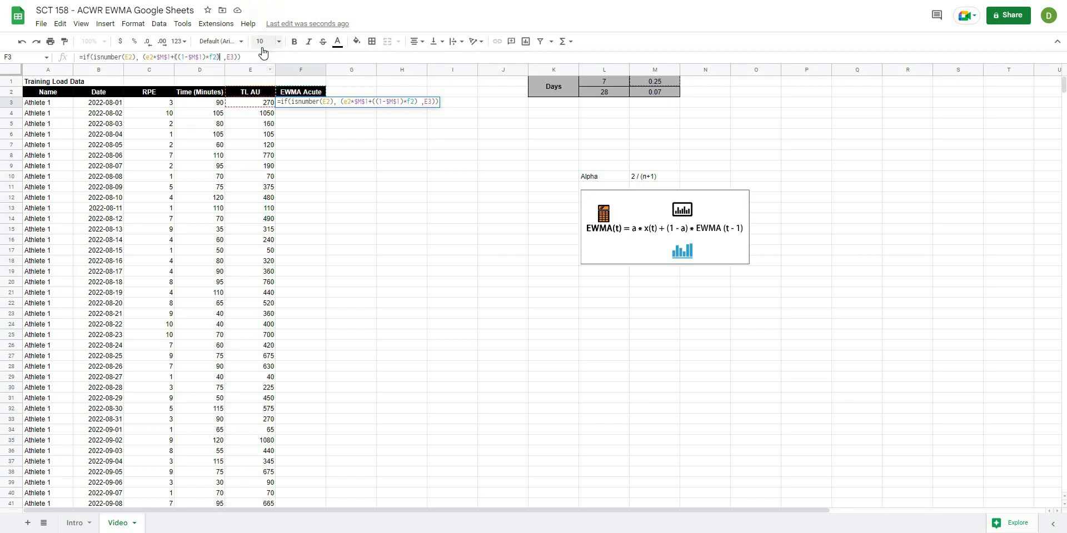
type(")")
key("Return")
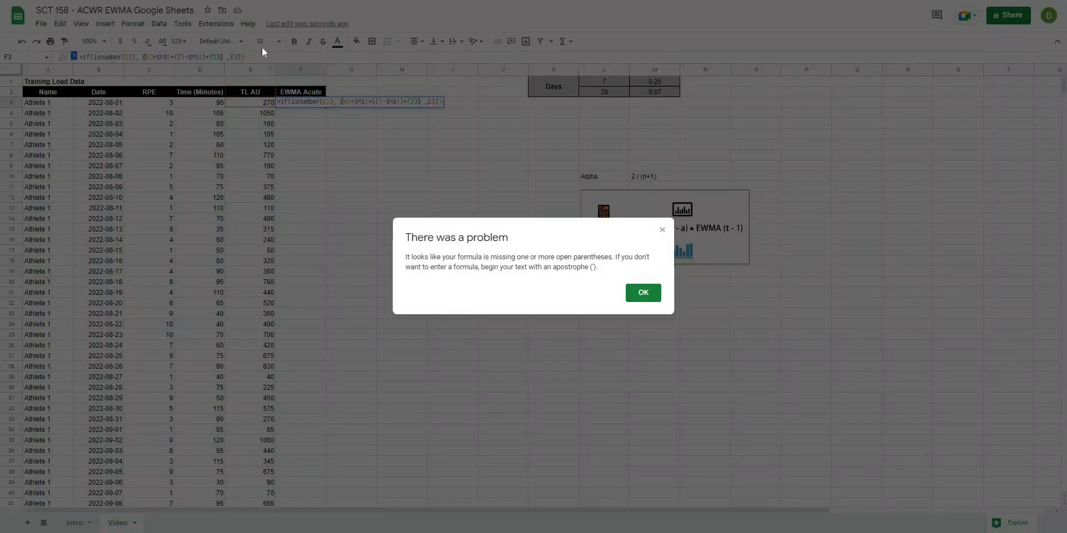
key("Return")
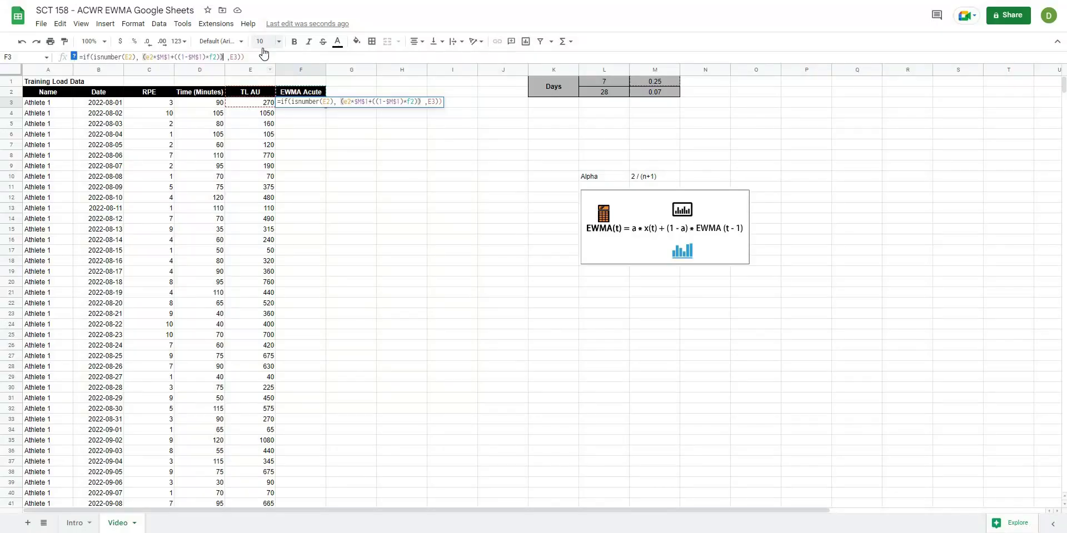
left_click(243, 59)
key("BackSpace")
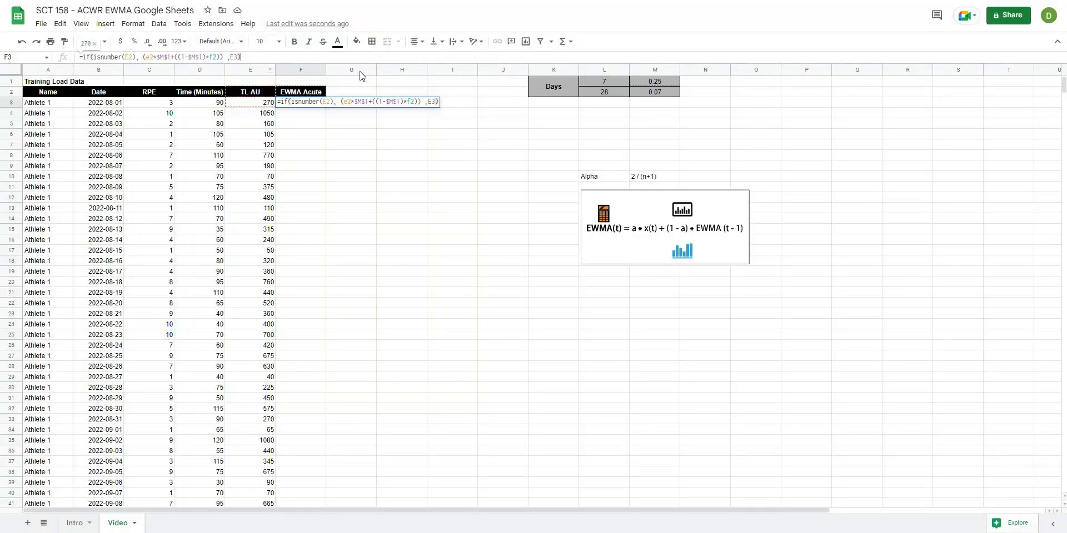
key("Return")
left_click(489, 146)
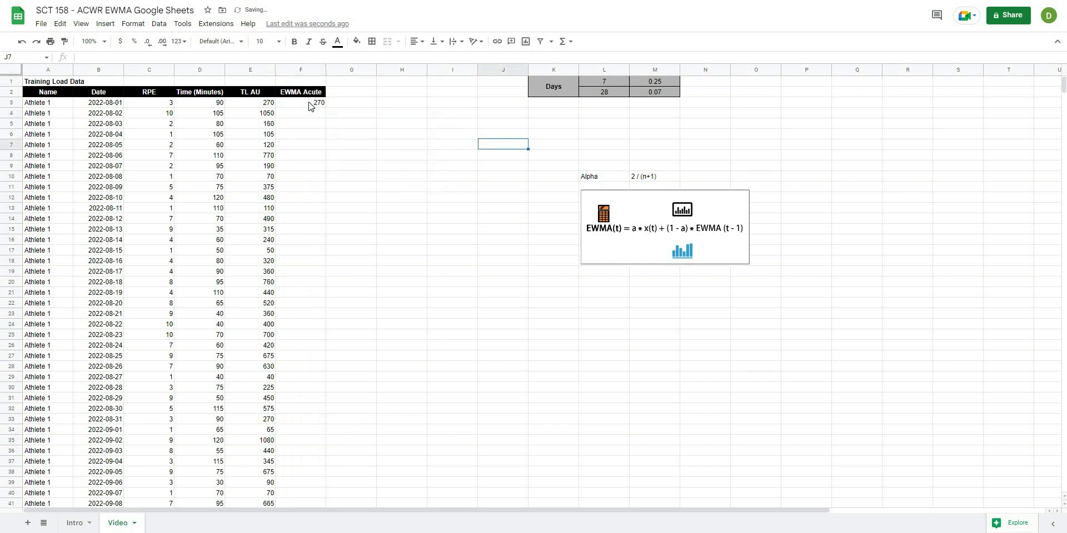
- Copy the EWMA Acute formula from F3 down the column through F51
left_click(309, 105)
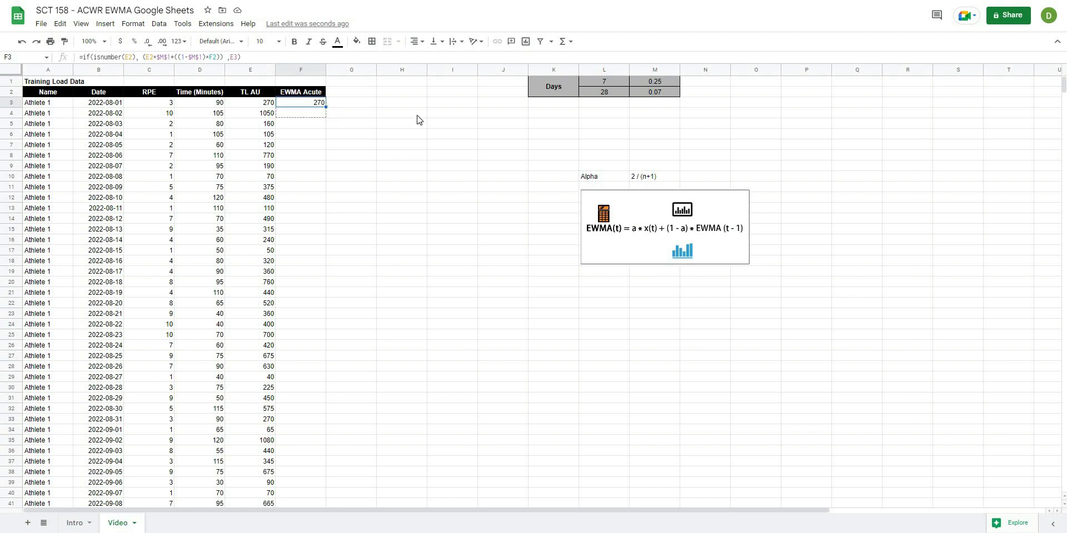
left_click_drag(328, 112, 317, 118)
left_click(314, 119)
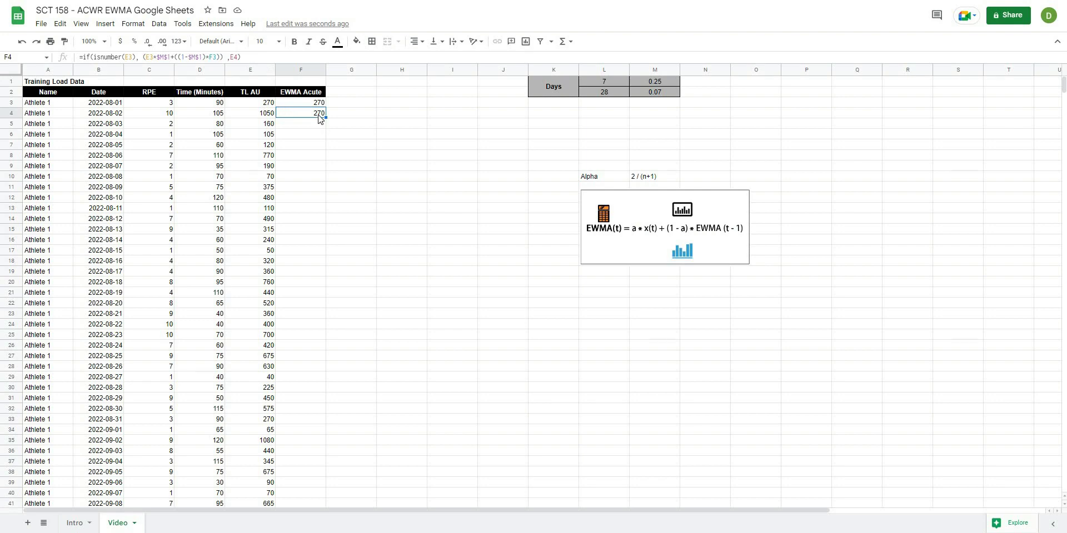
left_click_drag(325, 118, 334, 415)
scroll(403, 172, "up", 3)
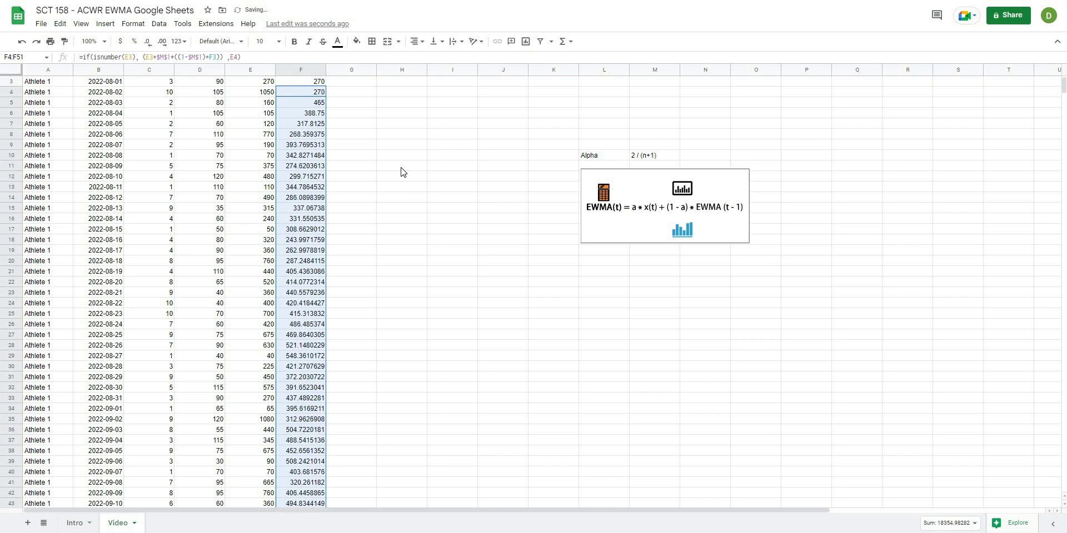
- Examine the EWMA Acute results and the formula references in individual cells down column F
scroll(402, 172, "up", 1)
left_click(403, 166)
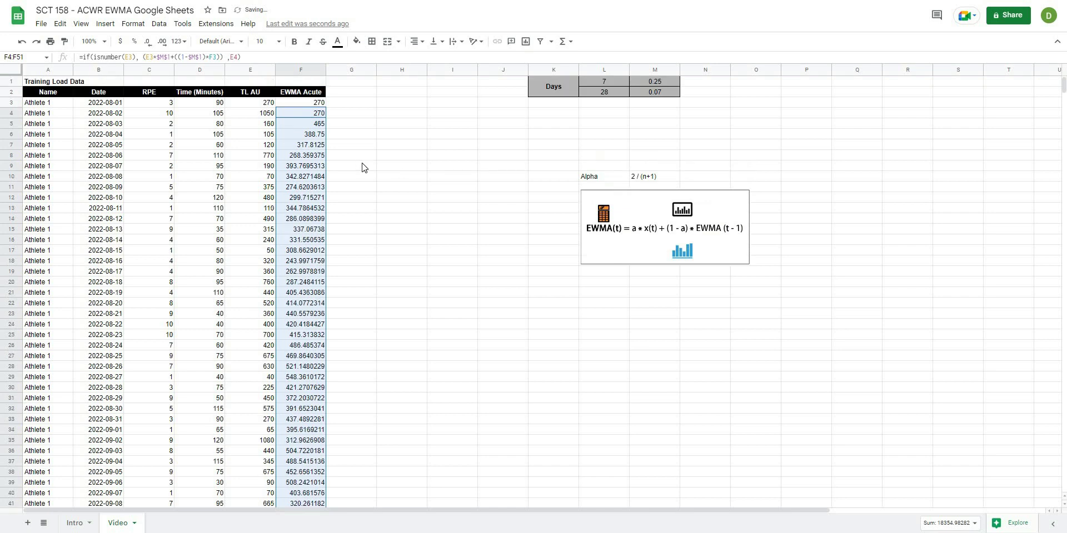
left_click(314, 143)
left_click(318, 136)
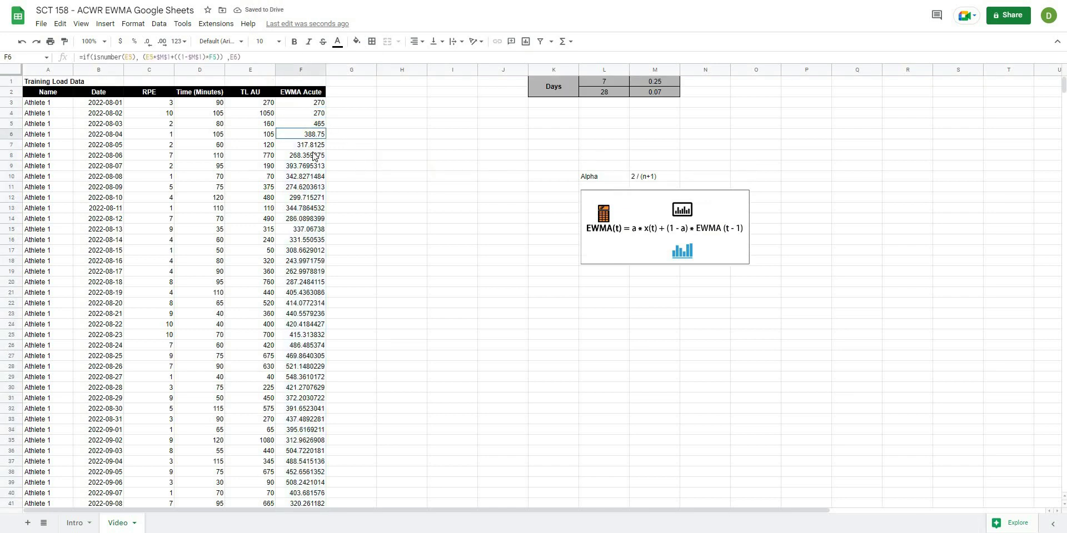
left_click(314, 156)
left_click(314, 187)
left_click(318, 113)
left_click(319, 120)
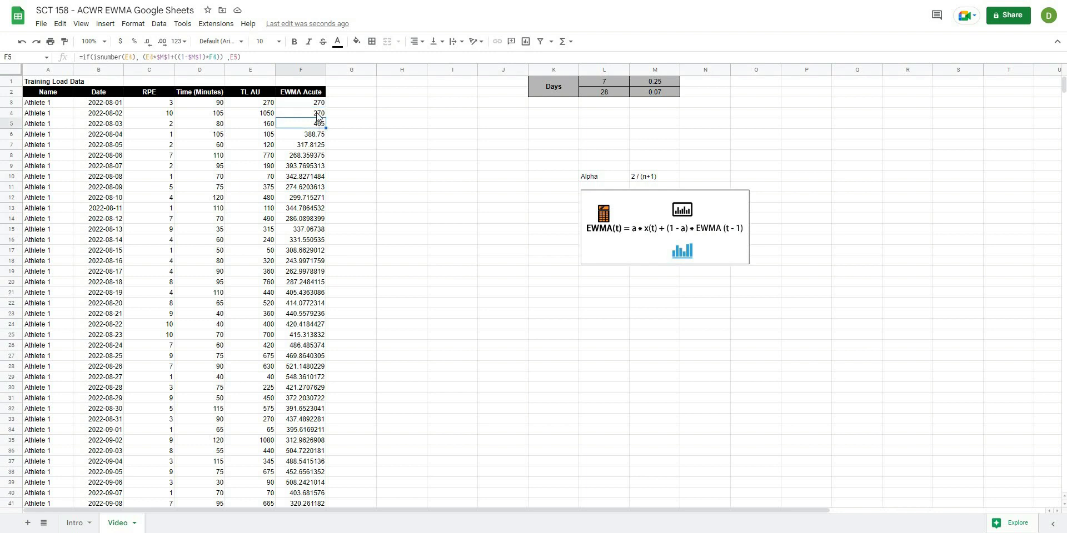
left_click(319, 114)
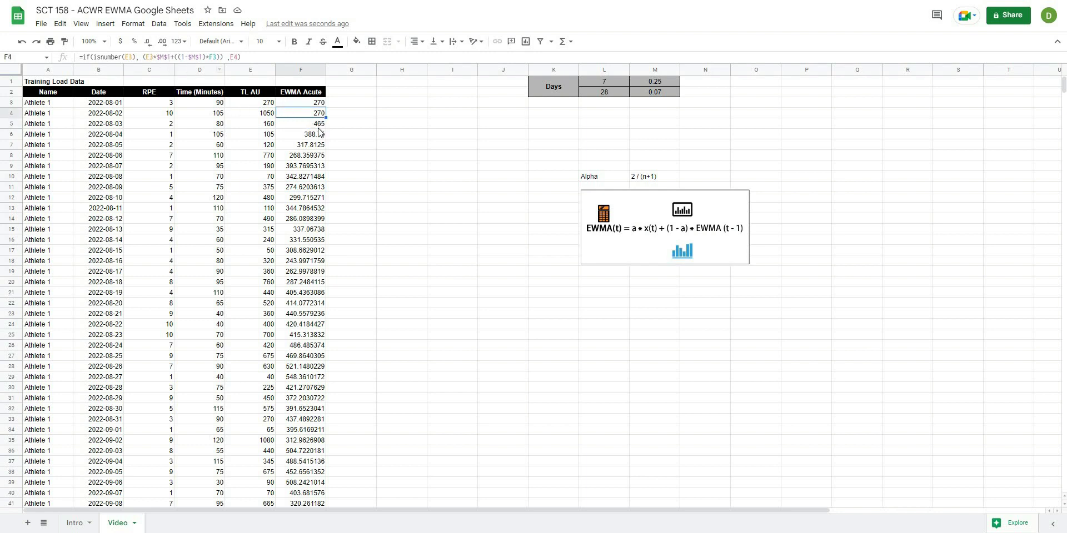
key("Down")
key("Down")
key("Down")
key("Down")
scroll(333, 194, "down", 4)
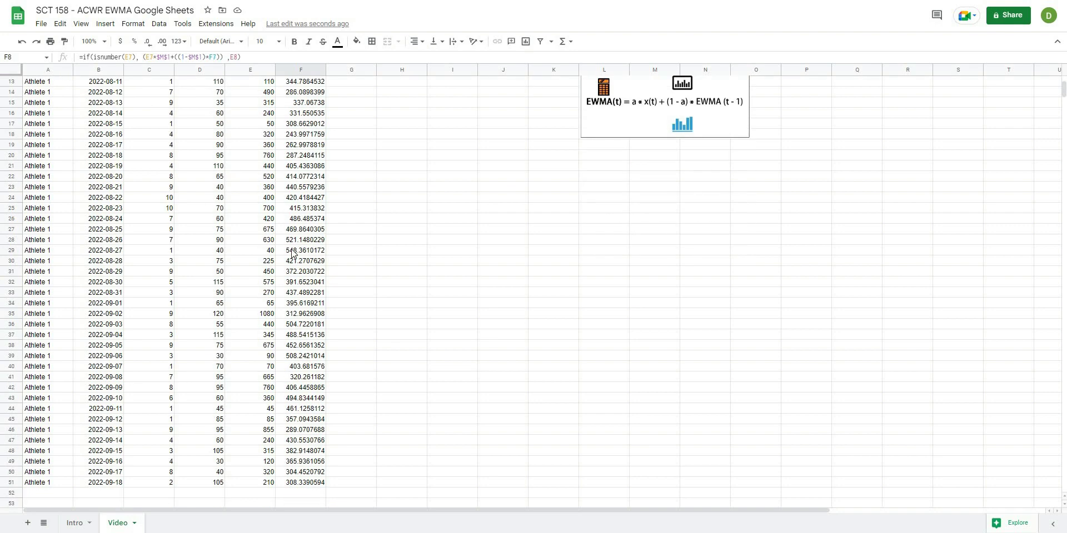
scroll(358, 202, "up", 3)
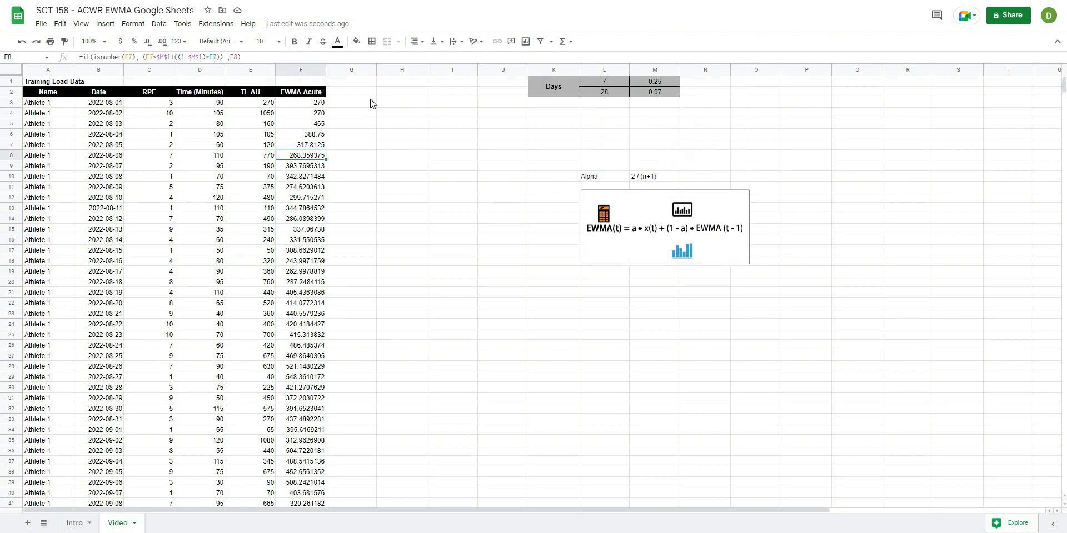
- Wrap the EWMA Acute formula in F3 in an MROUND function with a rounding factor of 1
left_click(295, 124)
left_click(303, 104)
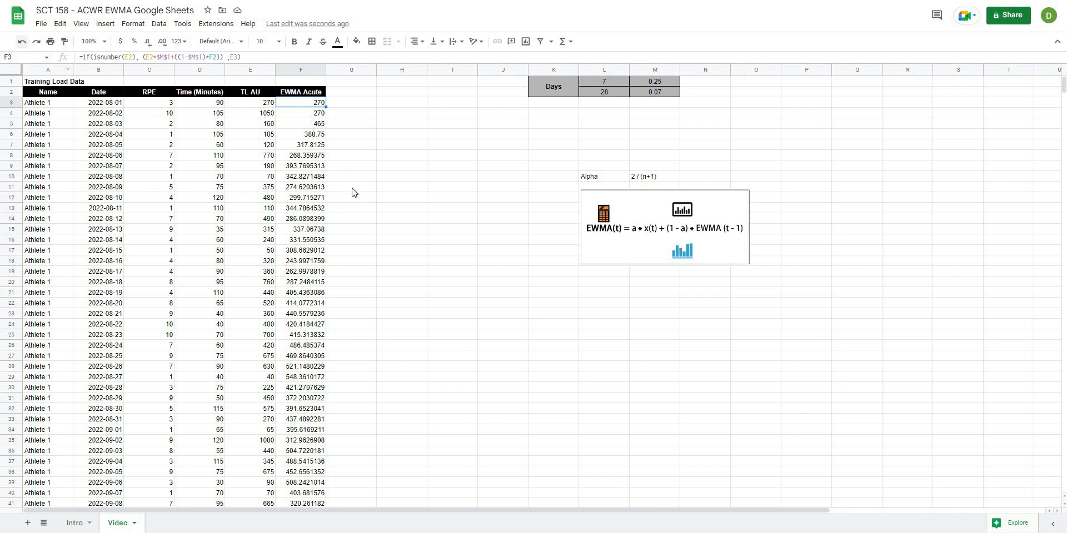
left_click(92, 56)
type("mround(")
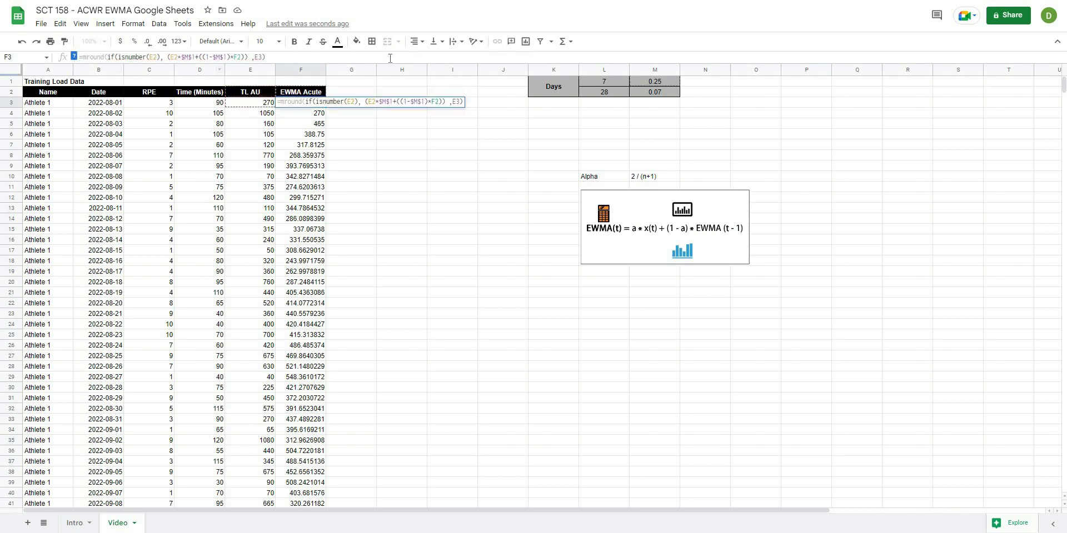
key("End")
type(",")
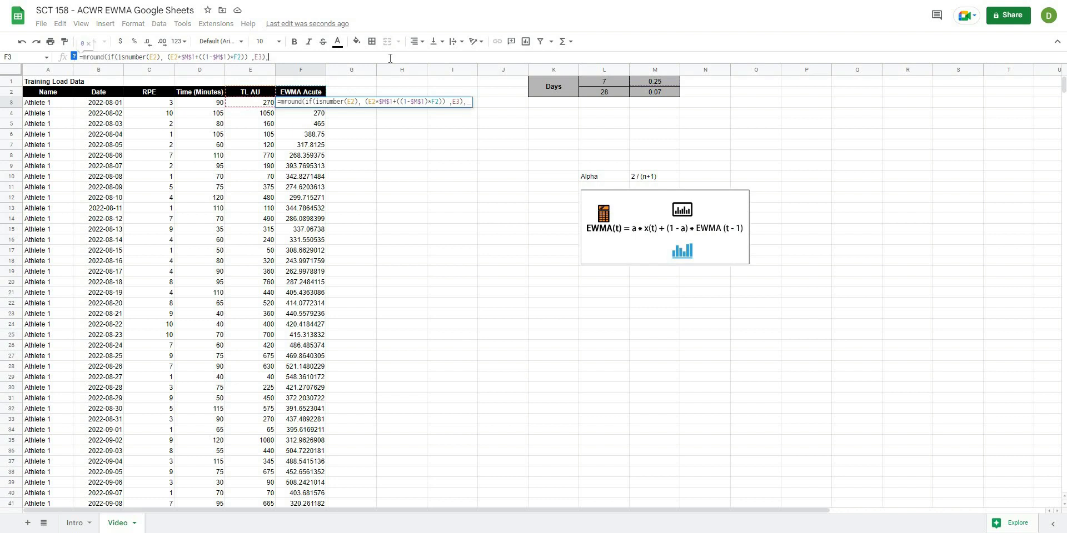
type("1)")
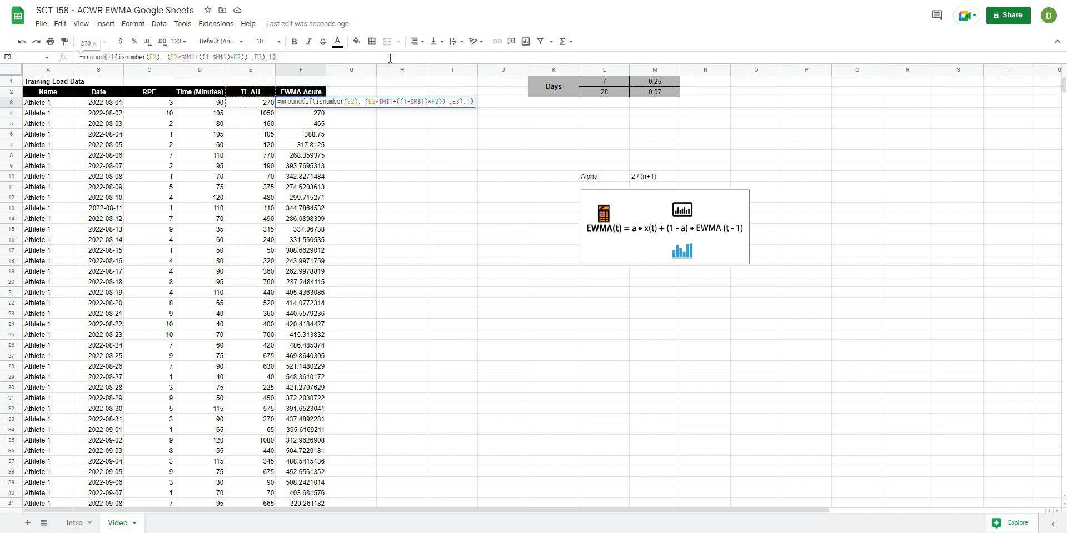
key("Return")
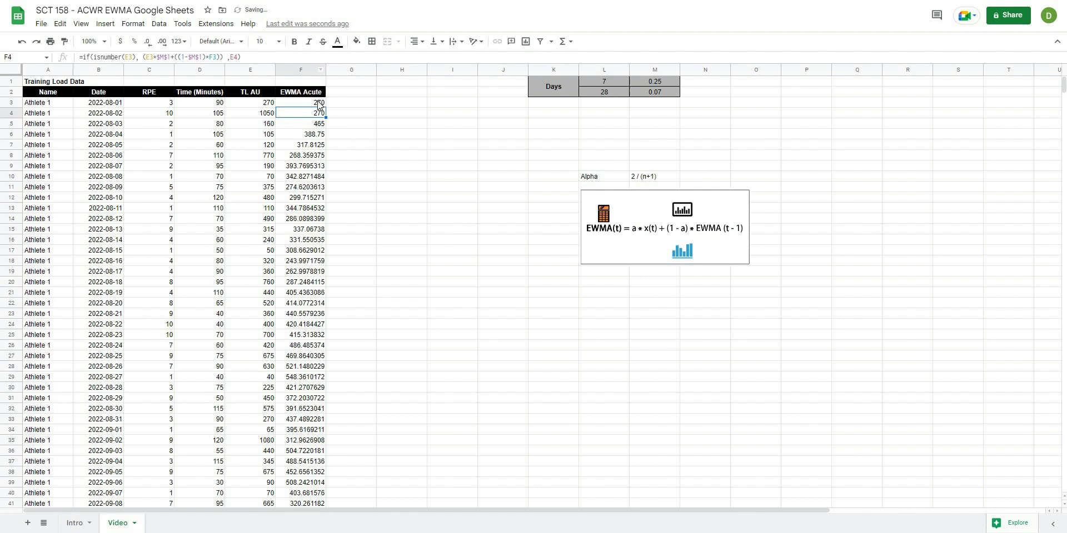
- Copy the rounded EWMA Acute formula from F3 down through the last data row, F51
left_click_drag(326, 107, 466, 307)
scroll(486, 167, "up", 5)
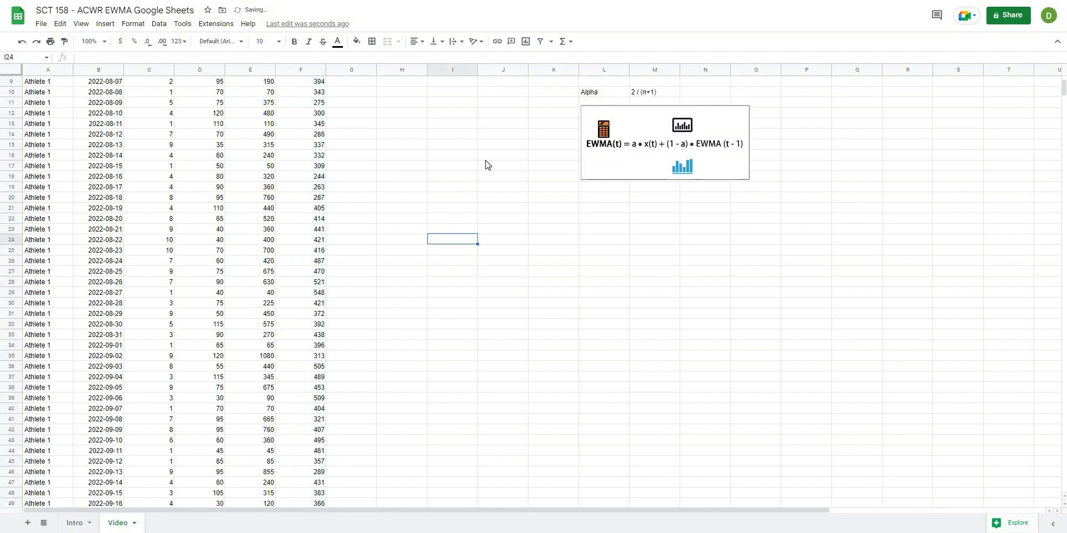
left_click(489, 157)
- Fill the EWMA Chronic header cell G2 with black to match the neighbouring column headers
left_click(344, 93)
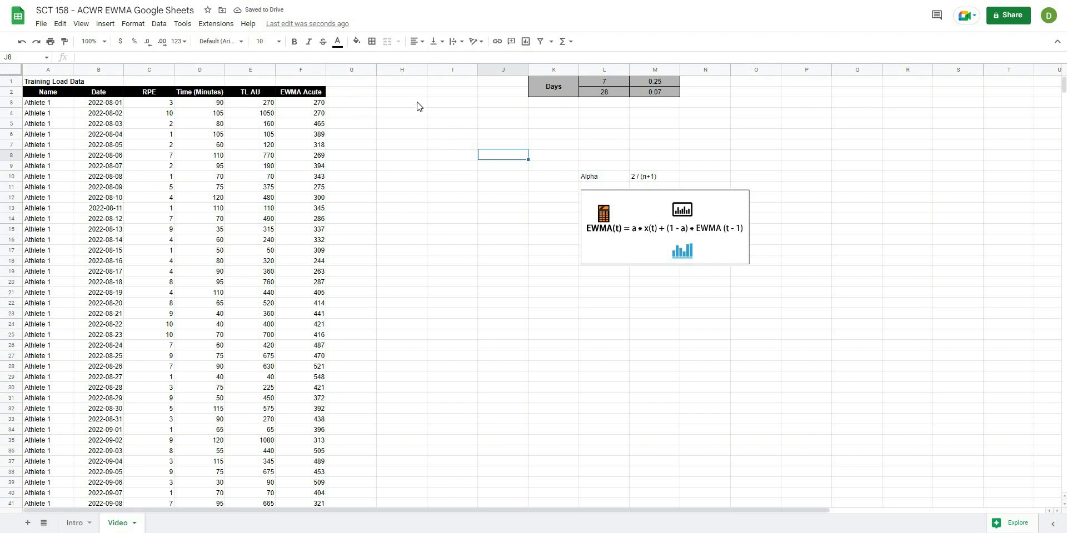
left_click(357, 41)
left_click(360, 69)
- Copy the full formula text from F3 and paste it unchanged into G3 under EWMA Chronic
left_click(319, 106)
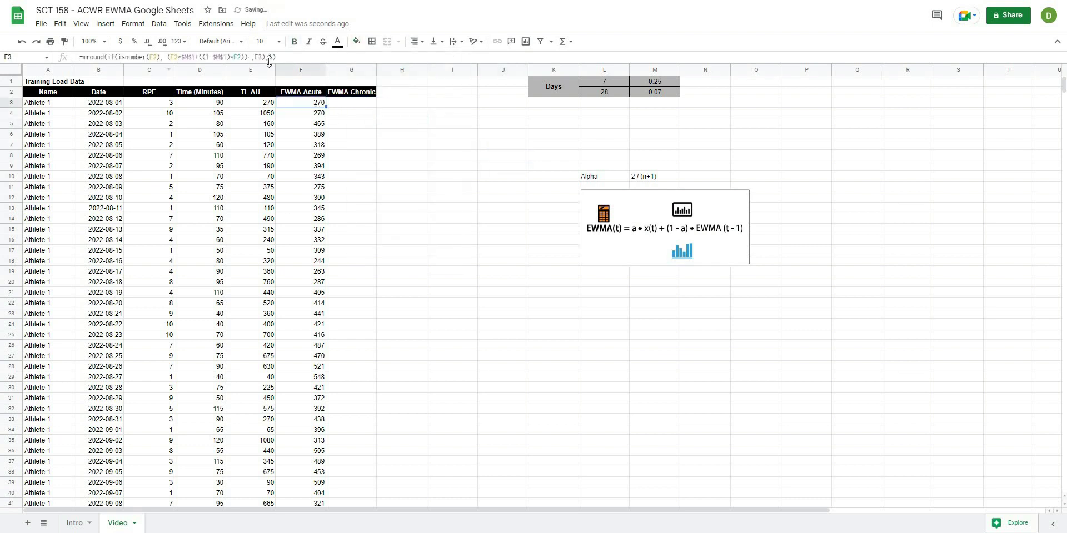
key("Return")
key("ctrl+a")
key("ctrl+c")
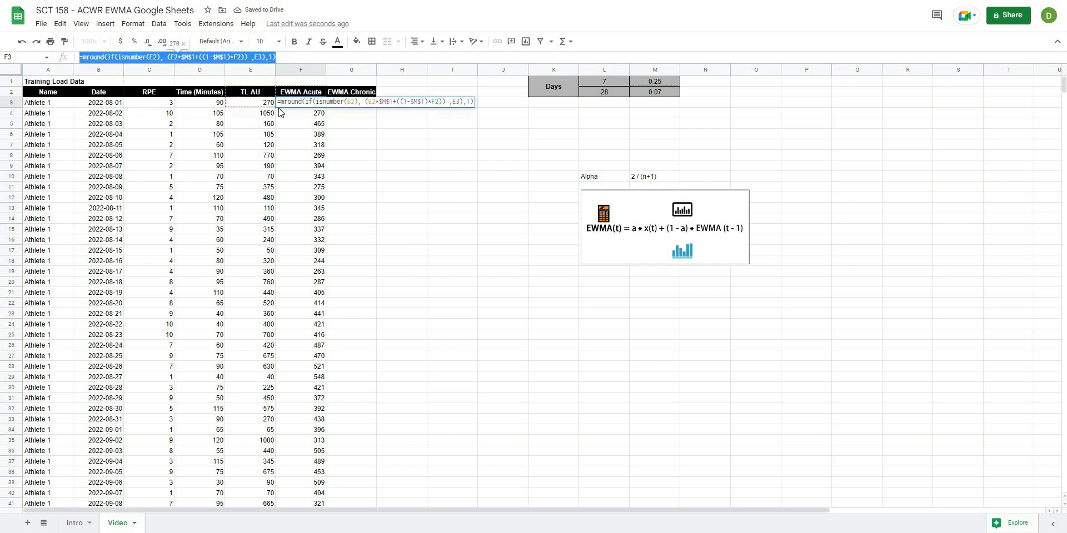
key("Escape")
key("Right")
key("Return")
key("ctrl+v")
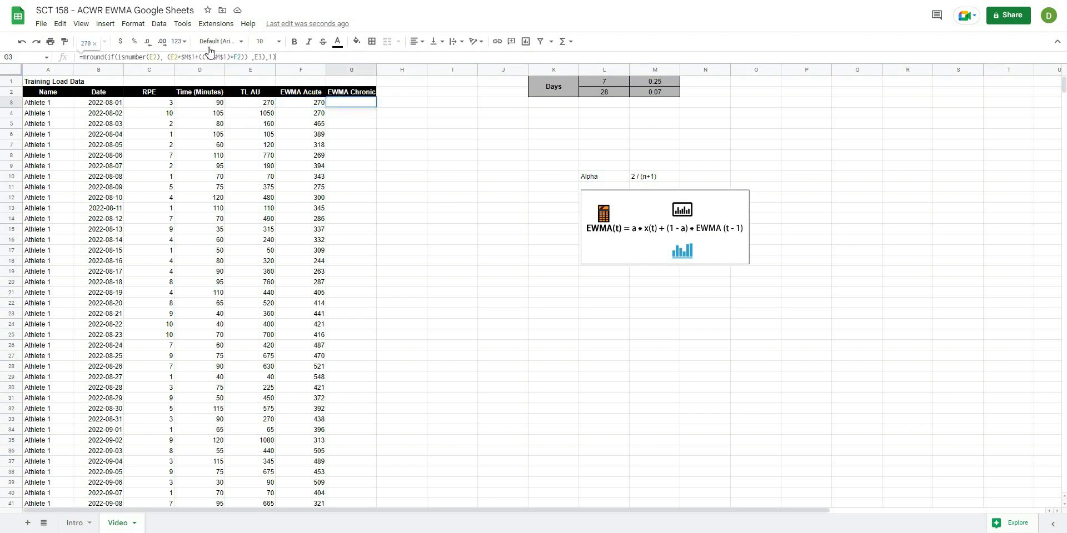
- Change both $M$1 references in the G3 formula to $M$2 so that it uses the 28-day alpha
left_click(196, 58)
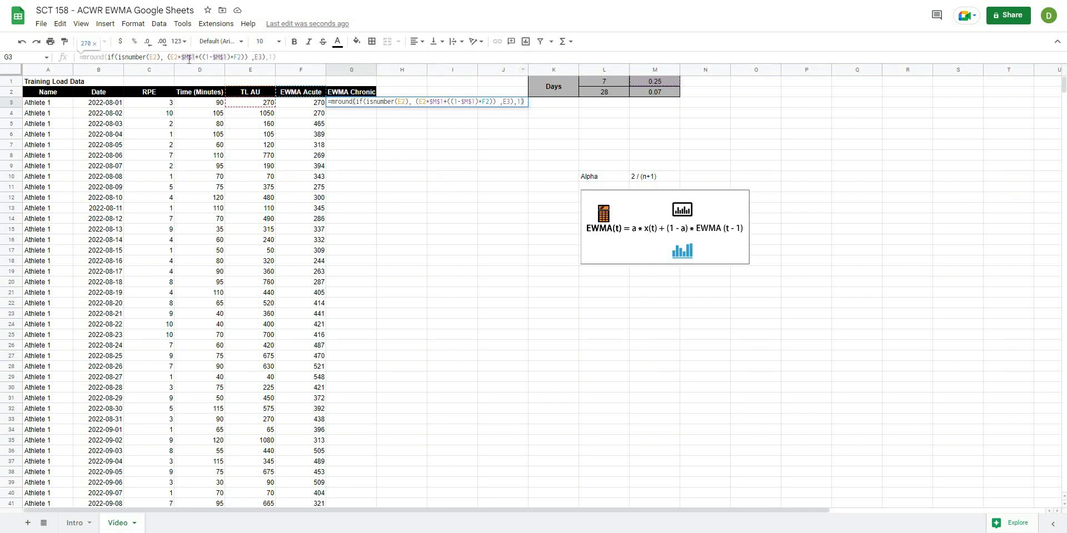
key("BackSpace")
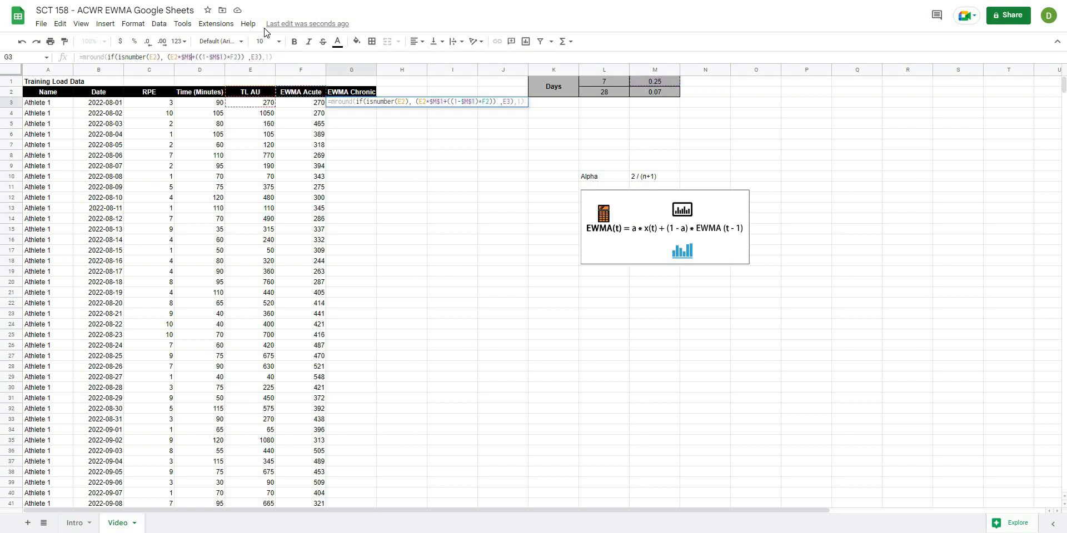
type("2")
key("Right")
key("Right")
key("Right")
key("Right")
key("Right")
key("Right")
key("BackSpace")
type("2")
- Change the F2 reference in the G3 formula to G2, commit it and accept the suggested autofill for the EWMA Chronic column
left_click(240, 56)
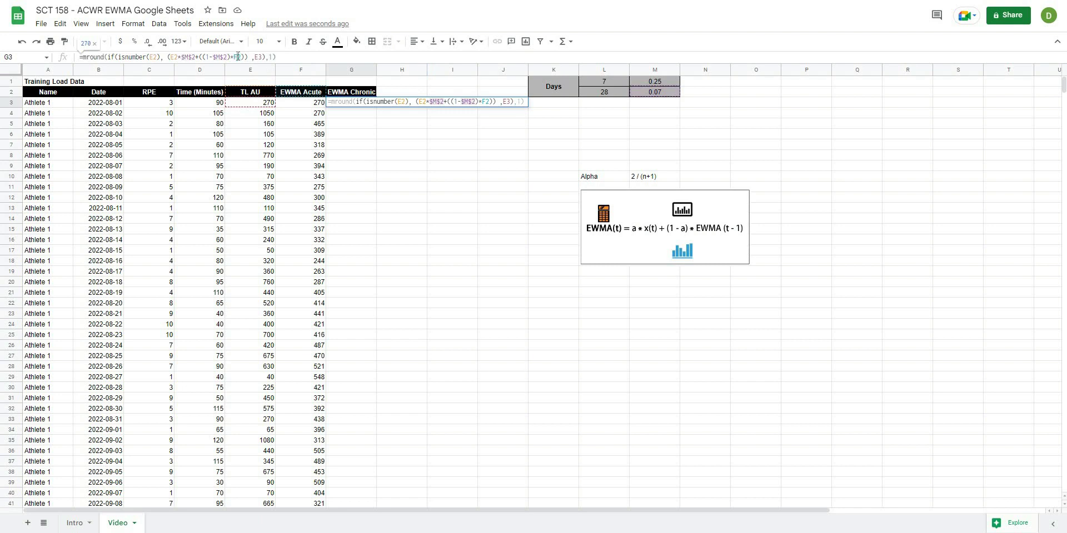
key("BackSpace")
type("F")
key("BackSpace")
type("G")
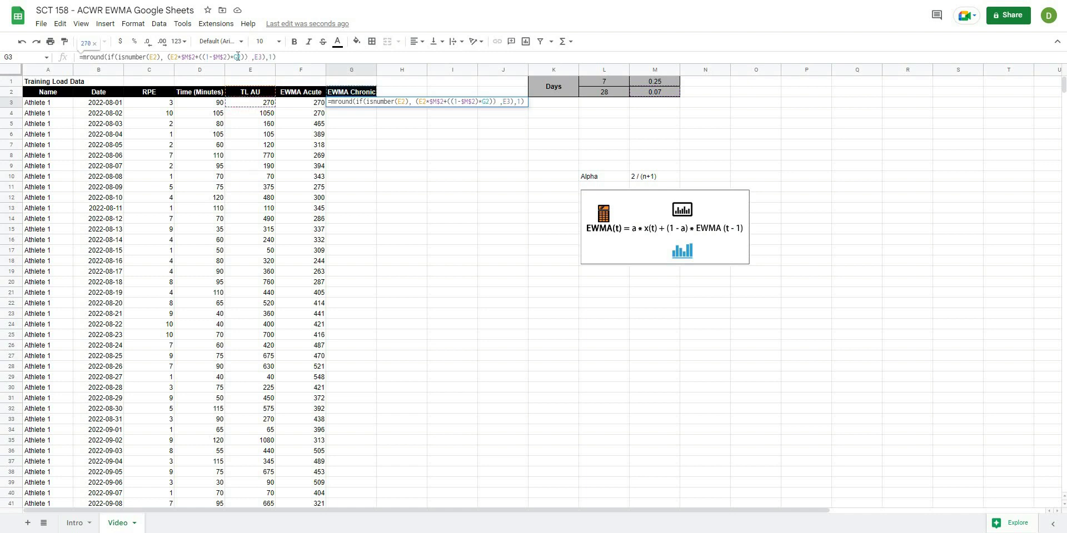
key("Return")
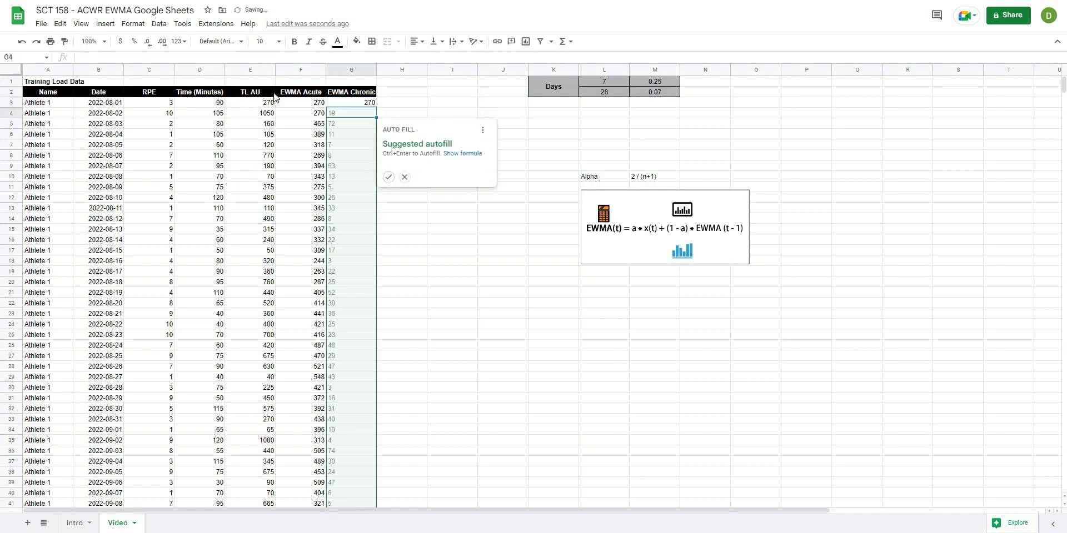
left_click(389, 177)
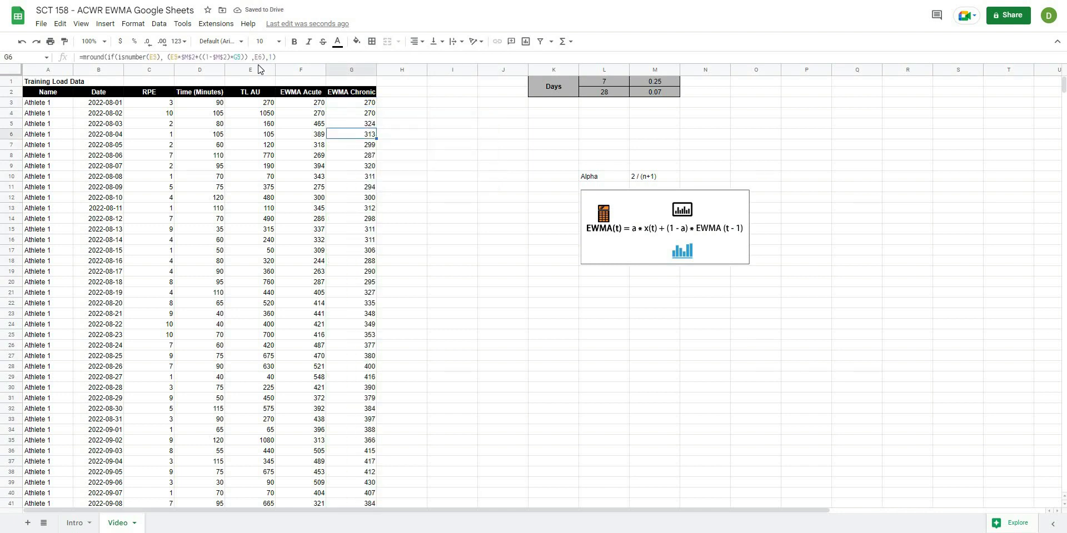
- Compare the EWMA Acute formula in F3 with the EWMA Chronic formula in G3 without changing either
left_click(306, 104)
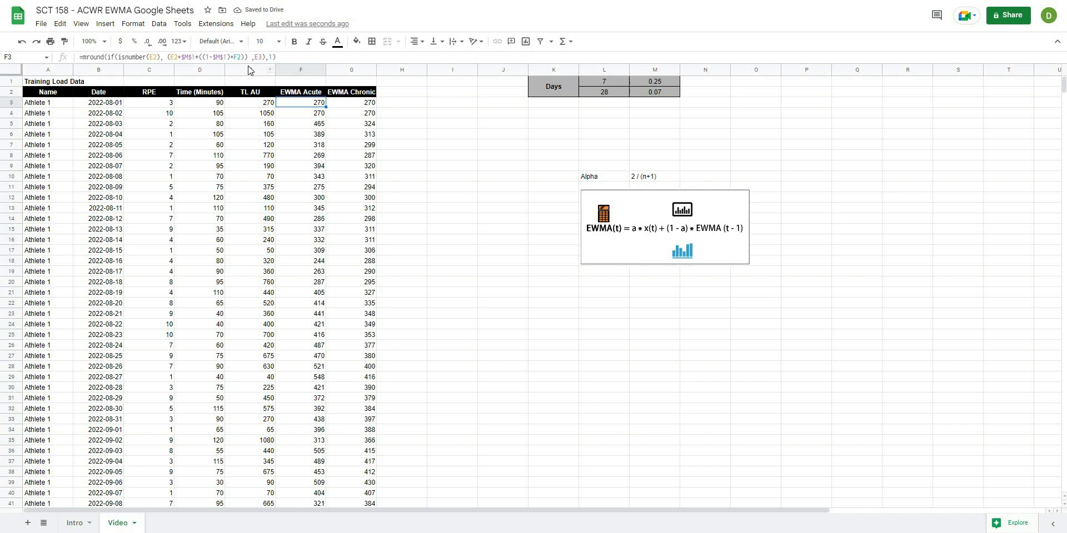
left_click_drag(259, 57, 252, 51)
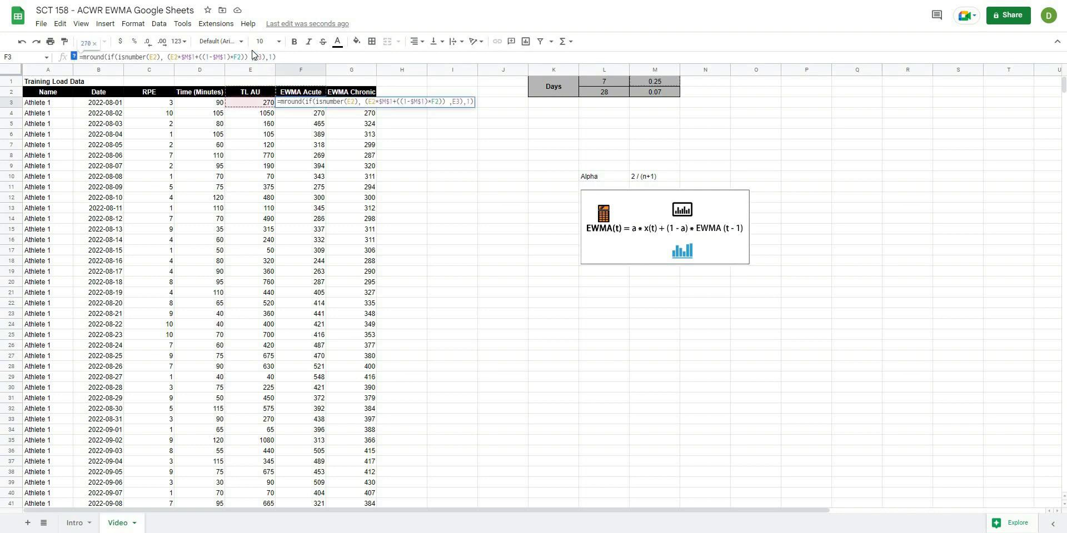
left_click(252, 51)
left_click(370, 106)
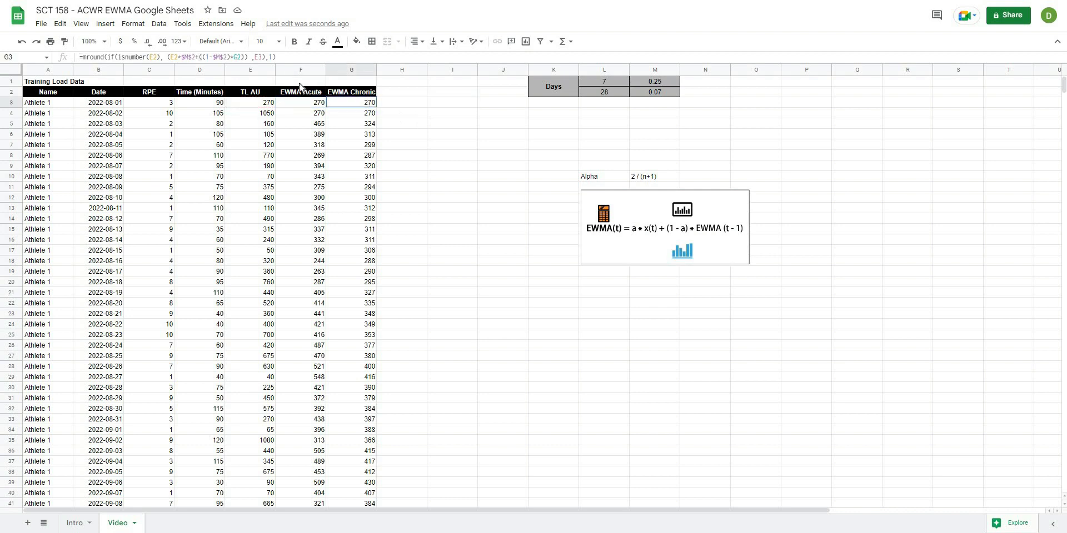
left_click(305, 57)
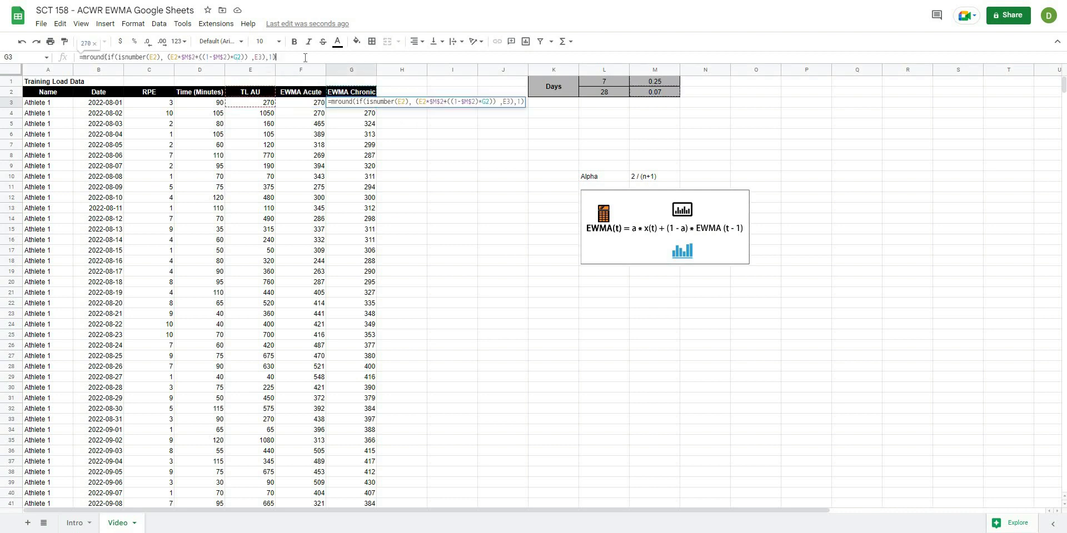
key("Escape")
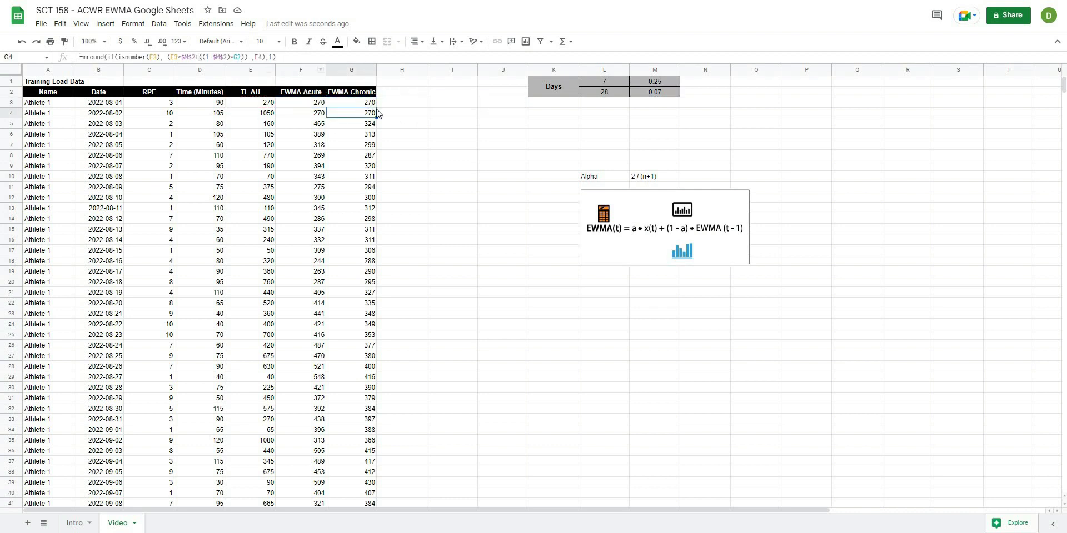
- Copy the EWMA Chronic formula from G3 down through G51 and check the filled cells
left_click_drag(378, 106, 367, 389)
left_click(492, 387)
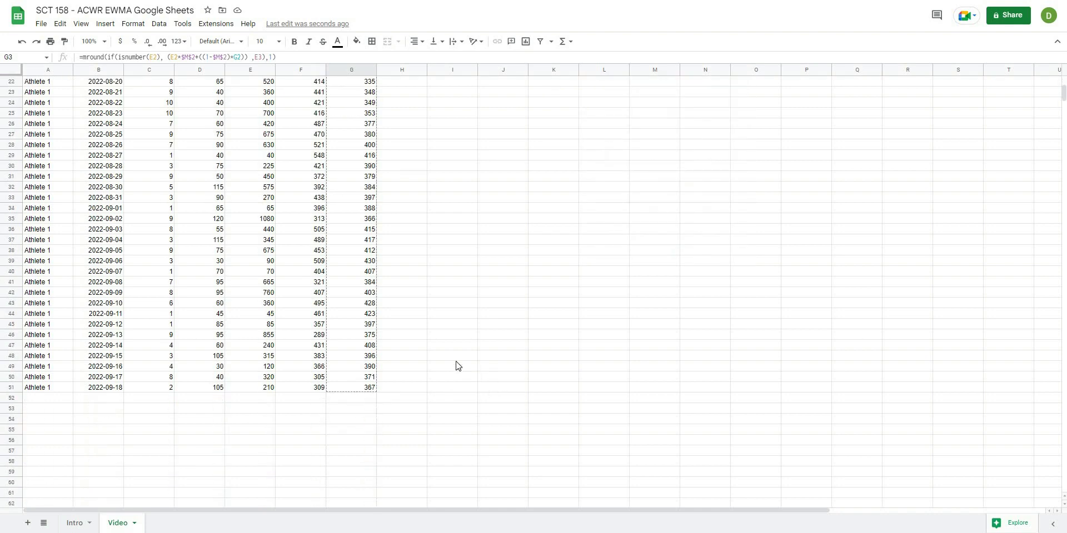
scroll(449, 223, "up", 4)
left_click(353, 104)
scroll(424, 162, "up", 1)
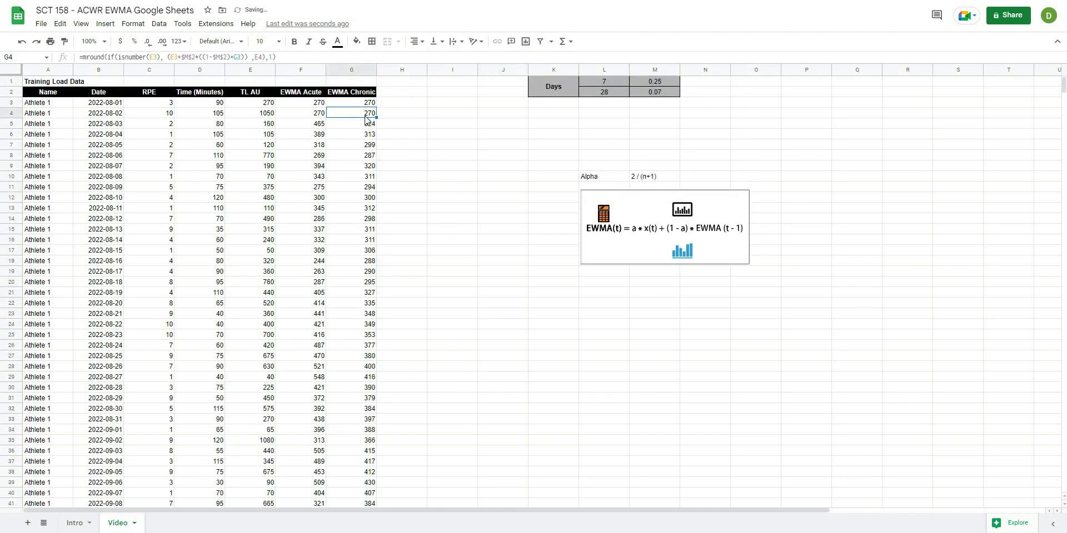
left_click(362, 135)
left_click(356, 224)
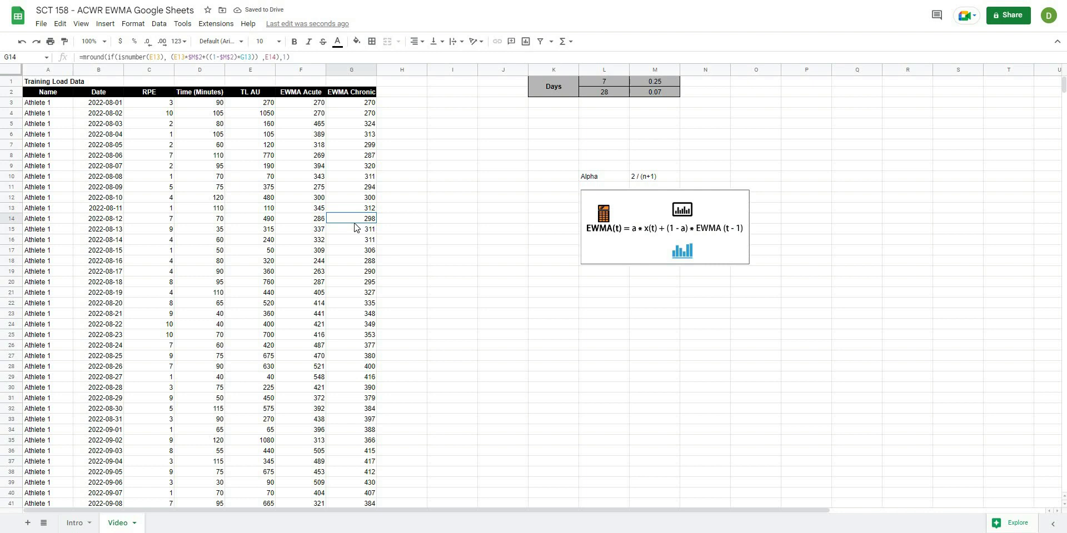
- Fill the ACWR header cell H2 with black to match the other column headers
left_click(434, 180)
left_click(397, 91)
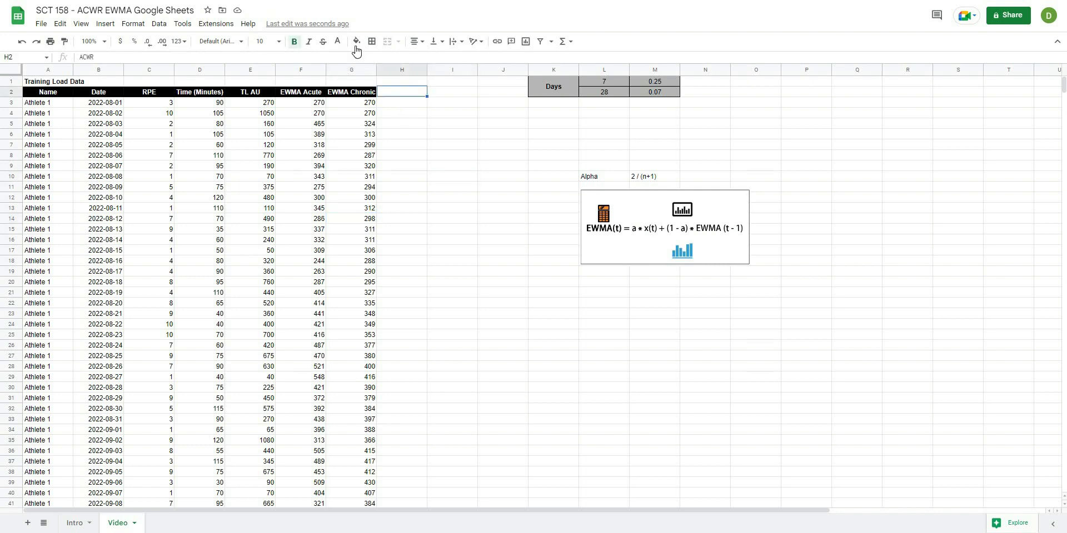
left_click(356, 41)
left_click(360, 71)
left_click(452, 145)
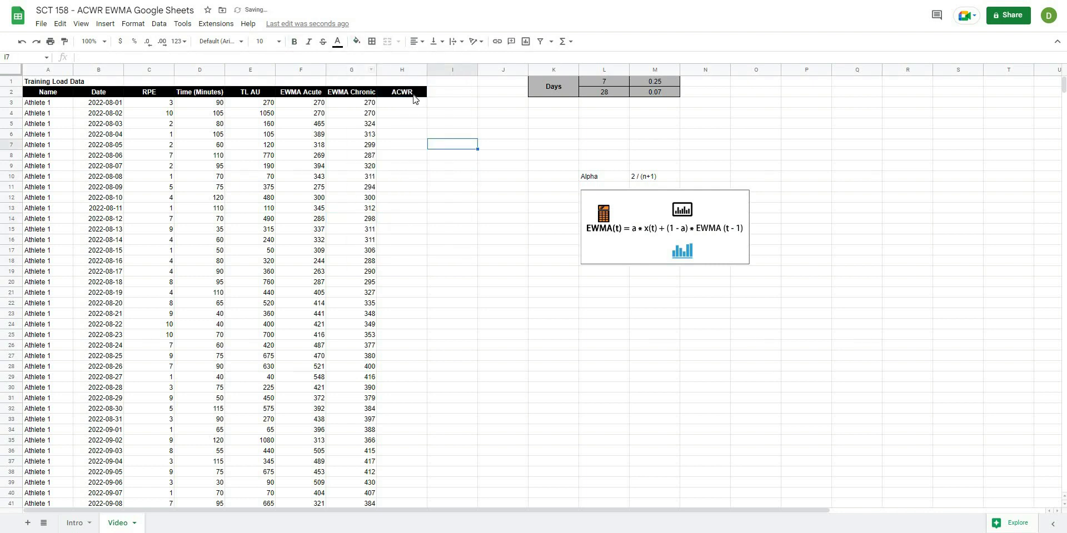
- Start an array formula in H3 under ACWR with an IF test on the length of E3:E
left_click(414, 96)
left_click(414, 102)
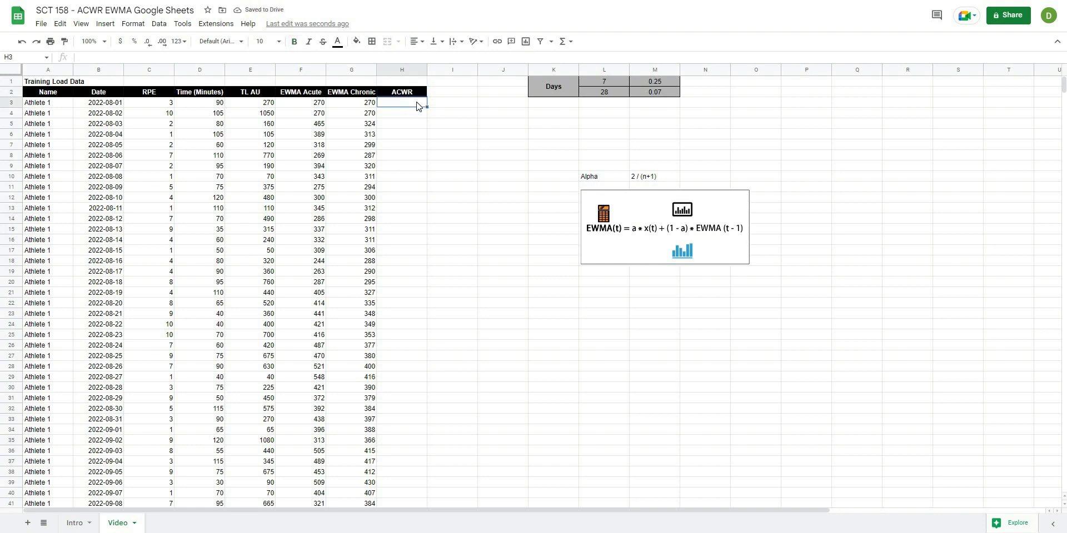
left_click(323, 107)
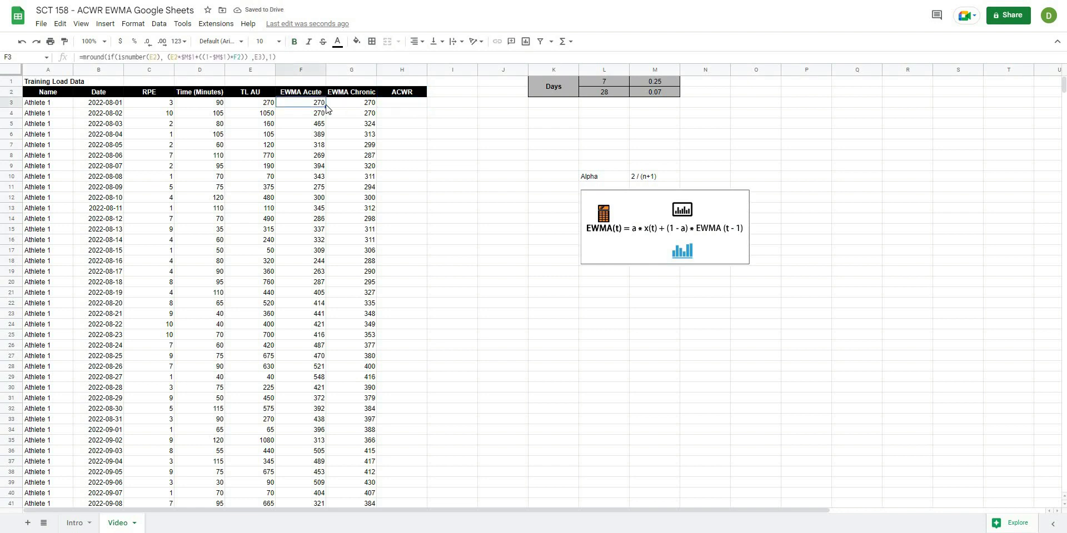
left_click(360, 106)
left_click(399, 106)
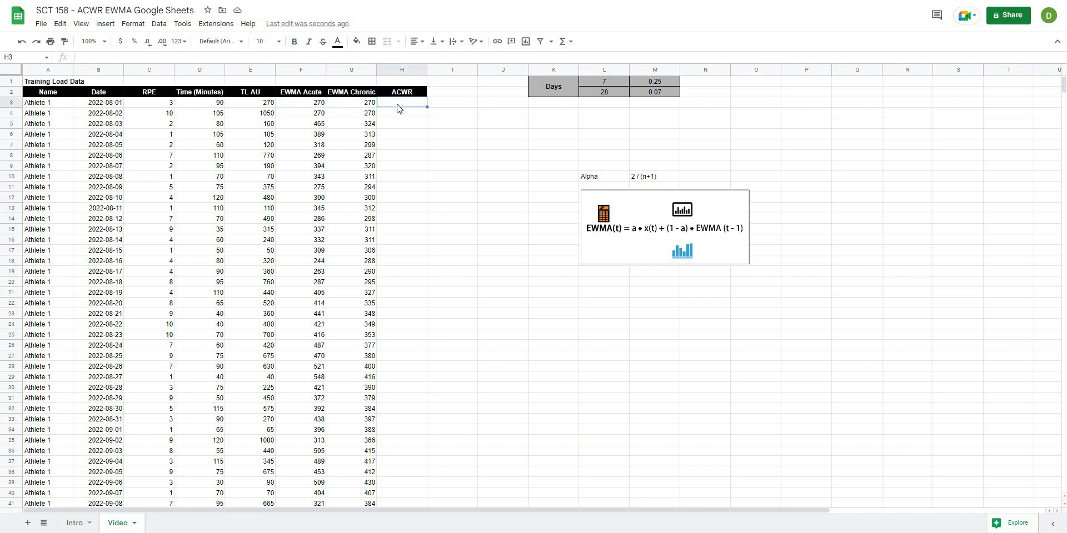
type("=")
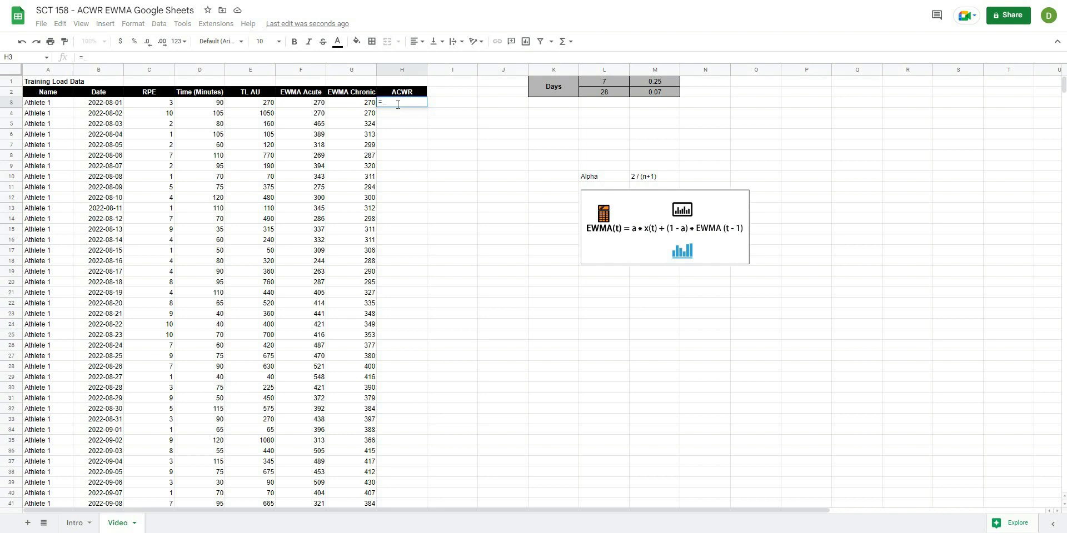
type("arrayfo")
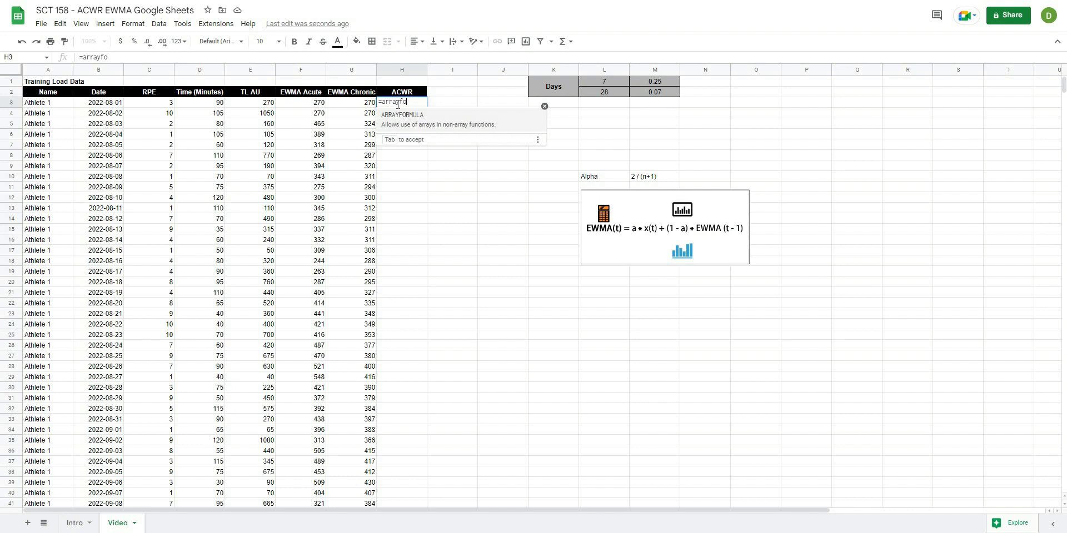
type("rmula(")
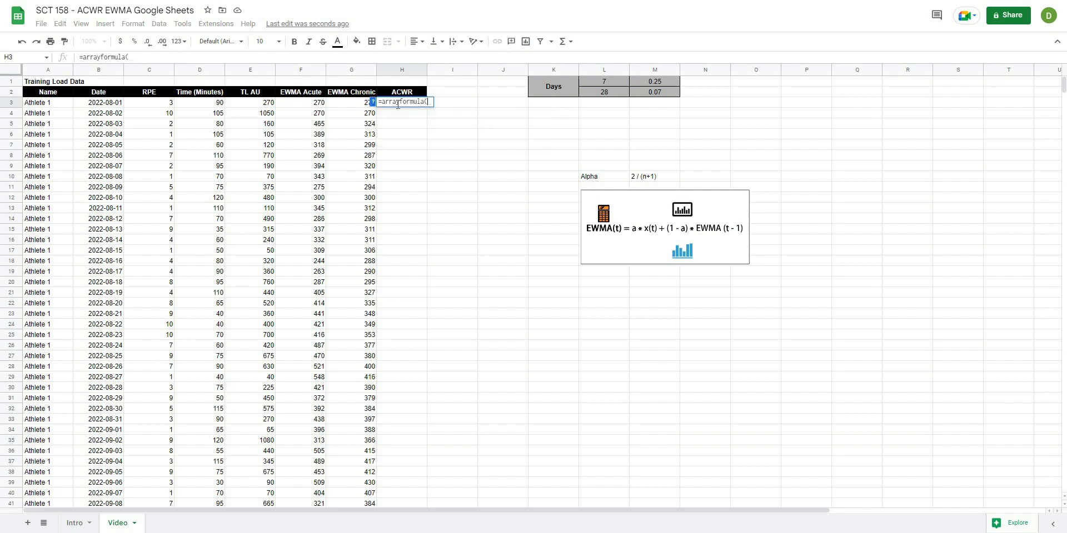
type("if(len")
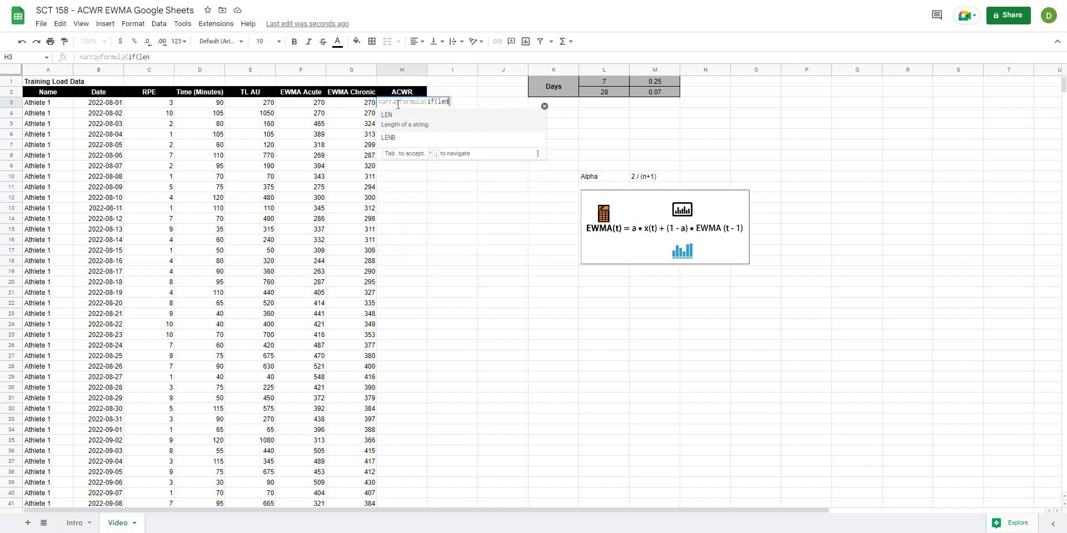
type("(")
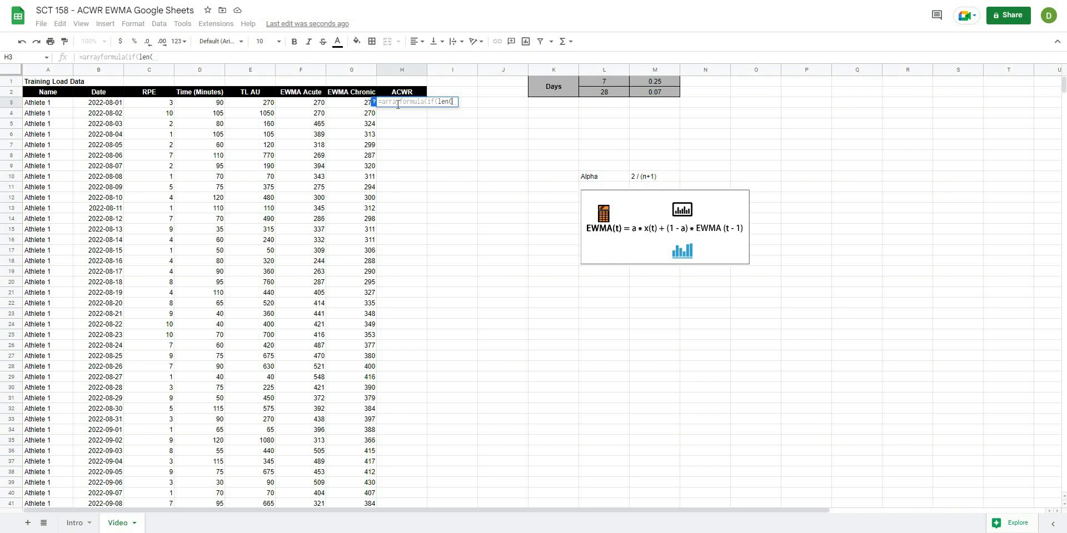
type("e3:e)")
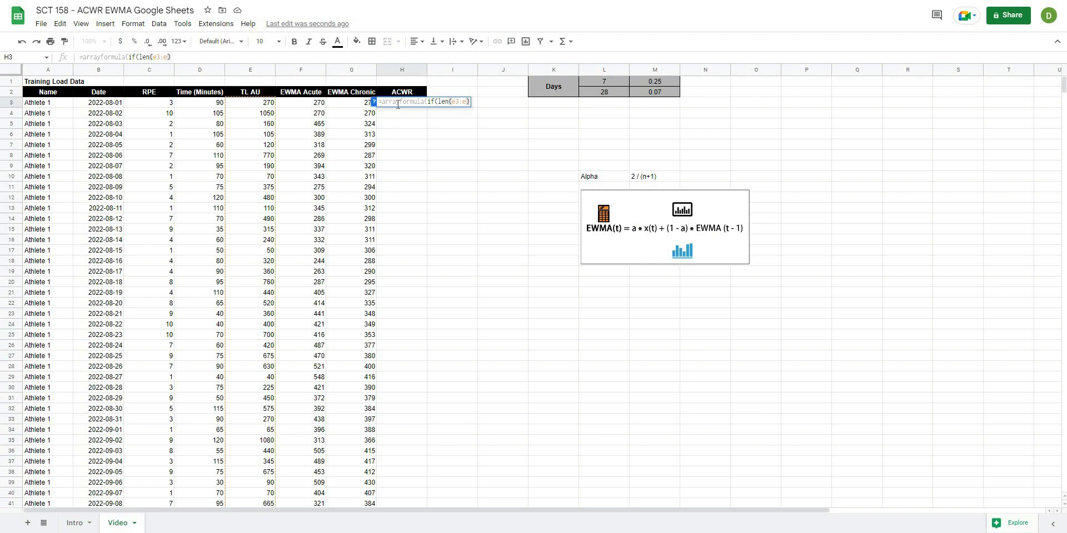
- Complete the H3 formula with mround(F3:F/G3:G,0.01) and an empty-text fallback, commit it and check the filled ACWR column
type(", mround(")
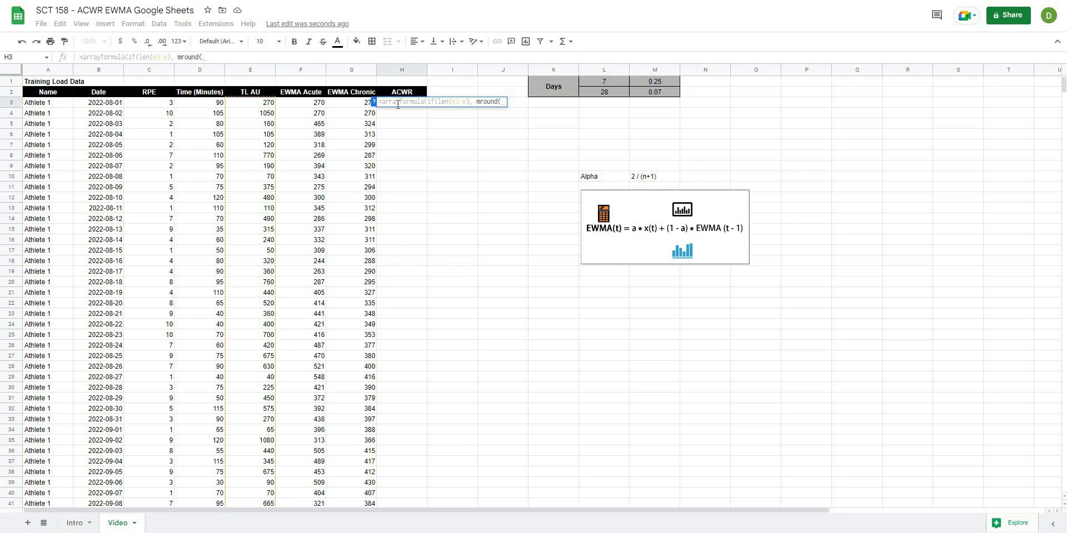
type("f3:f")
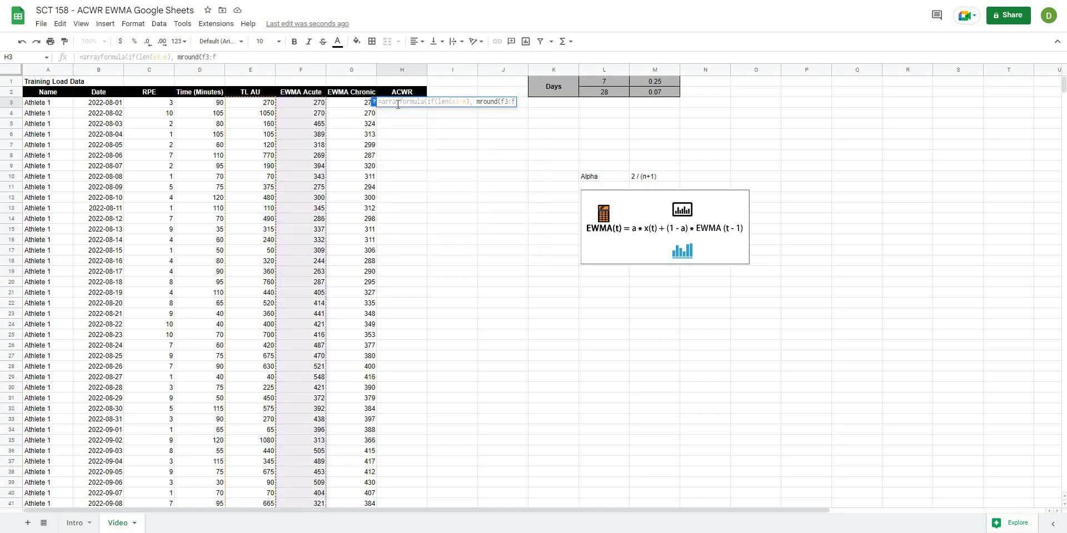
type("/")
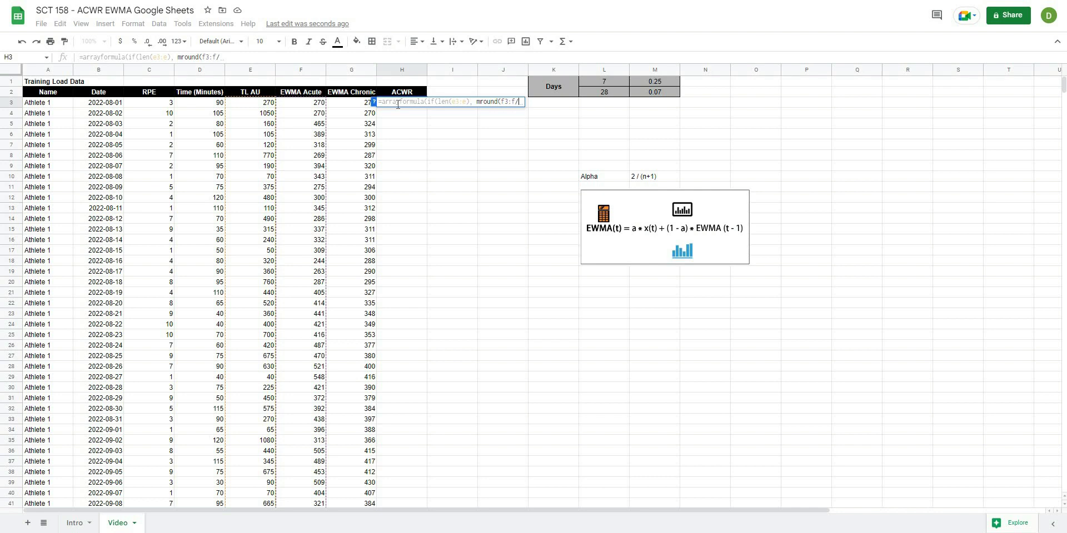
type("G")
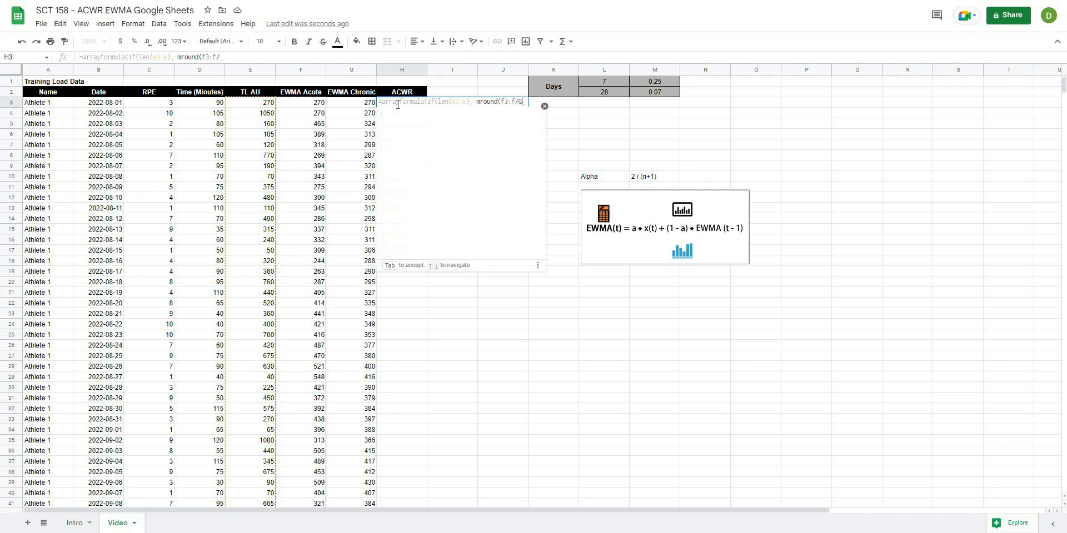
type("3:g)")
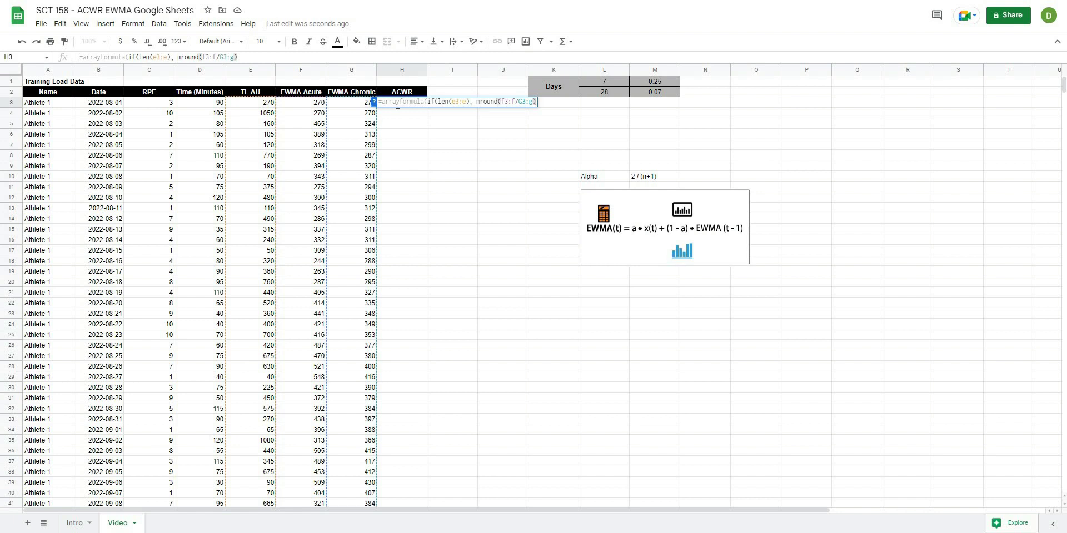
key("BackSpace")
type(",")
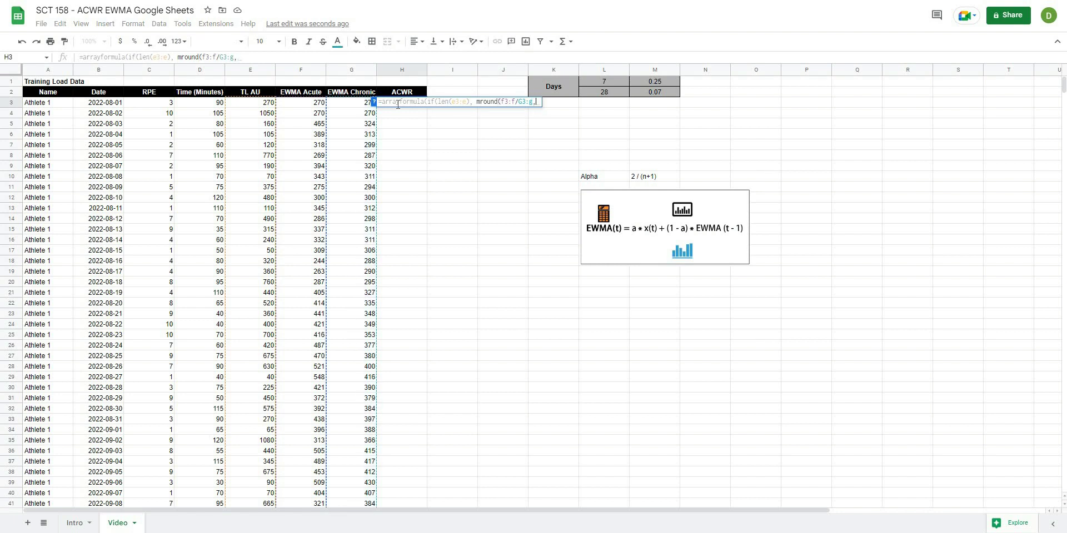
type("0.0")
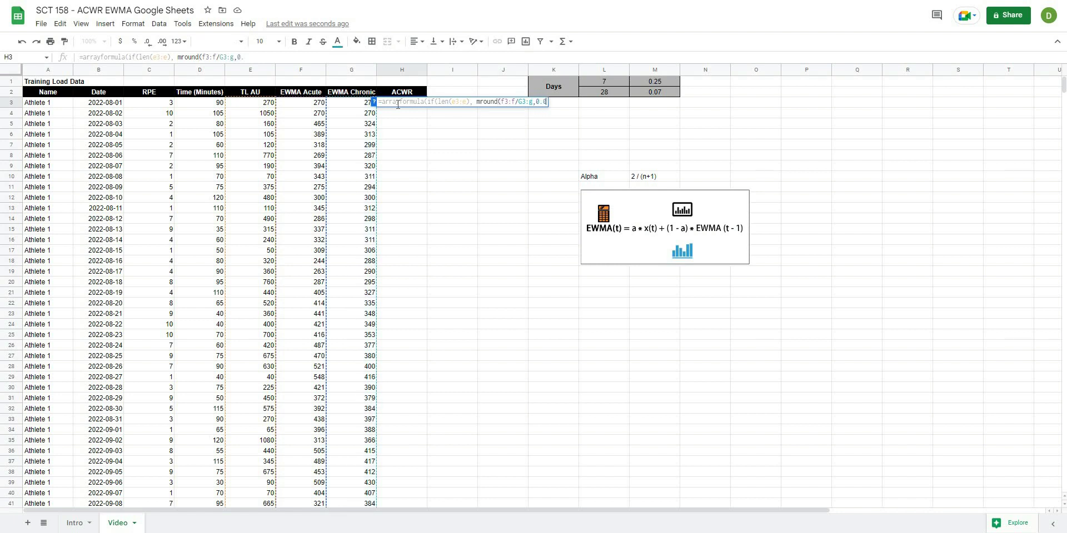
type("1),")
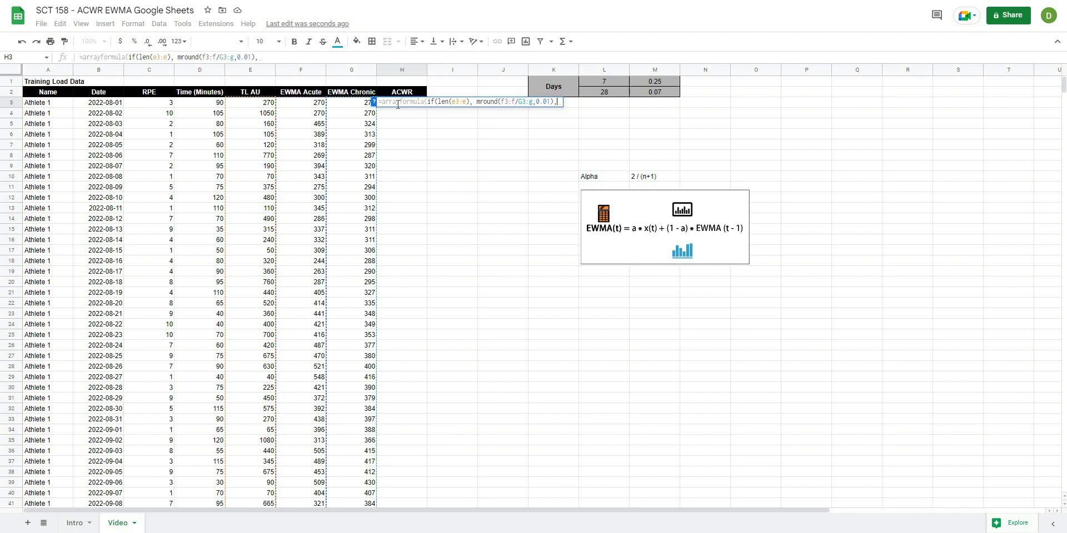
type("\"\"")
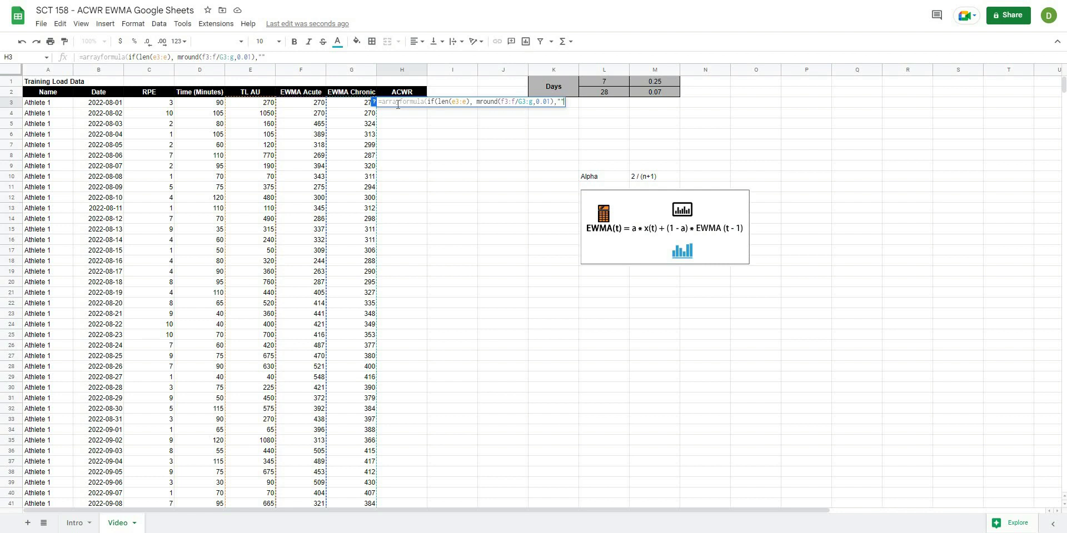
type("))")
key("Return")
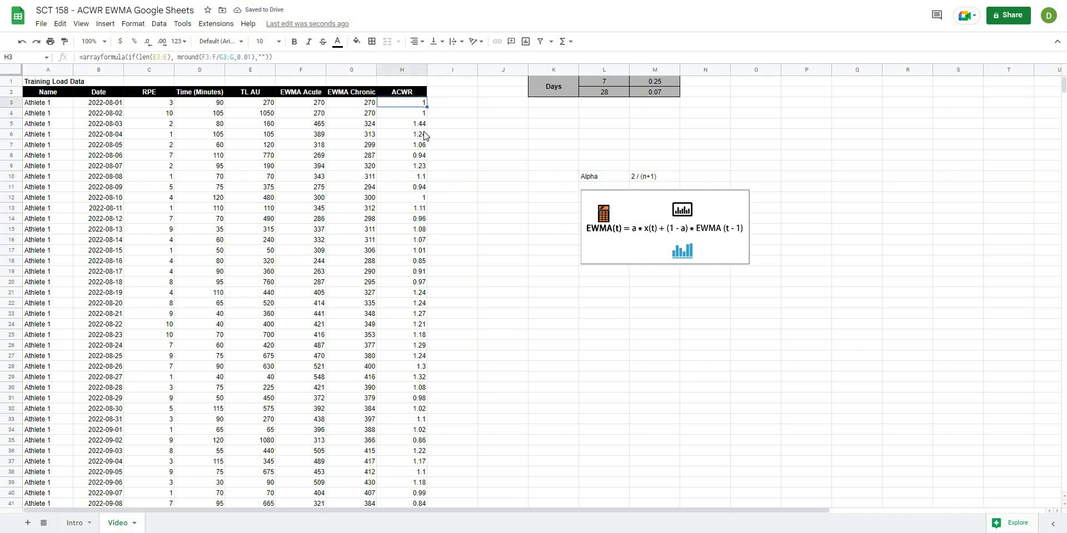
scroll(556, 194, "down", 5)
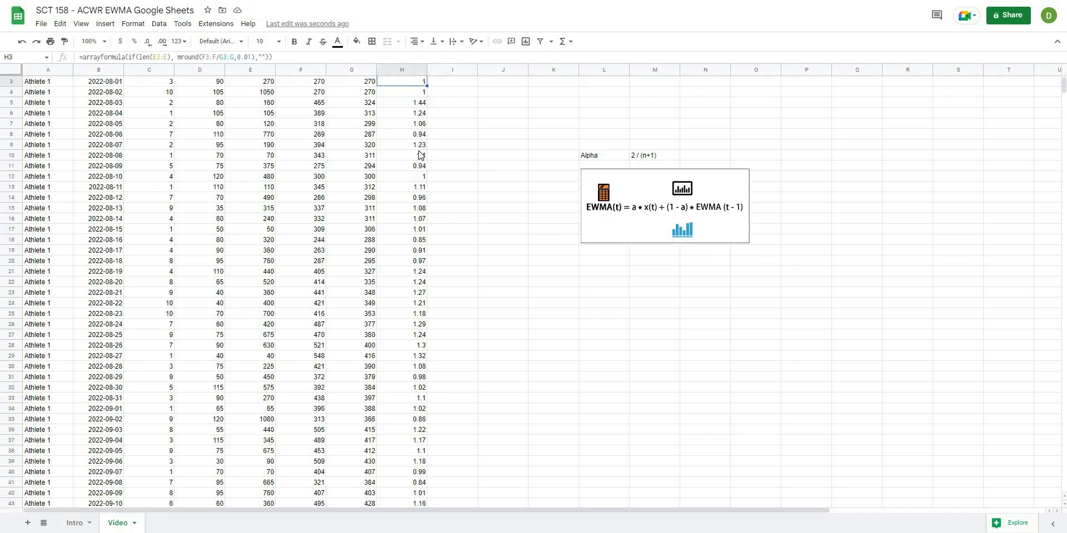
- Move the EWMA equation image and the Alpha note in L10:M10 across to columns P and Q, with the note in P10:Q10
left_click(576, 209)
scroll(638, 246, "up", 5)
left_click_drag(636, 221, 863, 220)
left_click(604, 197)
left_click_drag(605, 165, 894, 174)
left_click(911, 167)
- Fill the Low and High header cells I2:J2 with black to match the other column headers
left_click_drag(453, 91, 503, 91)
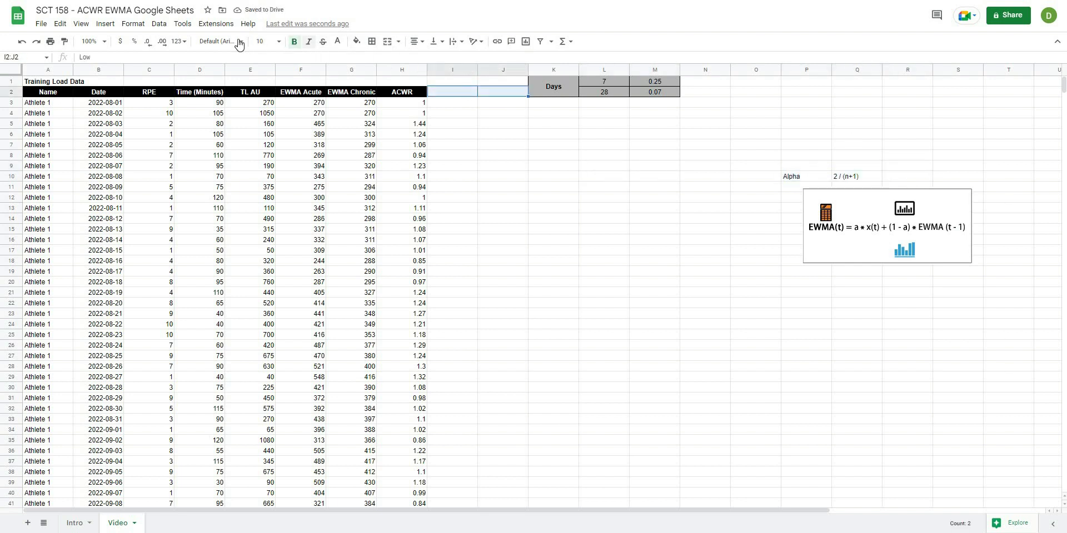
left_click(356, 42)
left_click(361, 71)
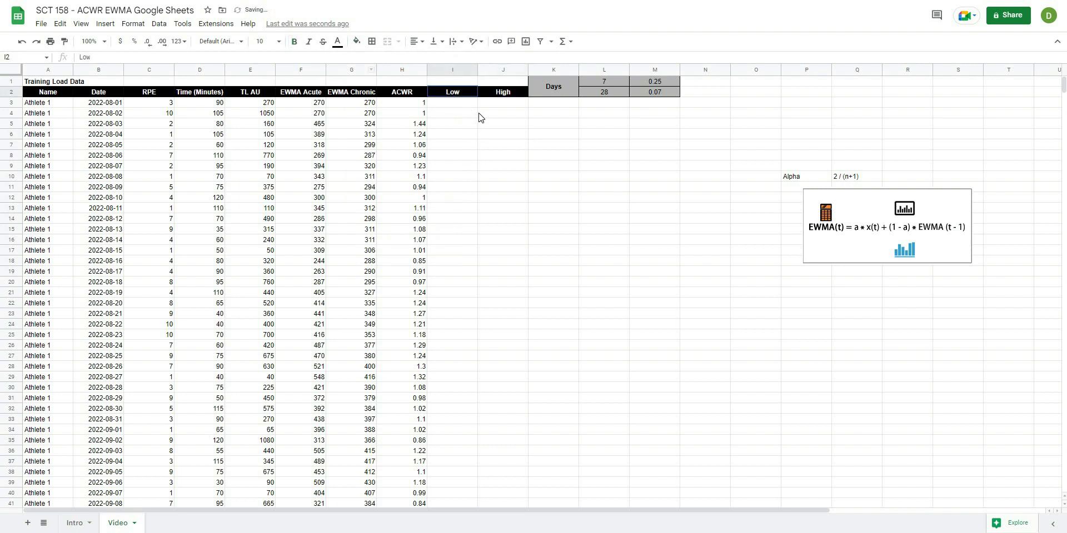
- Enter the thresholds 0.8 in I1 above Low and 1.3 in J1 above High
left_click(472, 113)
left_click(468, 81)
type("0.8")
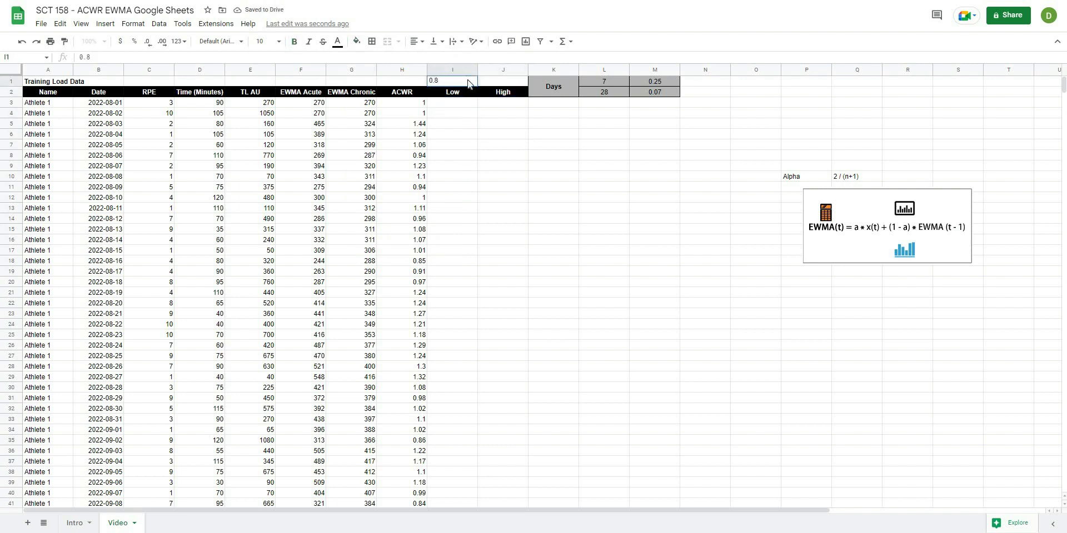
key("Tab")
type("1")
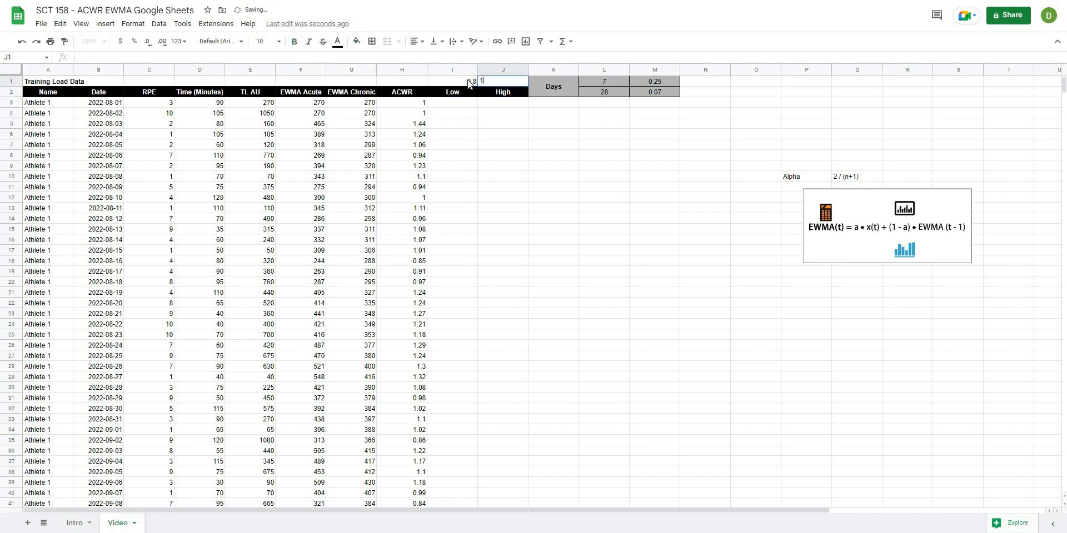
type(".3")
key("Return")
left_click(481, 239)
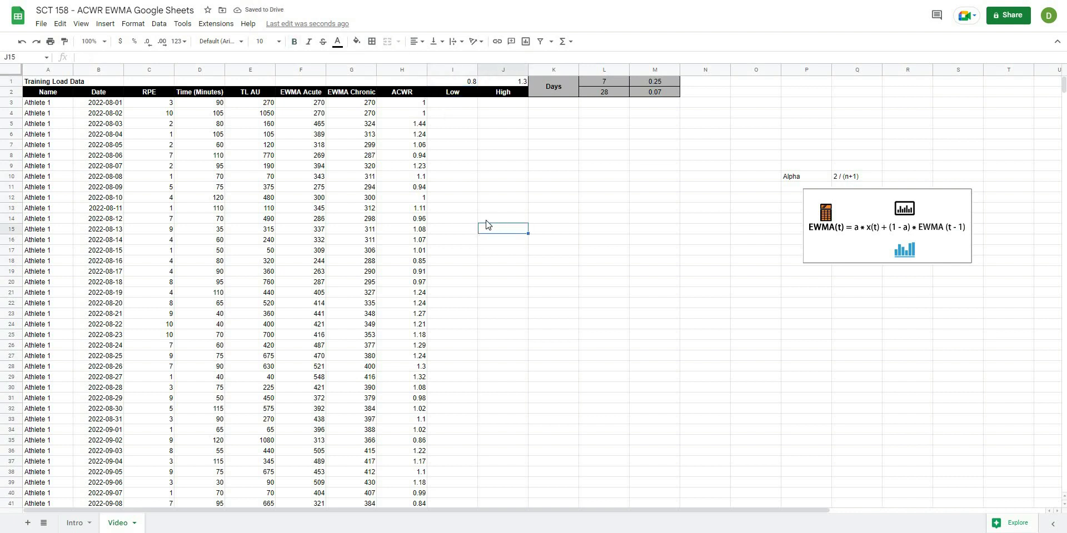
left_click(626, 161)
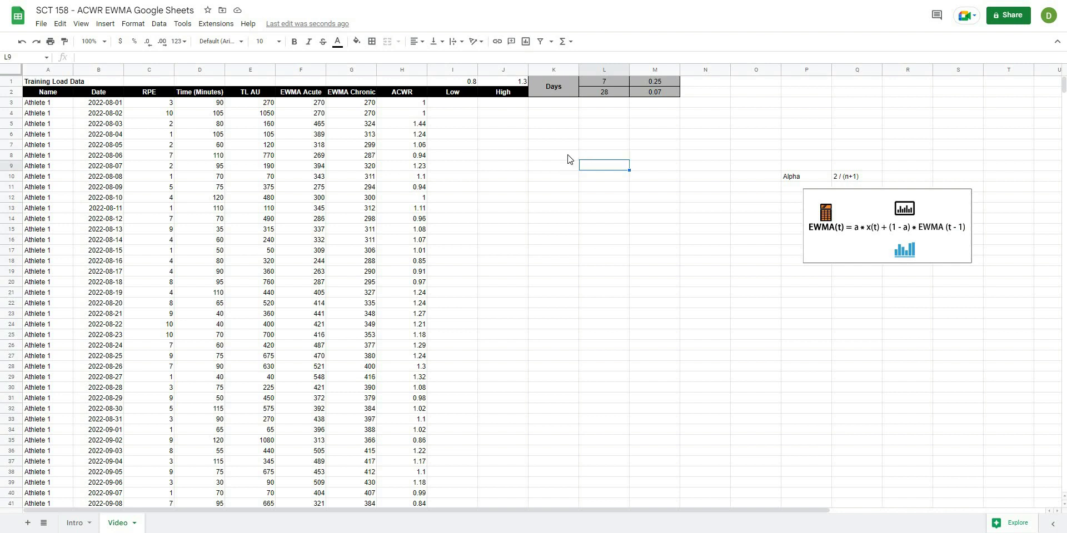
key("Up")
key("Left")
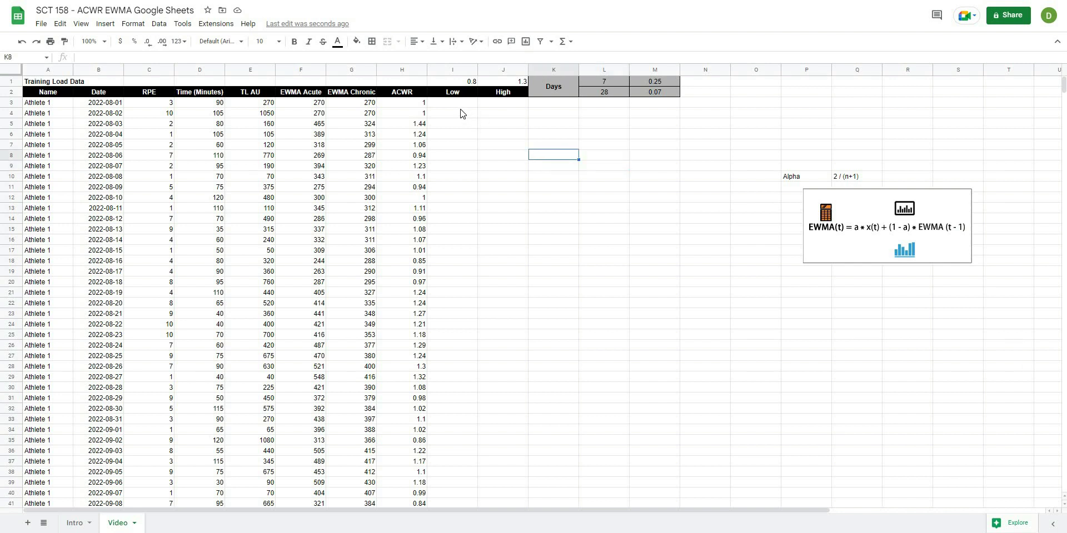
left_click(457, 106)
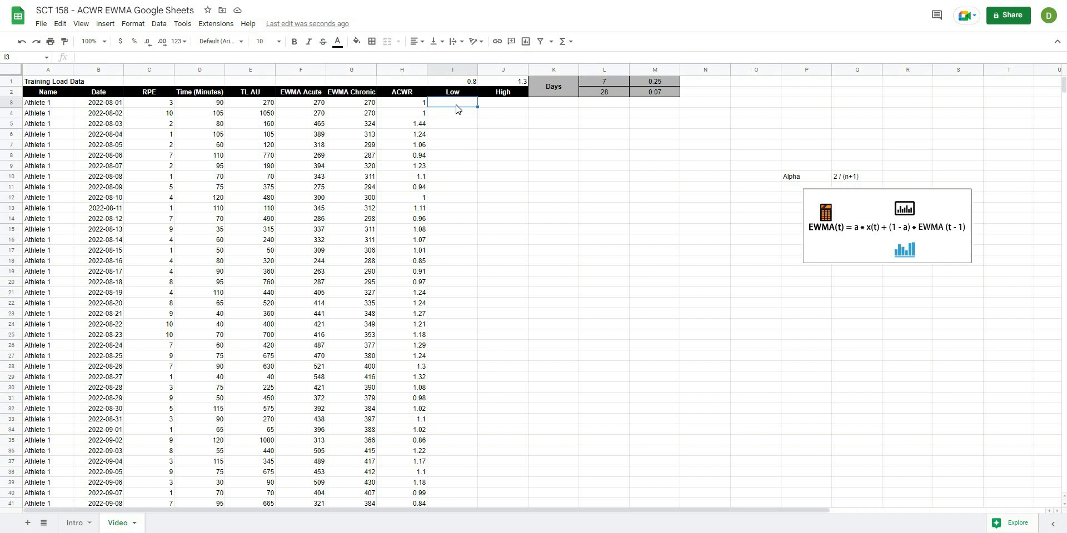
left_click(604, 189)
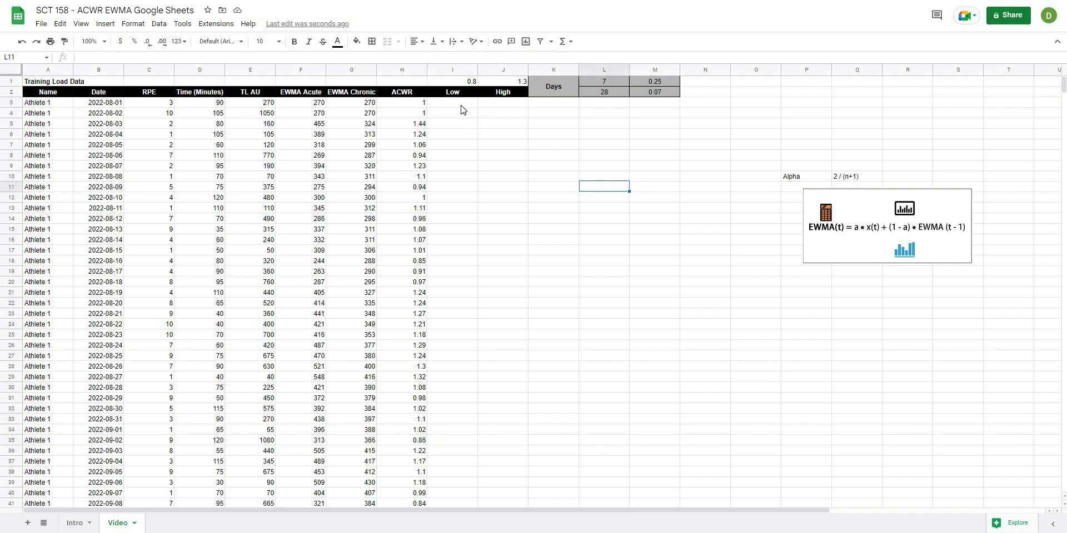
- Enter =arrayformula(if(len(h3:h), 0.8, "")) in I3 to fill the Low column beside the ACWR values
left_click(460, 106)
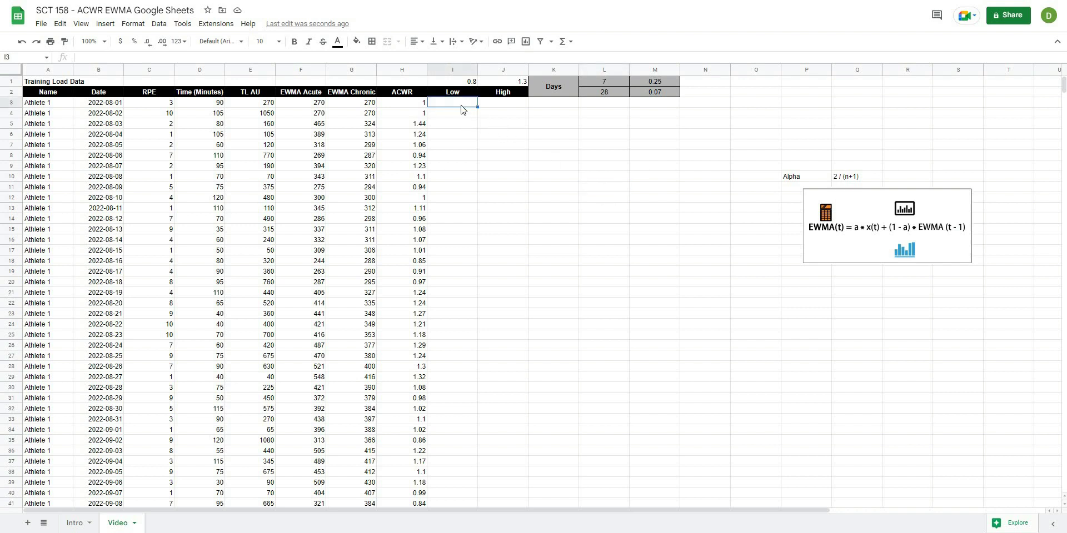
type("=arra")
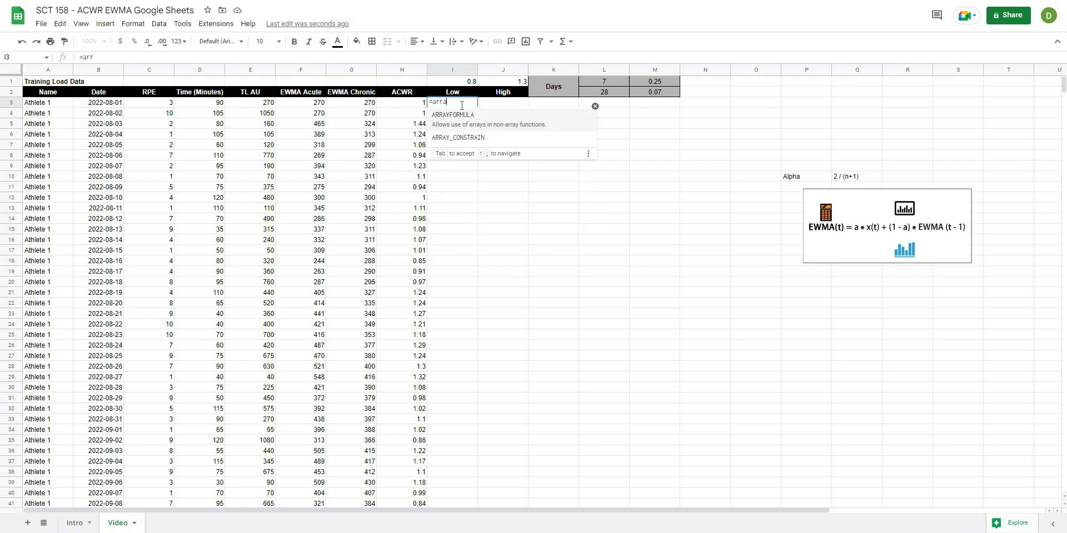
type("yformula(")
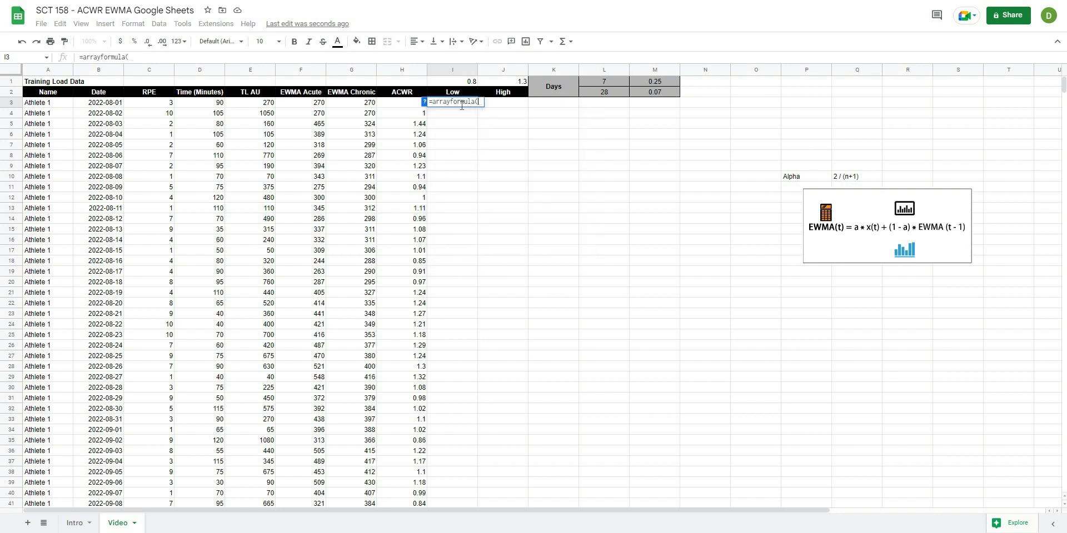
type("if(len")
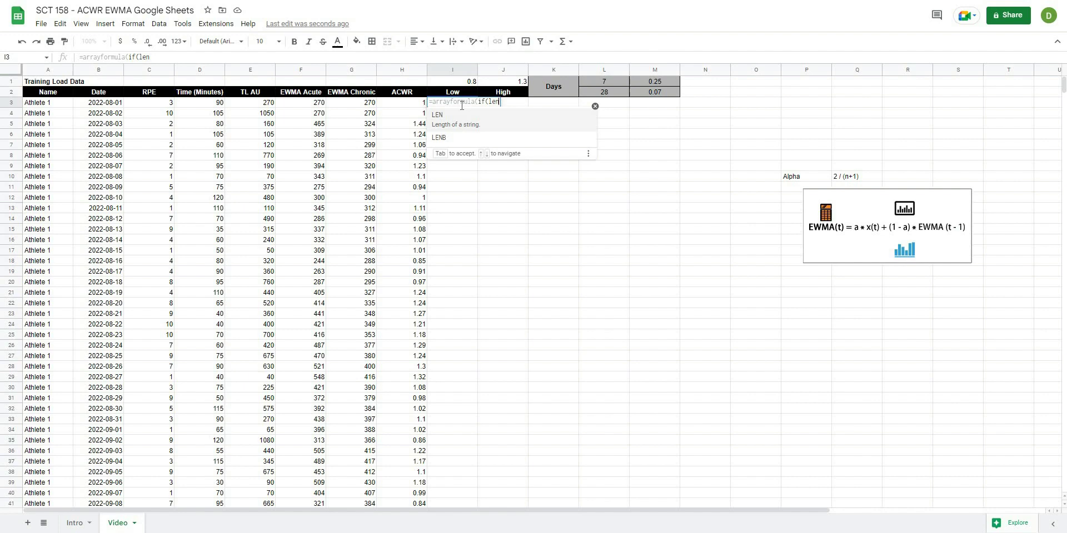
type("(3e")
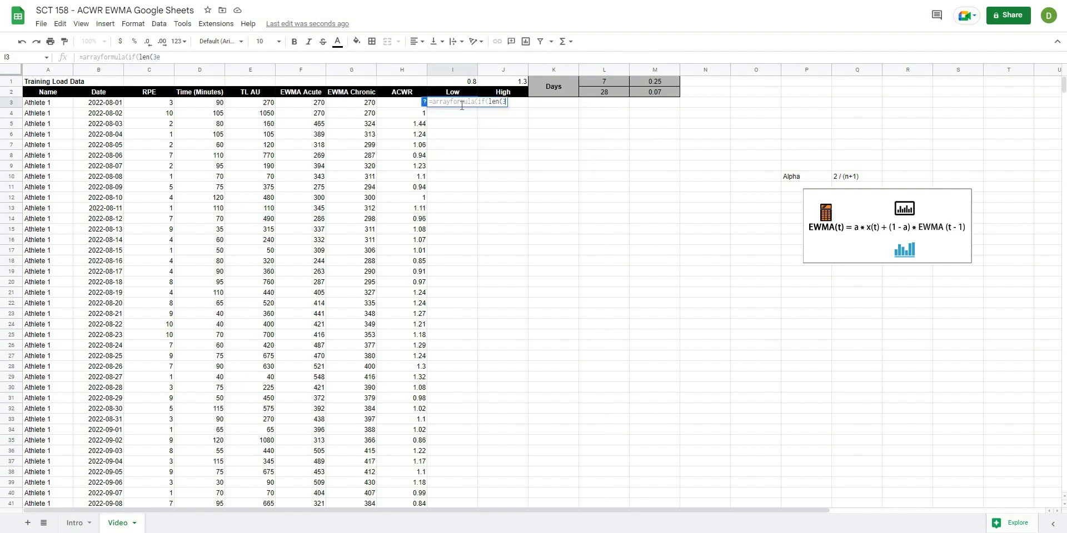
key("BackSpace")
key("BackSpace")
type("h3:h")
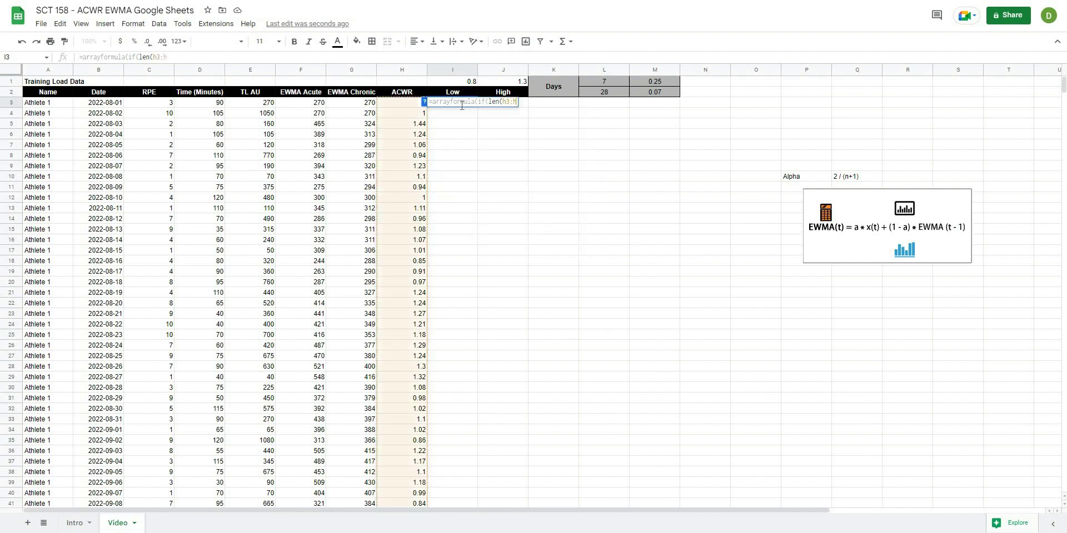
type(")")
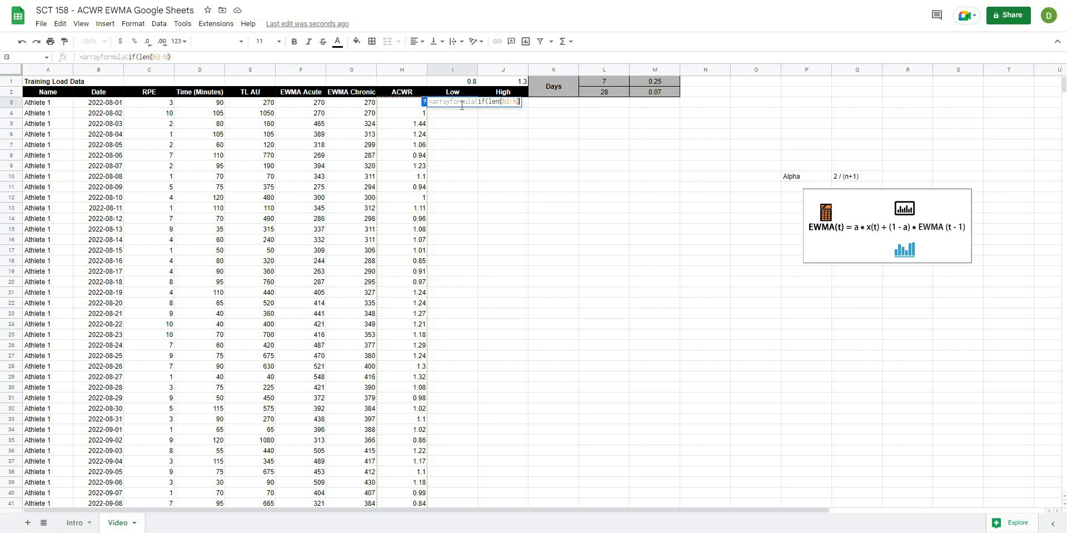
type(", 0.8, \"\"))")
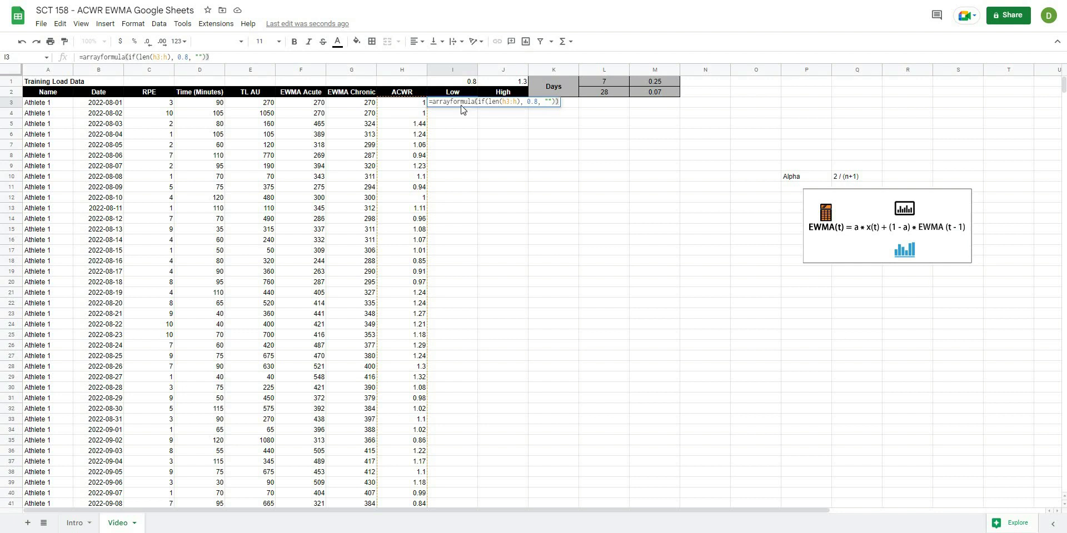
key("Return")
- Edit the I3 formula to return cell I1 instead of the typed 0.8, and lock the ACWR range as $H$3:$H
left_click(463, 106)
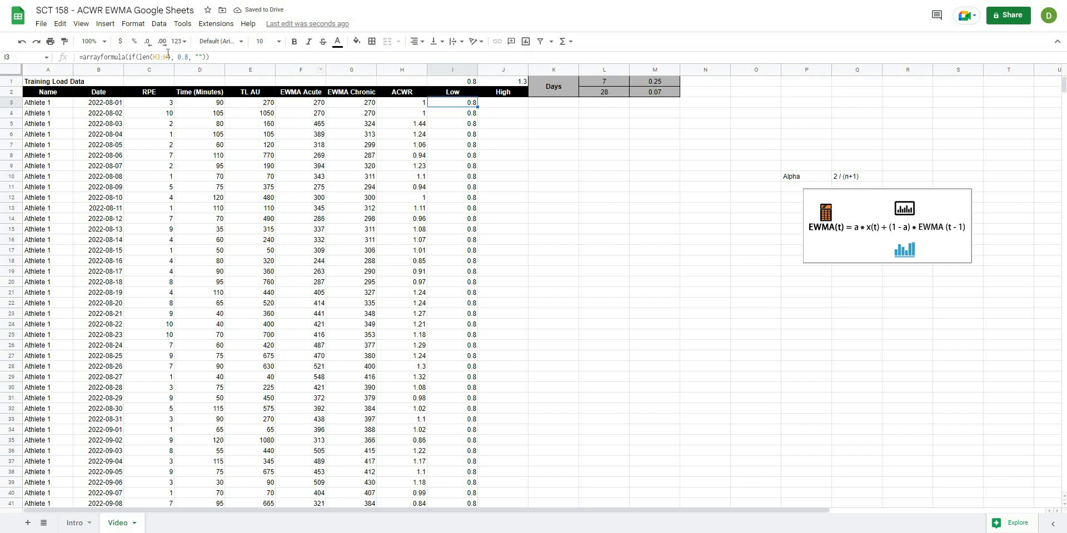
left_click_drag(189, 56, 172, 56)
key("BackSpace")
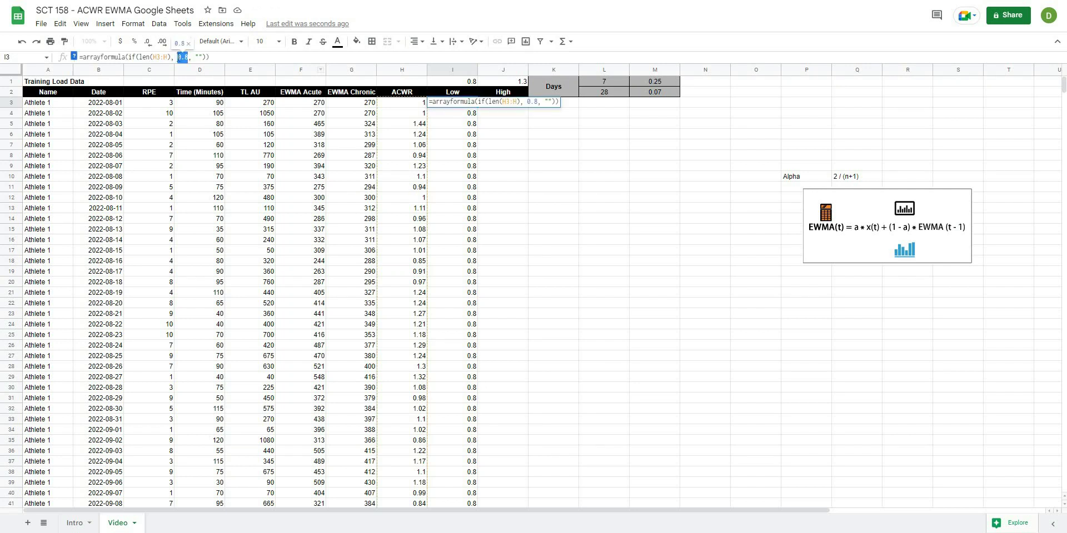
left_click(465, 81)
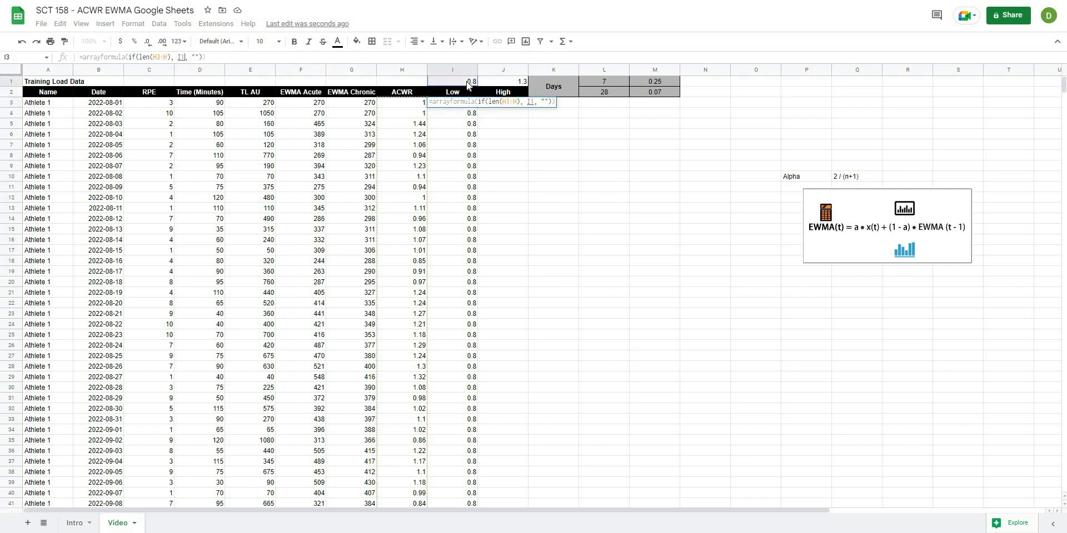
left_click(158, 56)
key("F4")
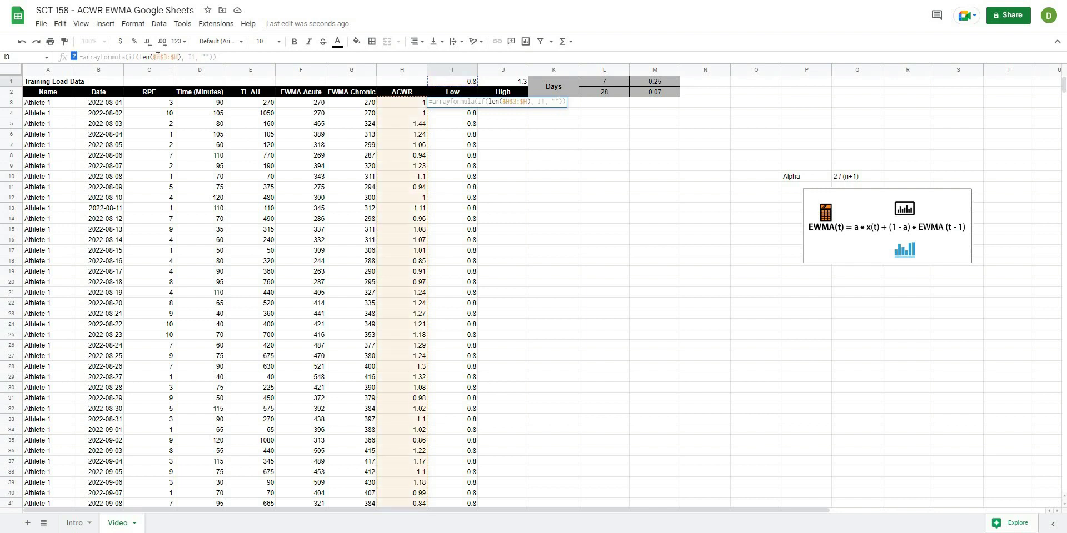
key("Return")
- Copy the I3 Low formula into J3 so the High column fills from J1
left_click(473, 105)
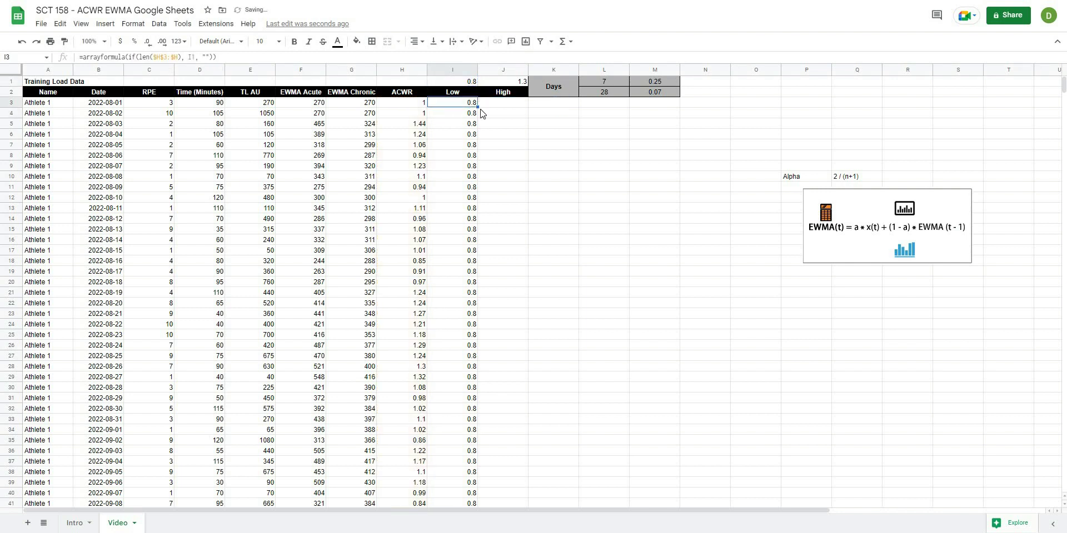
key("ctrl+c")
key("Right")
key("ctrl+v")
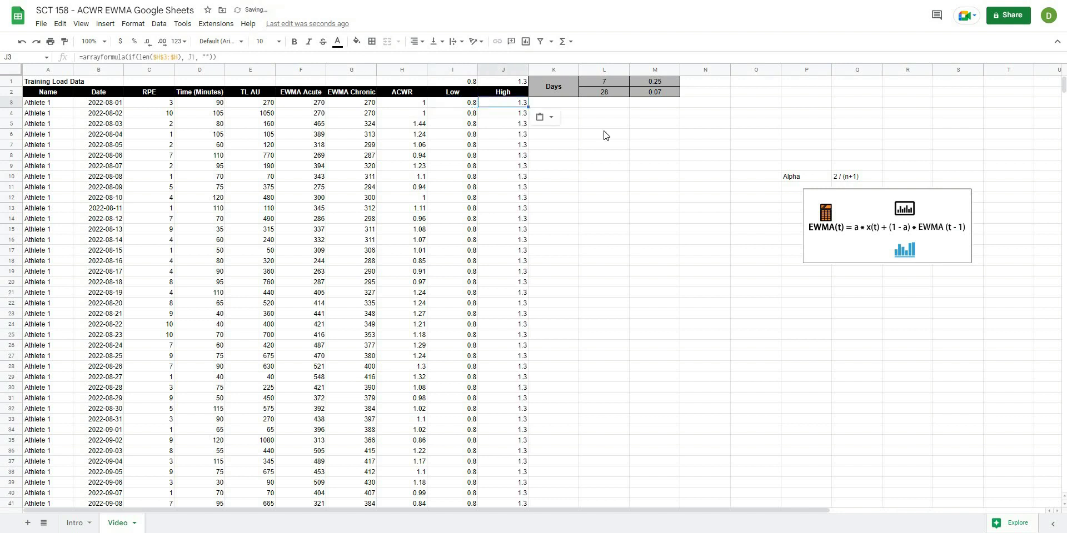
key("Return")
left_click(661, 156)
left_click(790, 110)
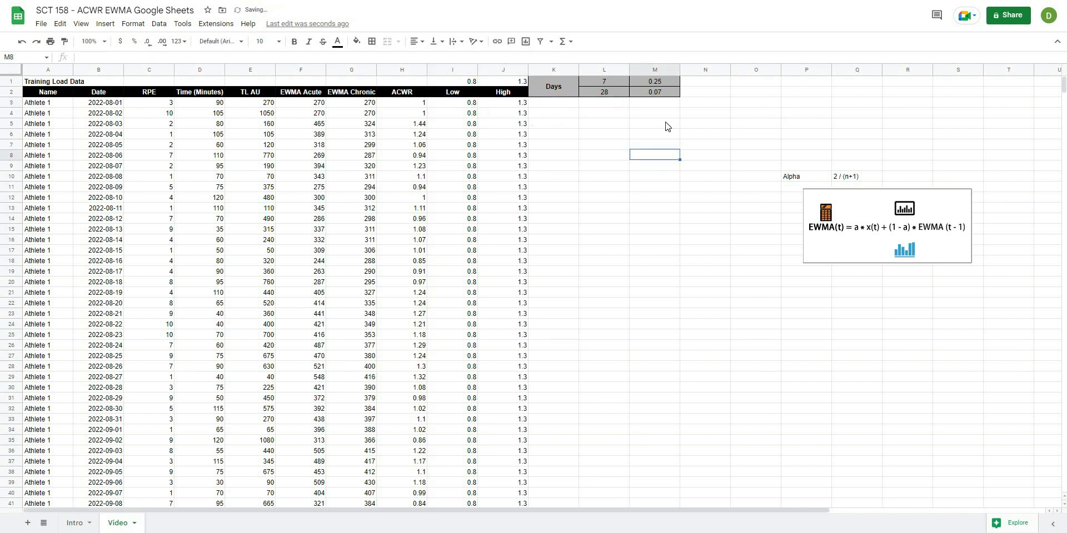
left_click(629, 124)
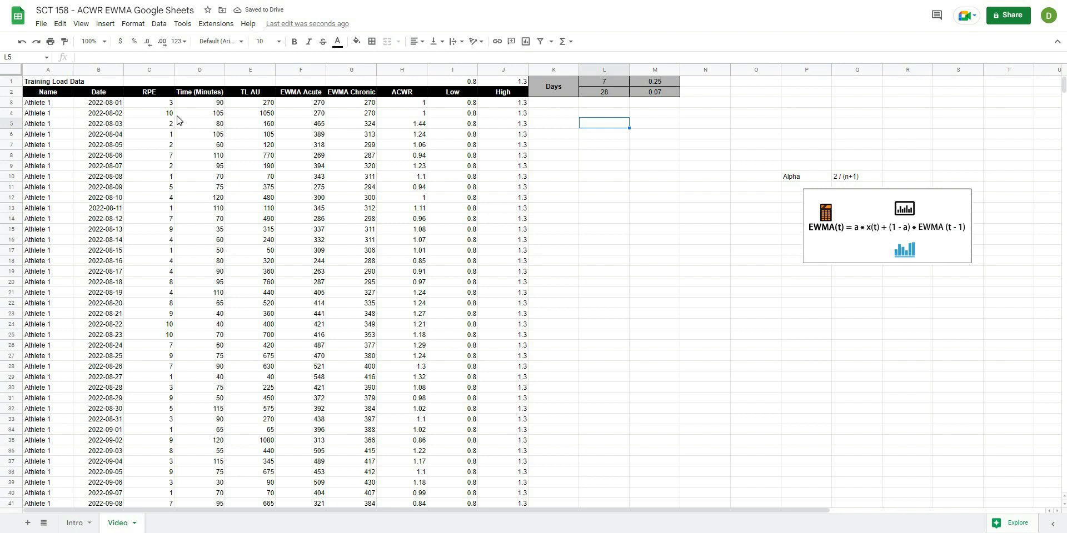
left_click(349, 135)
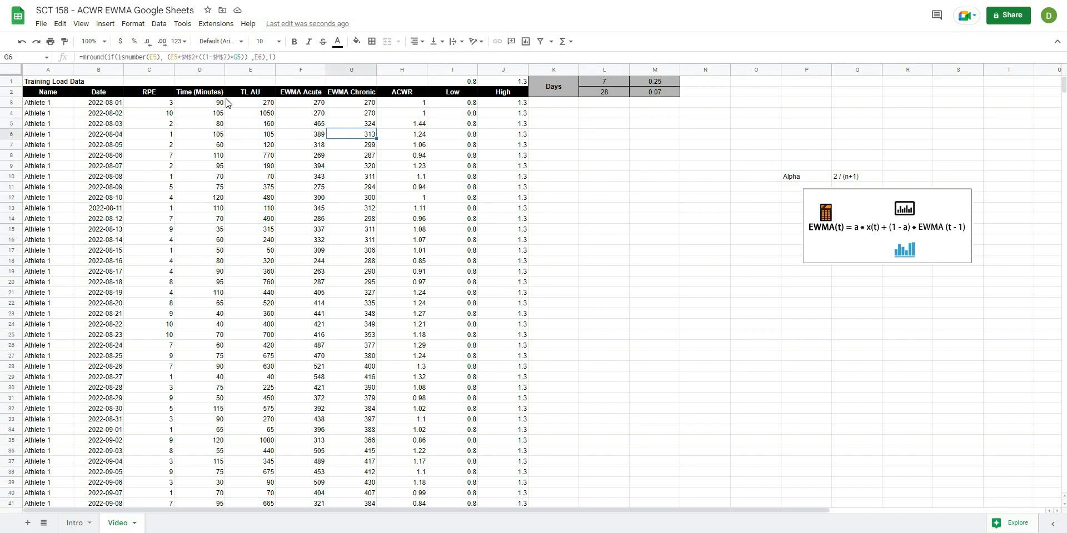
left_click(736, 196)
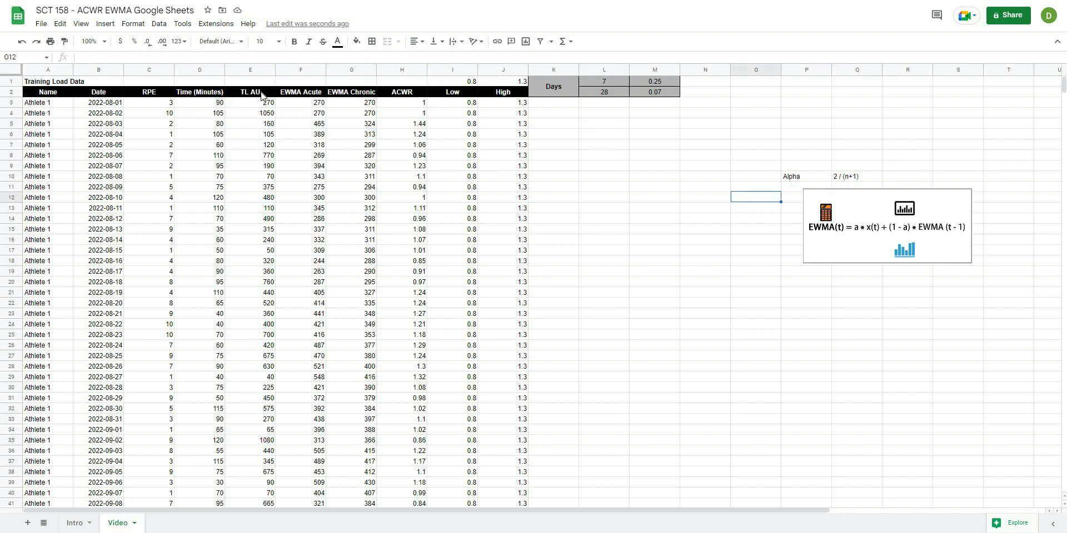
- Select the Date range B2:B51 together with the TL AU range E2:E51, headers included
left_click_drag(103, 92, 95, 509)
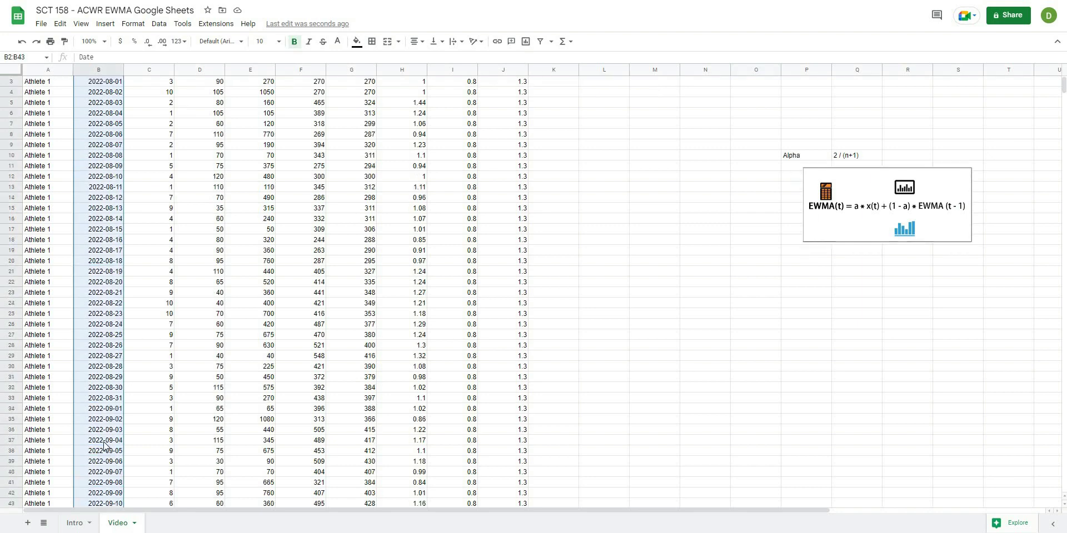
scroll(104, 445, "down", 3)
left_click_drag(104, 445, 106, 471)
scroll(328, 300, "up", 3)
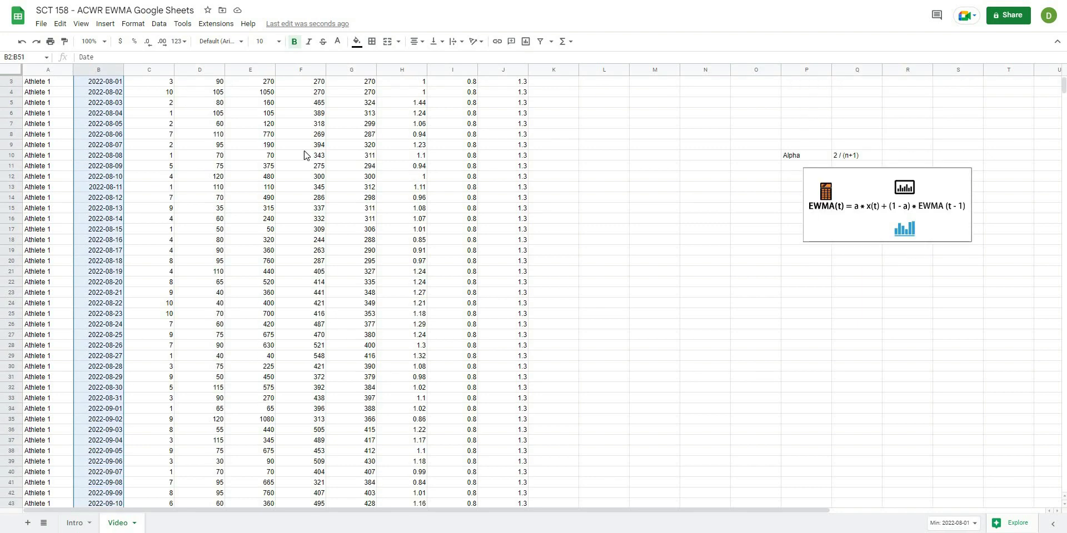
scroll(283, 128, "up", 1)
left_click_drag(260, 97, 264, 272)
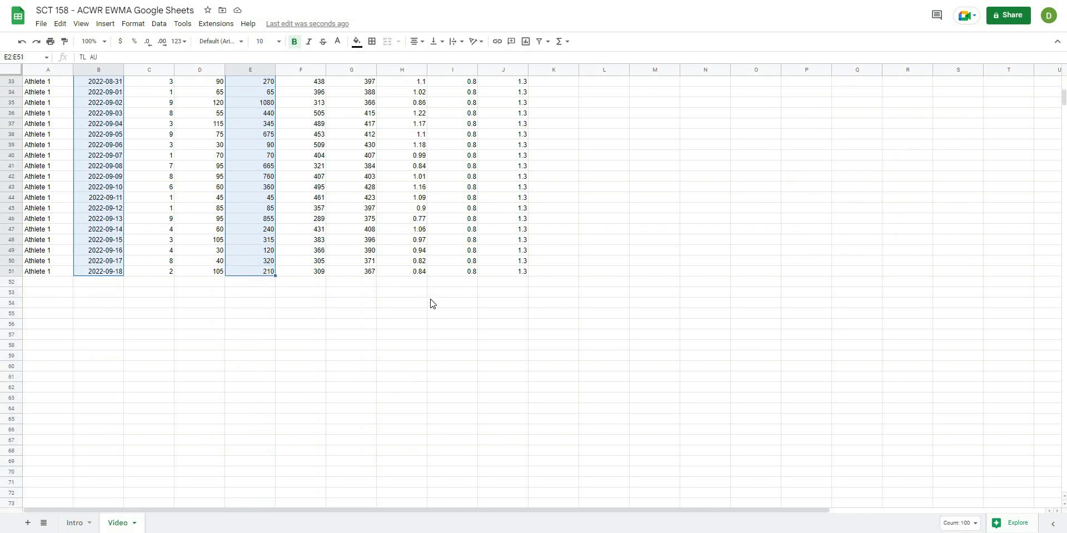
- Add the ACWR, Low and High ranges H2:H51, I2:I51 and J2:J51 to the existing selection
scroll(430, 303, "up", 6)
left_click_drag(401, 92, 405, 303)
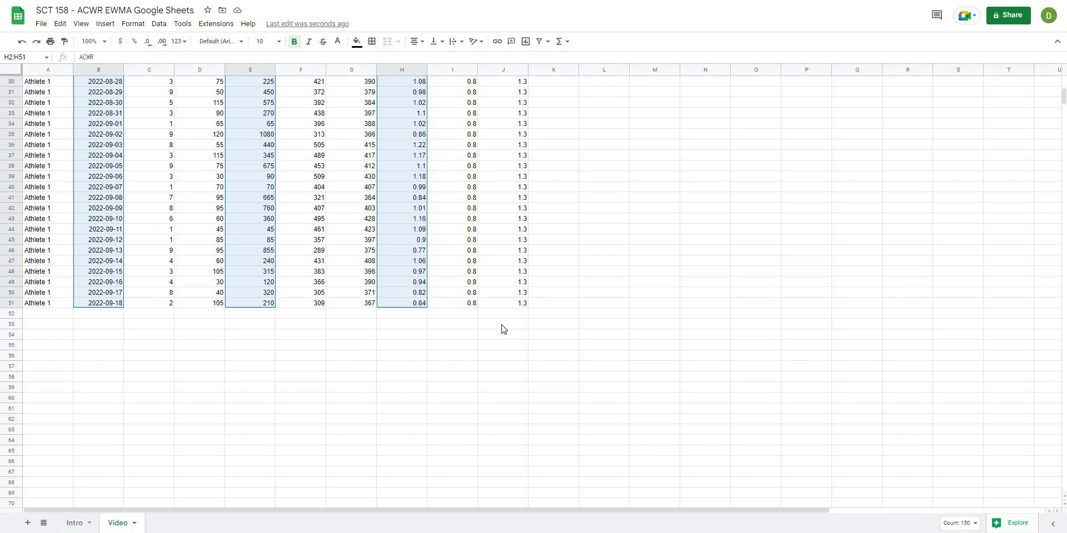
scroll(500, 333, "up", 6)
left_click_drag(452, 92, 459, 176)
scroll(523, 150, "up", 10)
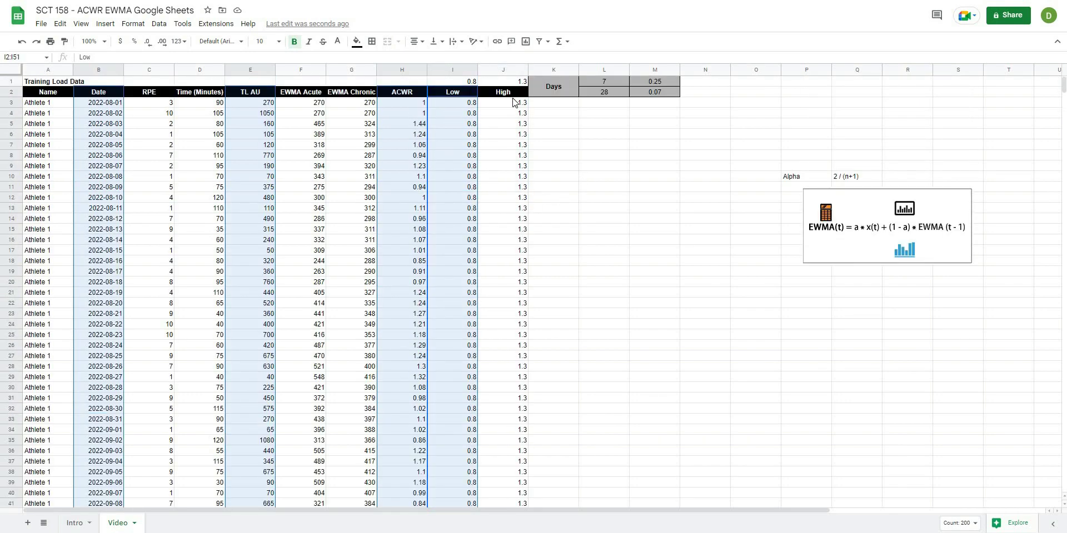
left_click_drag(503, 91, 538, 417)
scroll(536, 405, "up", 5)
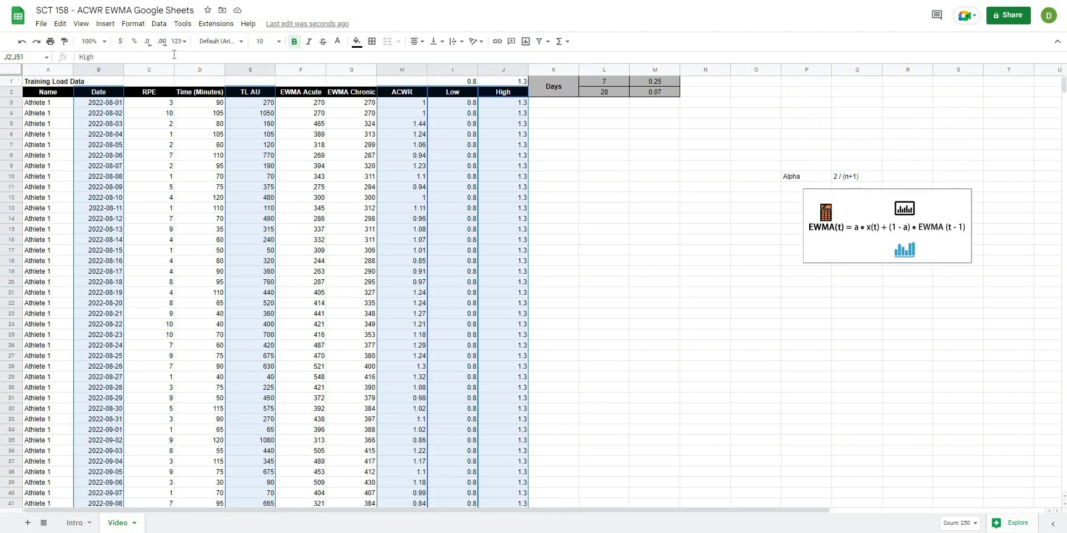
- Insert a chart from the selected ranges, shift it slightly across the sheet, and change its type to Combo chart
left_click(105, 24)
left_click(115, 117)
left_click_drag(533, 210, 578, 181)
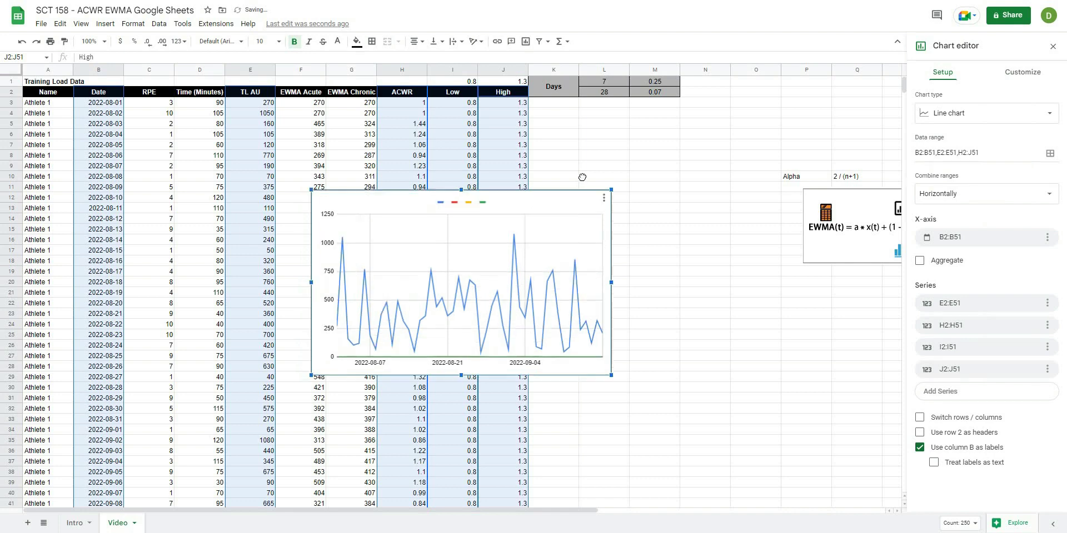
left_click(973, 118)
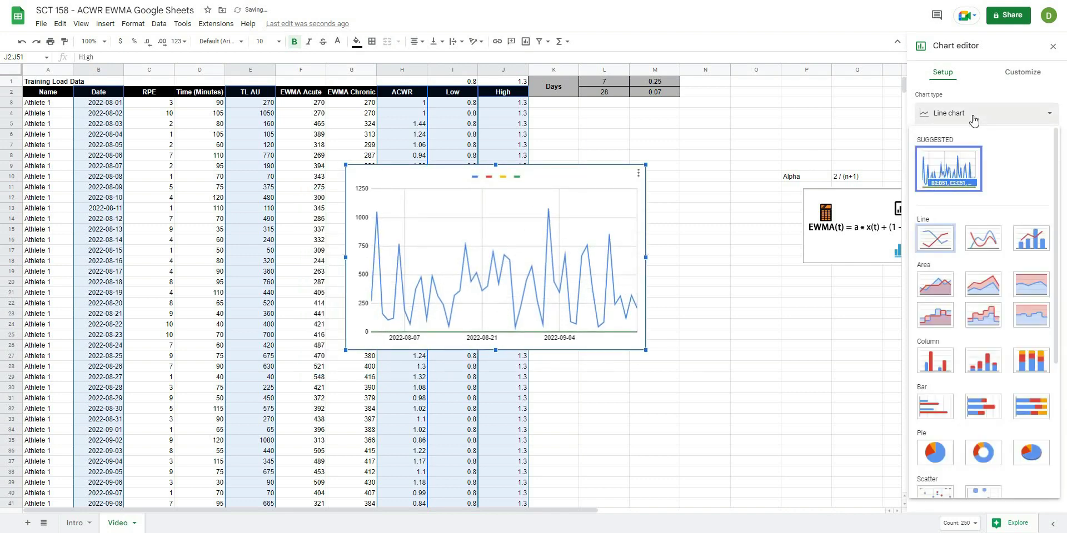
left_click(1021, 236)
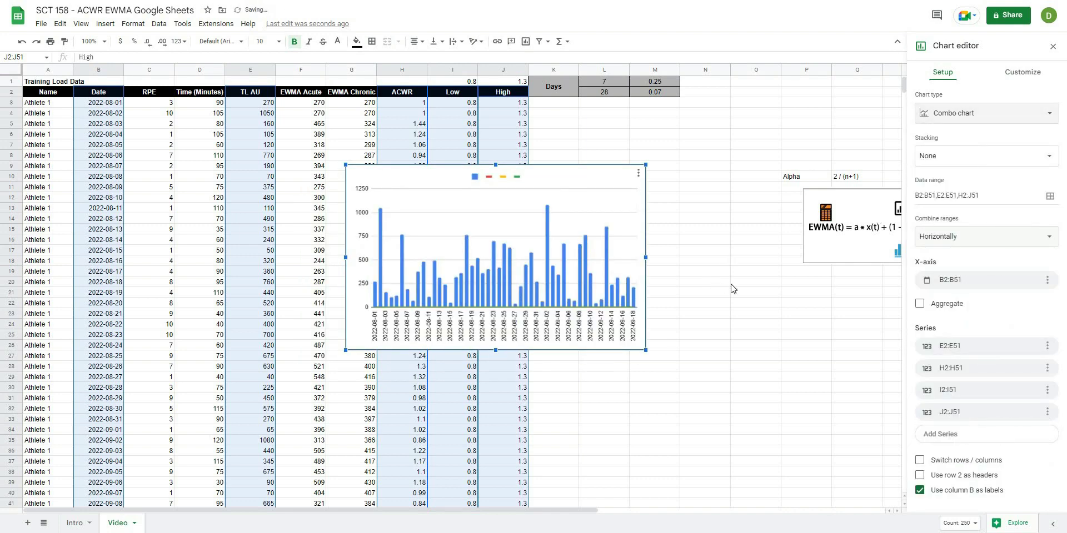
- Enlarge the combo chart to start around column E, and use row 2 as headers for its series names
left_click(1014, 78)
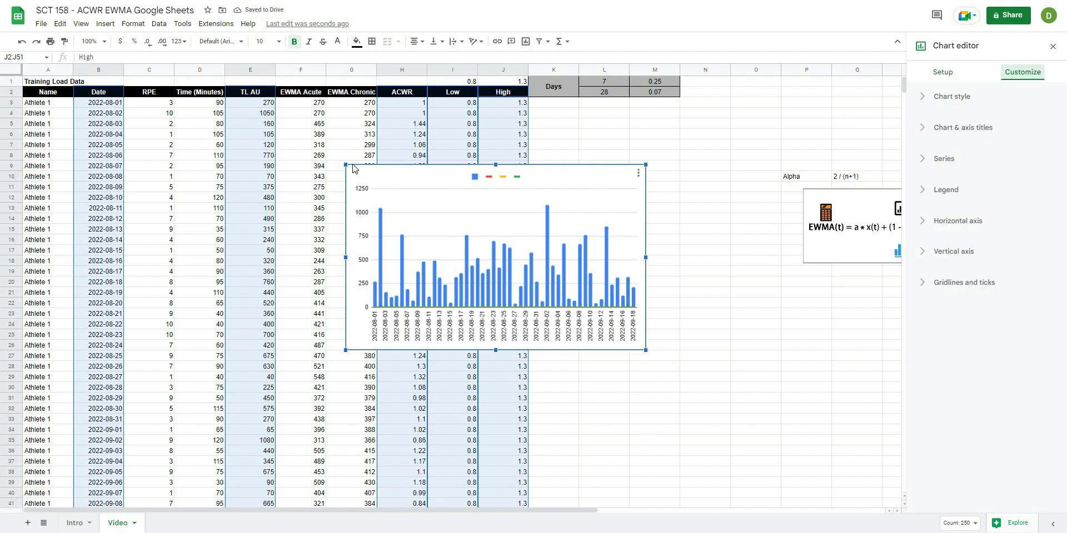
left_click_drag(345, 164, 244, 155)
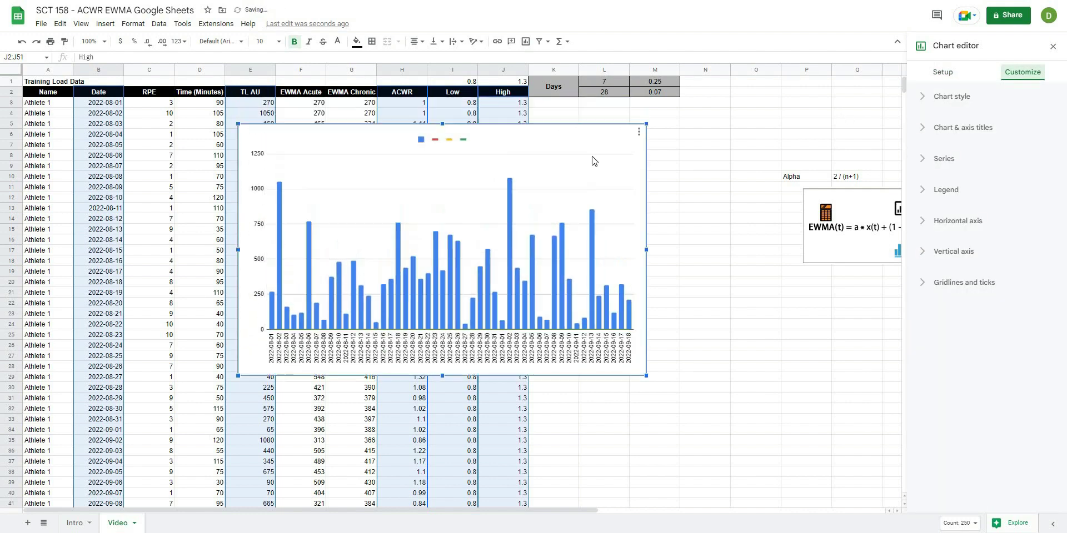
left_click(944, 73)
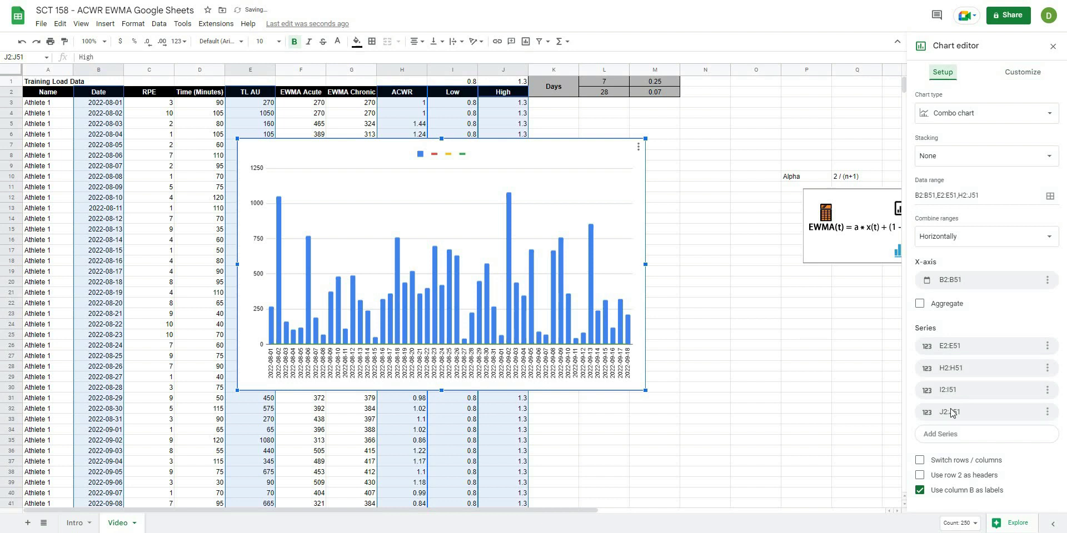
left_click(925, 475)
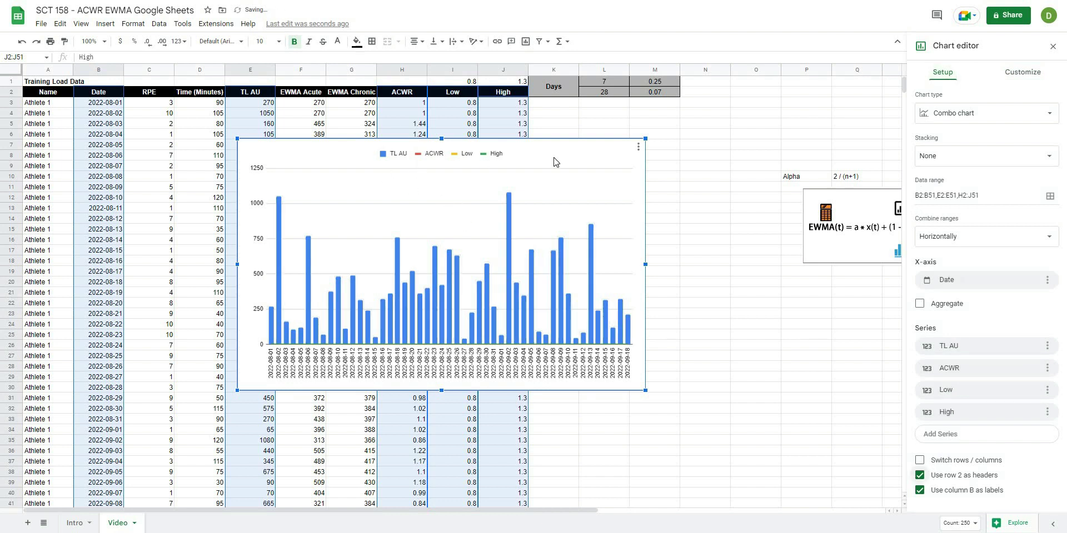
- Format the TL AU column series with 50% line opacity and 0% fill opacity
left_click(1033, 72)
left_click(941, 160)
left_click(949, 187)
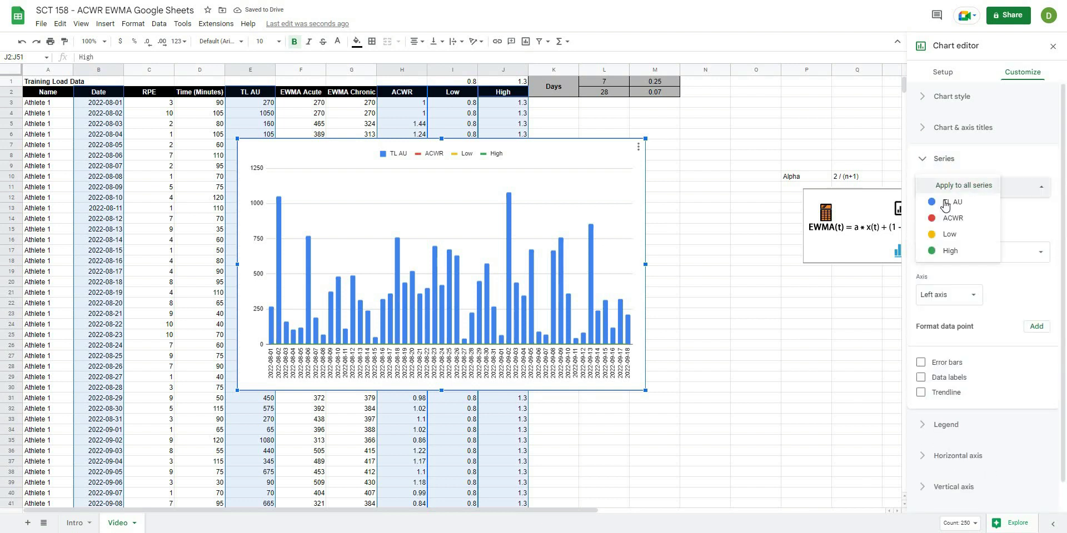
left_click(943, 206)
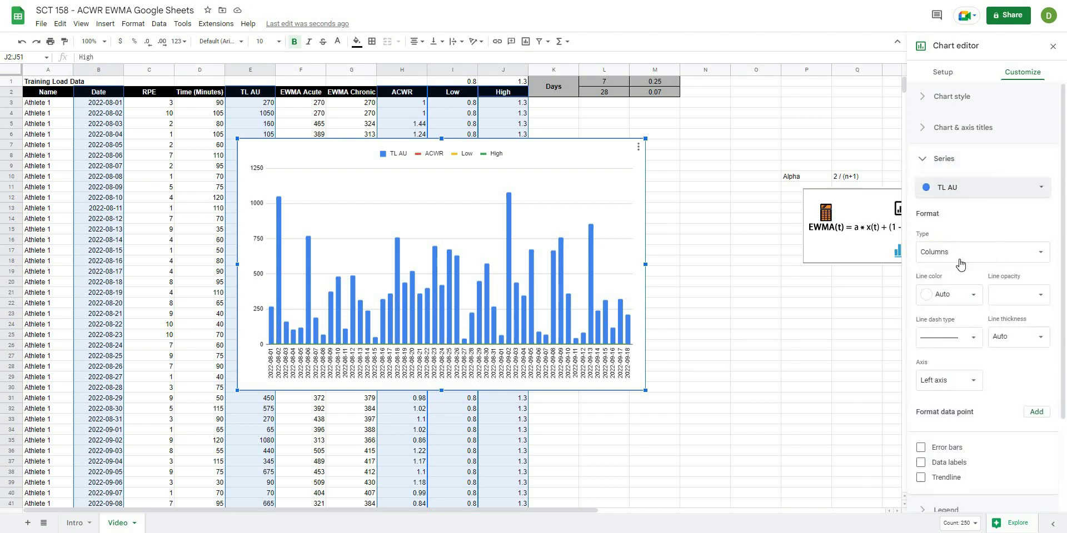
left_click(1039, 297)
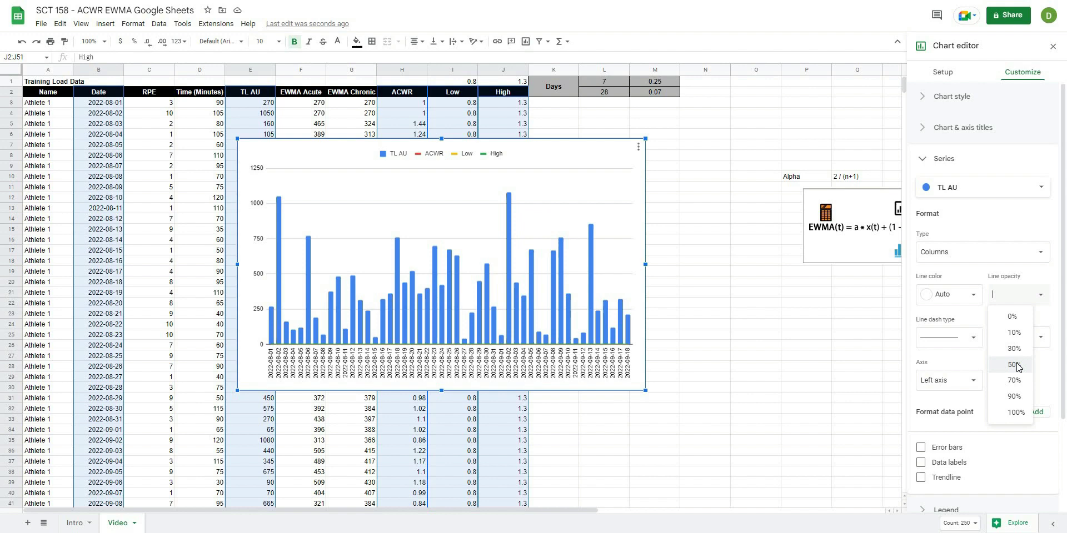
left_click(1019, 365)
left_click(1034, 303)
left_click(1020, 319)
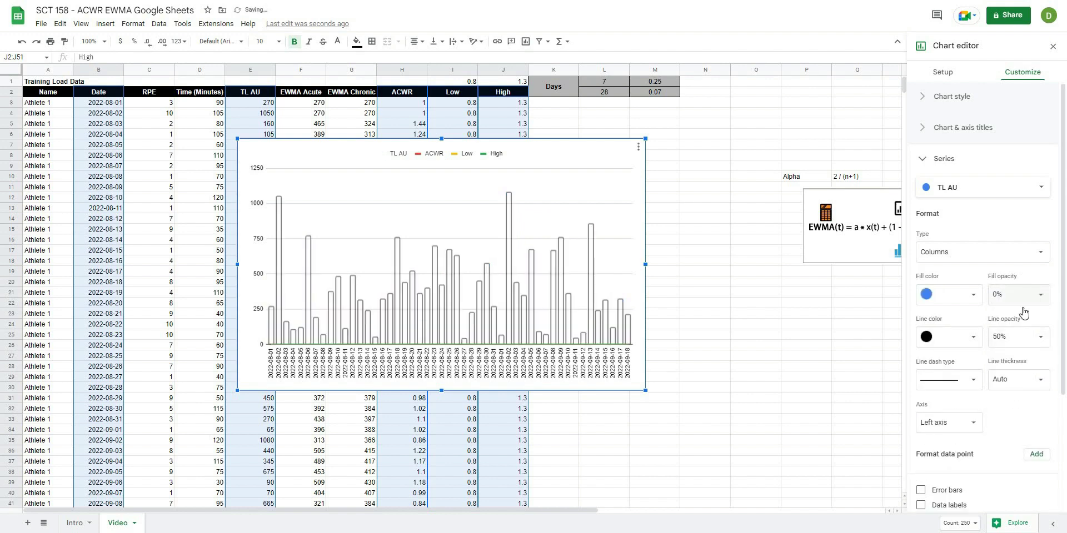
- Set the TL AU column series to 50% fill opacity and 0% line opacity
left_click(1026, 303)
left_click(1015, 365)
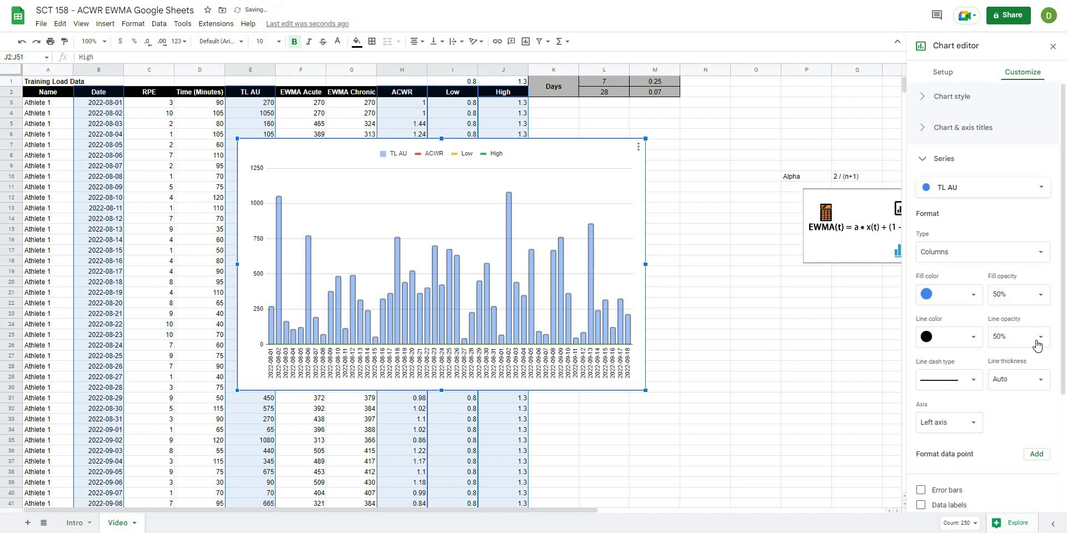
left_click(1041, 341)
left_click(1012, 359)
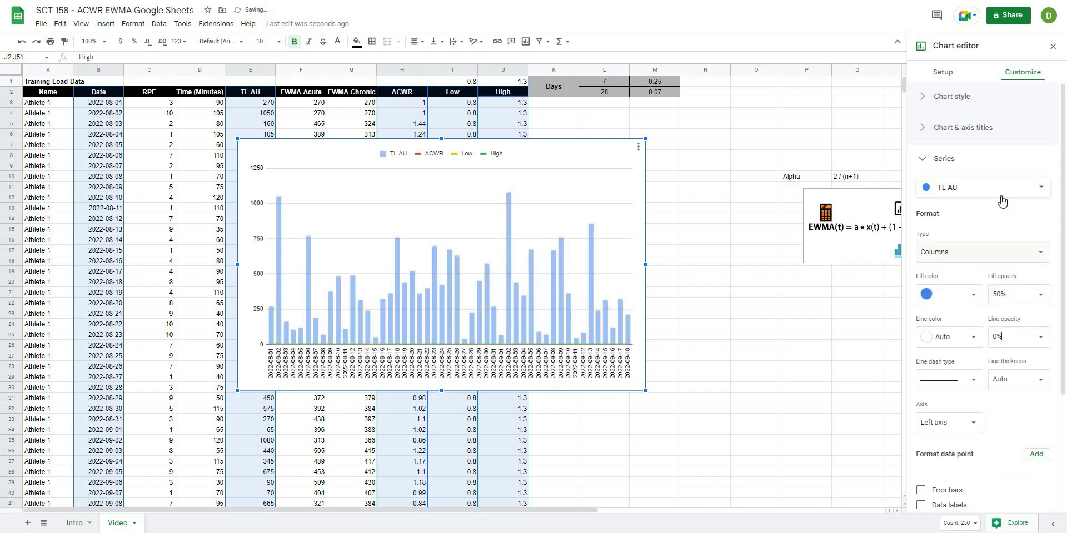
- Plot the ACWR line series against the right axis
left_click(972, 189)
left_click(968, 204)
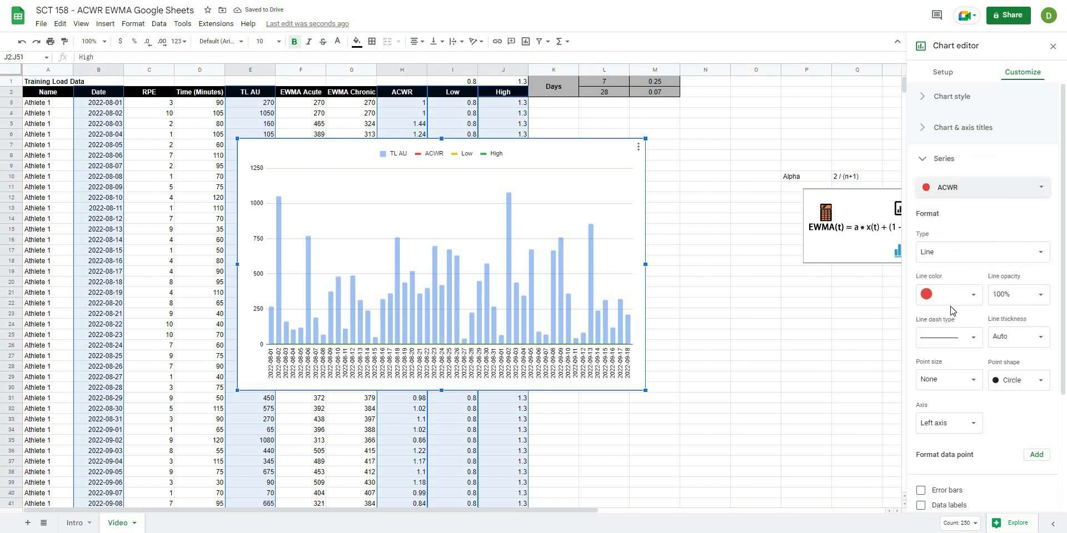
left_click(956, 429)
left_click(956, 437)
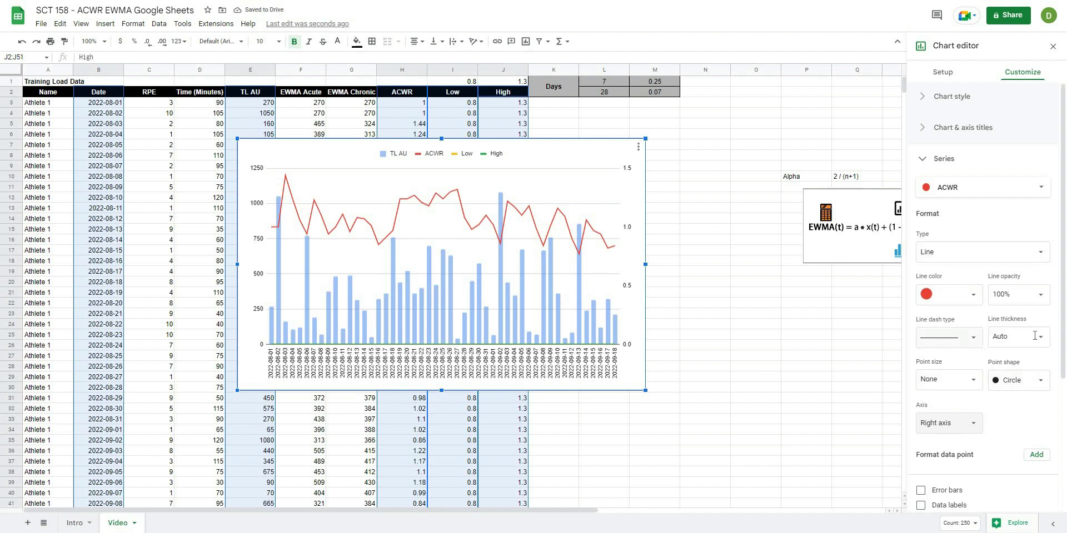
left_click(1004, 264)
left_click(994, 179)
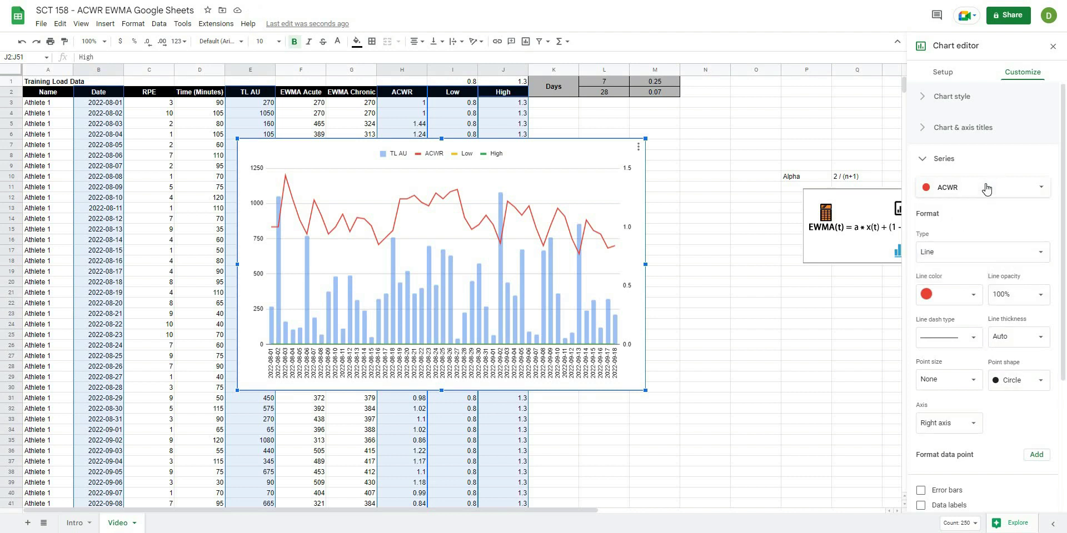
left_click(987, 166)
left_click(976, 190)
left_click(945, 159)
- Format the Low series as a green dotted line plotted on the right axis
left_click(970, 185)
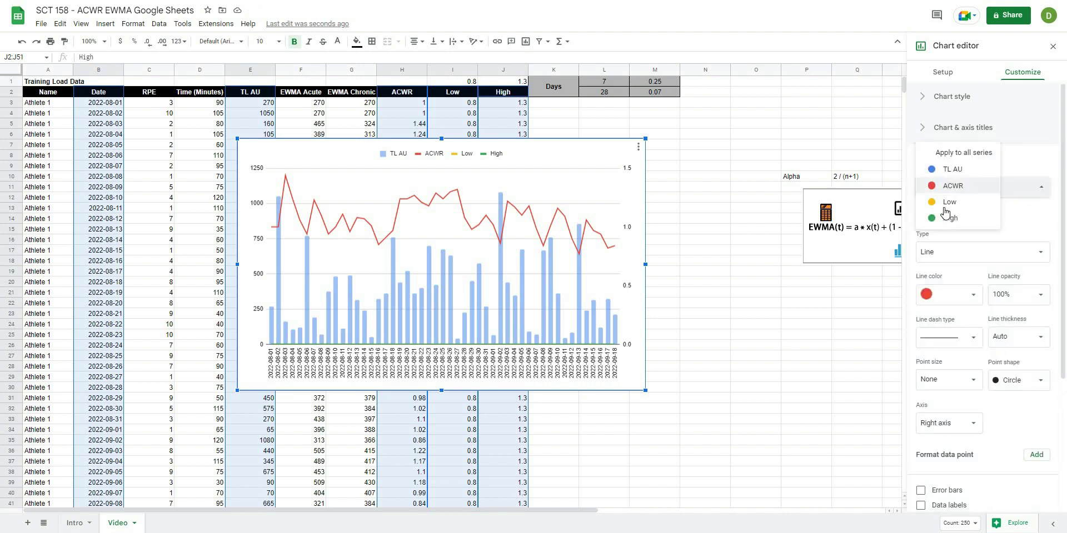
left_click(947, 203)
left_click(943, 299)
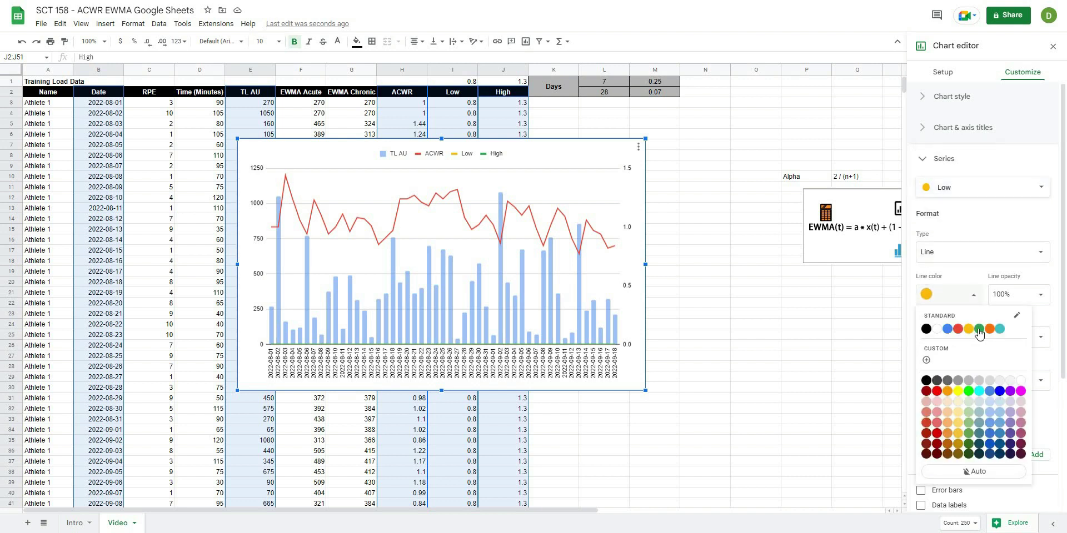
left_click(979, 329)
left_click(963, 429)
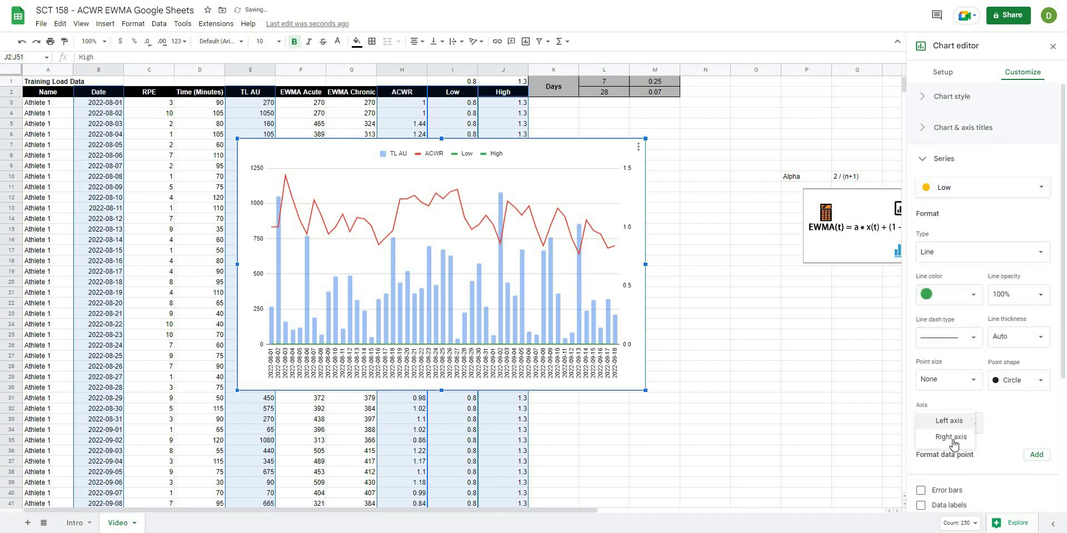
left_click(951, 437)
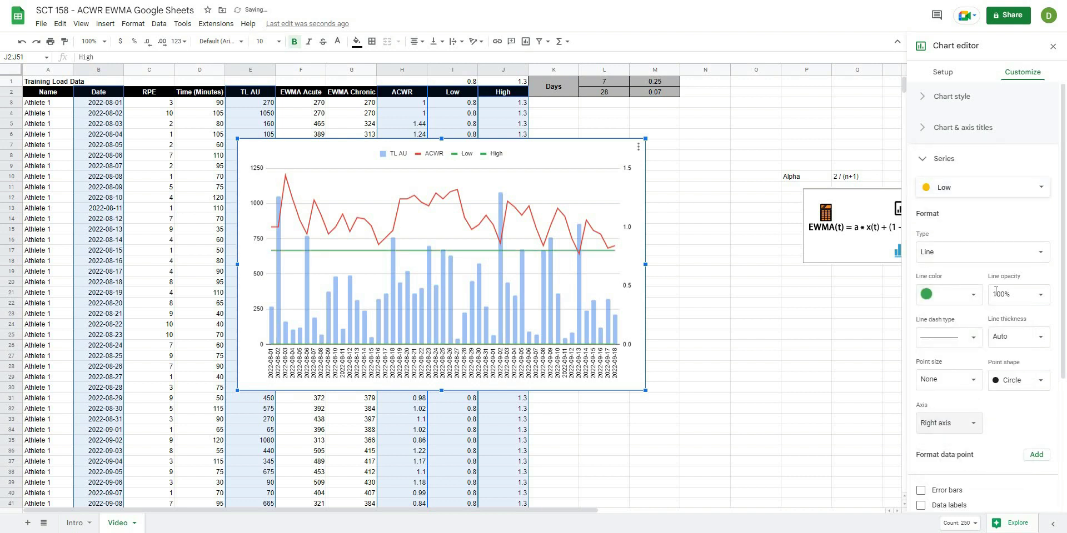
left_click(952, 338)
left_click(952, 355)
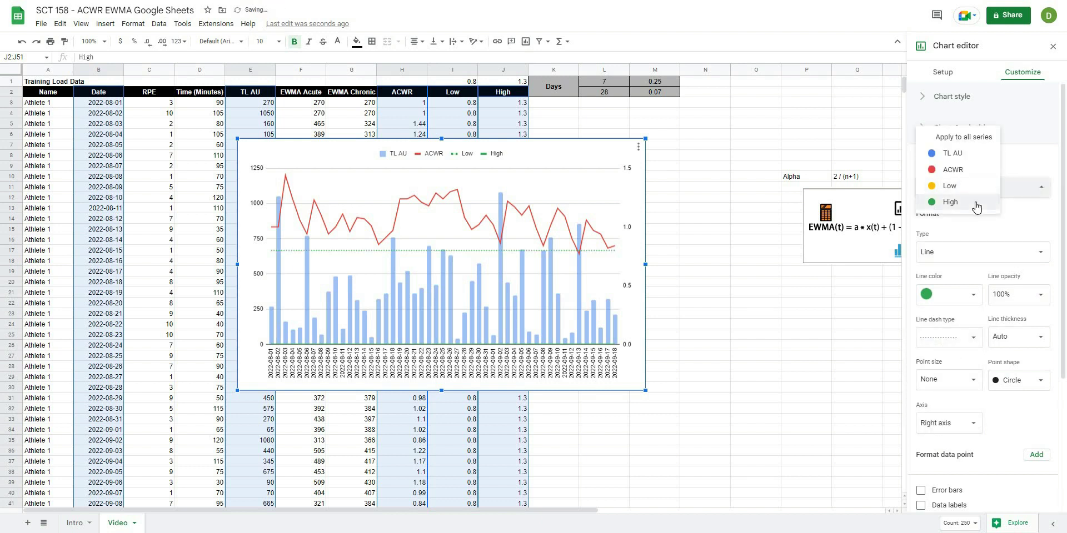
- Format the High series as a red dotted line plotted on the right axis
left_click(988, 194)
left_click(950, 201)
left_click(949, 295)
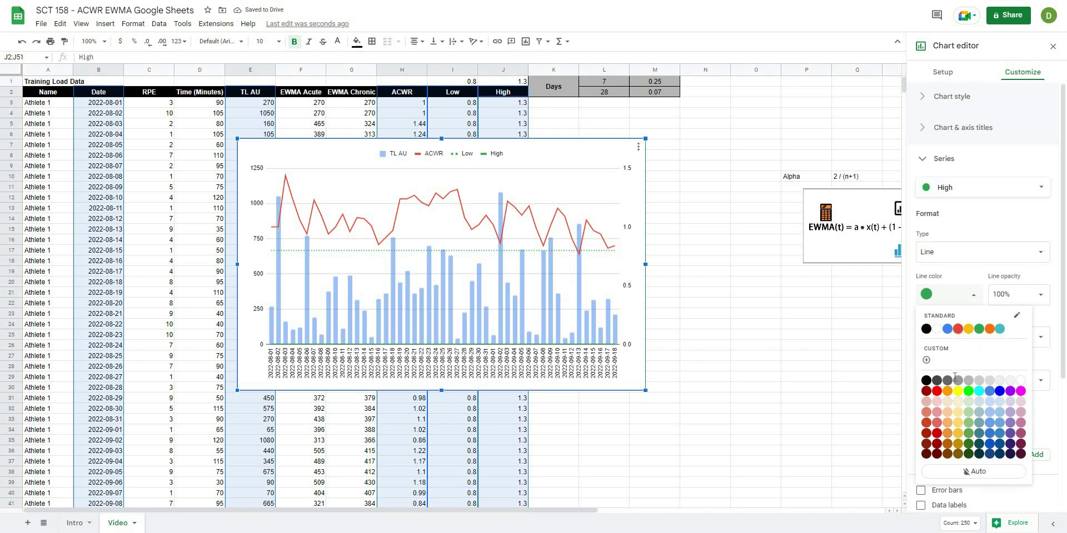
left_click(958, 329)
left_click(952, 338)
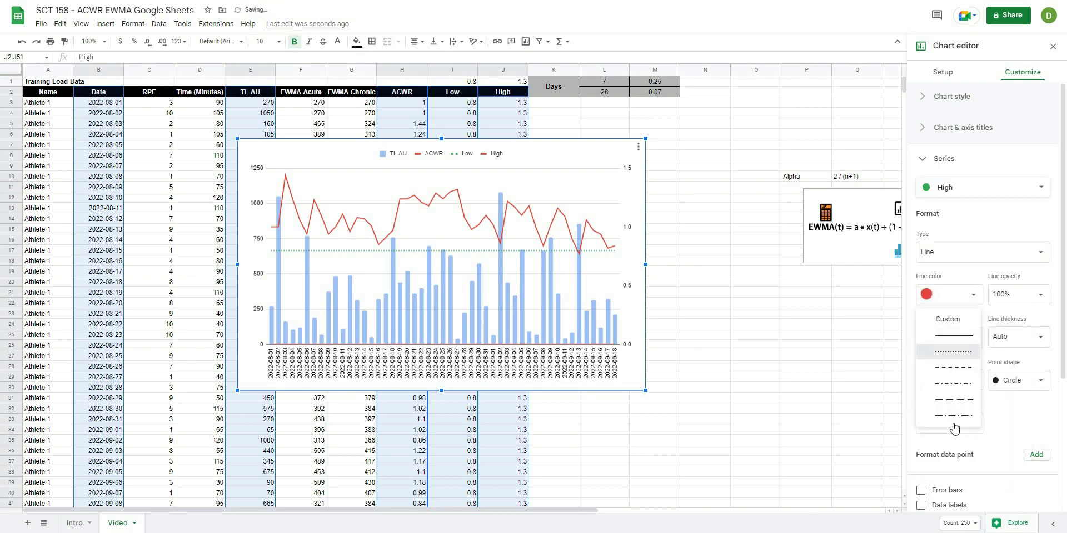
left_click(949, 424)
left_click(945, 436)
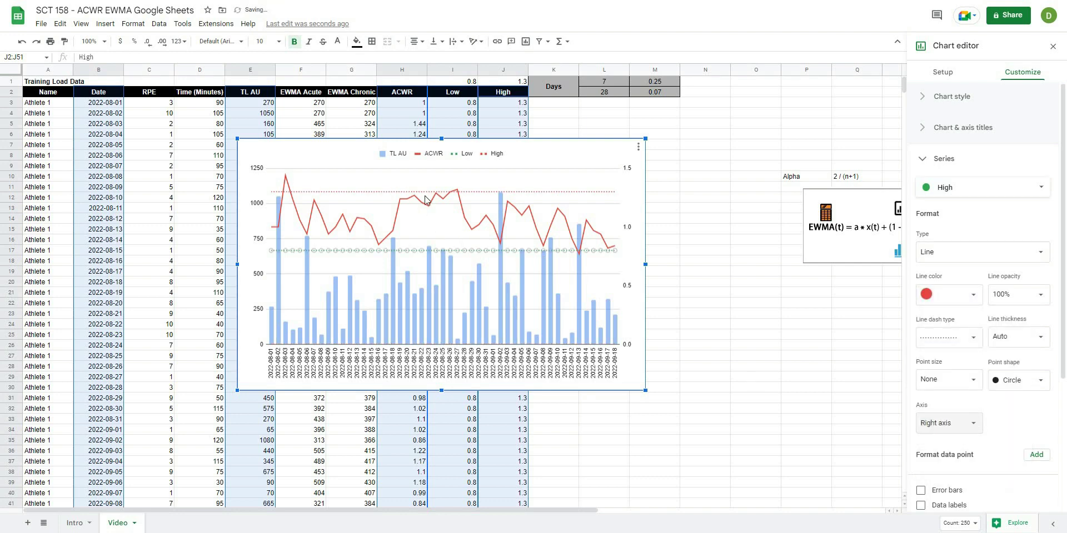
- Remove the major gridlines of the chart's vertical axis
left_click(522, 168)
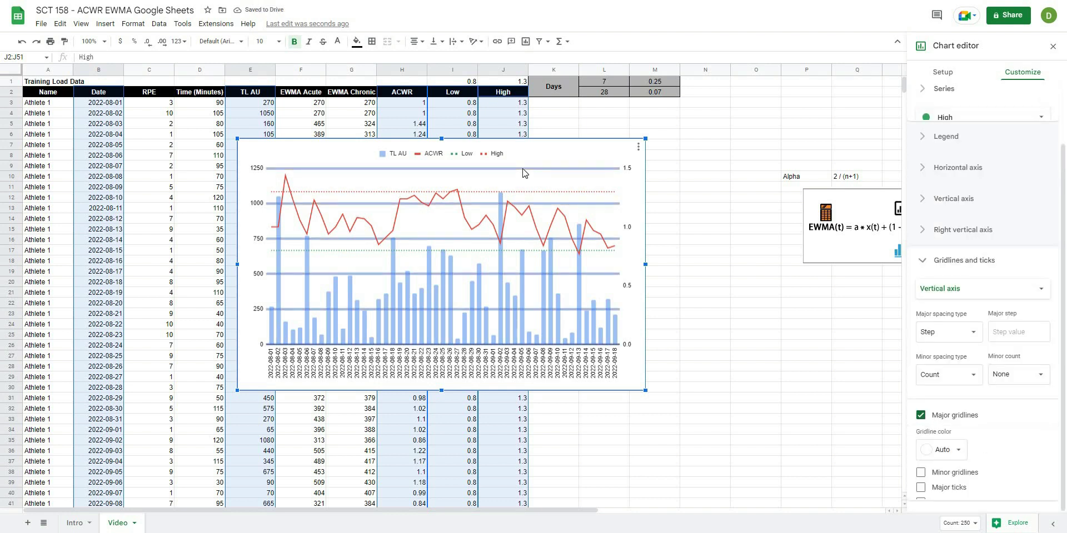
key("Delete")
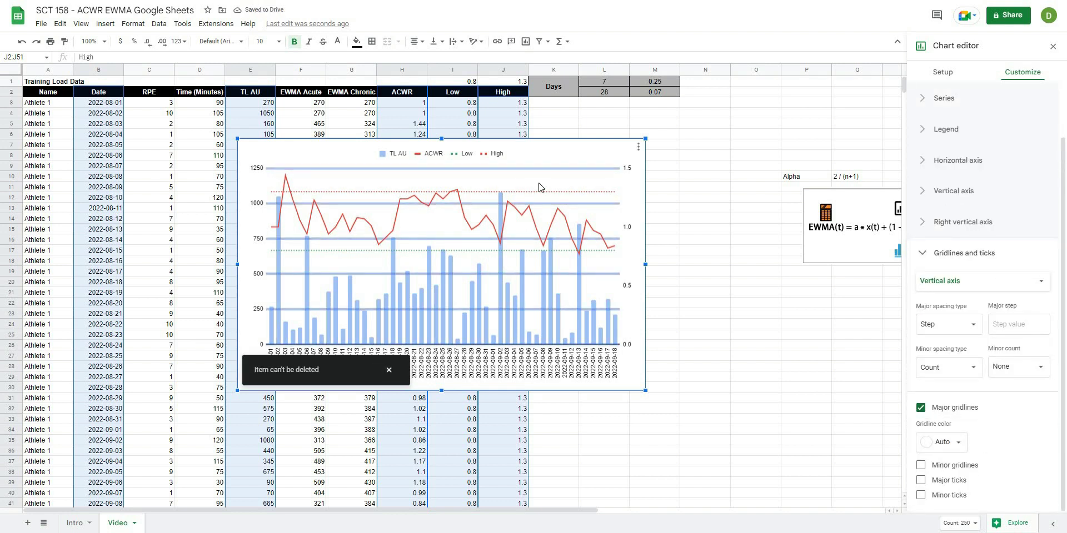
left_click(964, 412)
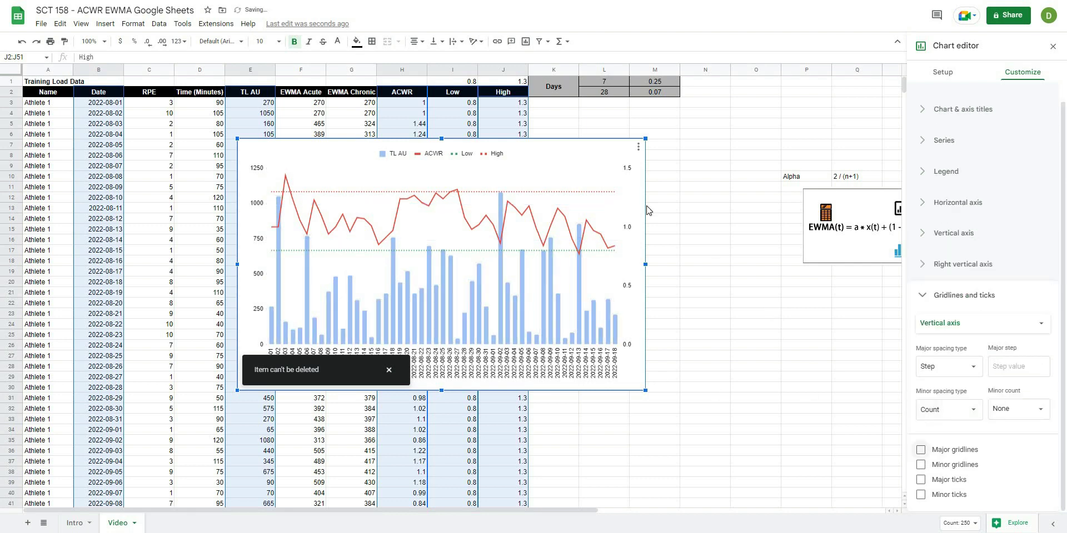
- Move the combo chart beside the data table and enlarge it to span about columns K to T
left_click(756, 302)
left_click_drag(561, 158, 873, 223)
left_click_drag(957, 457, 1014, 491)
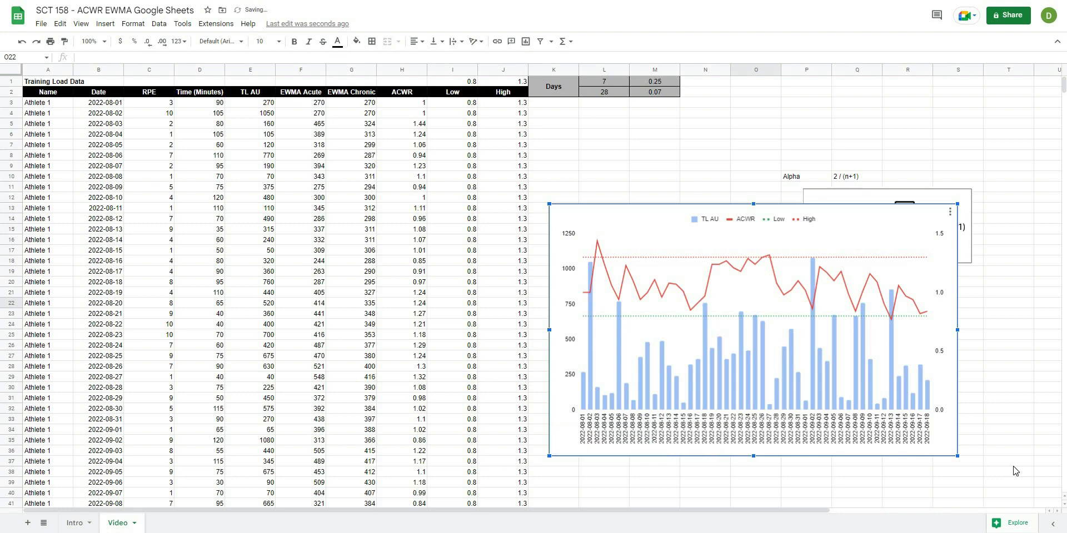
- Try a High threshold of 1.5 in J1 and set it back to 1.3
left_click(514, 83)
type("1.5")
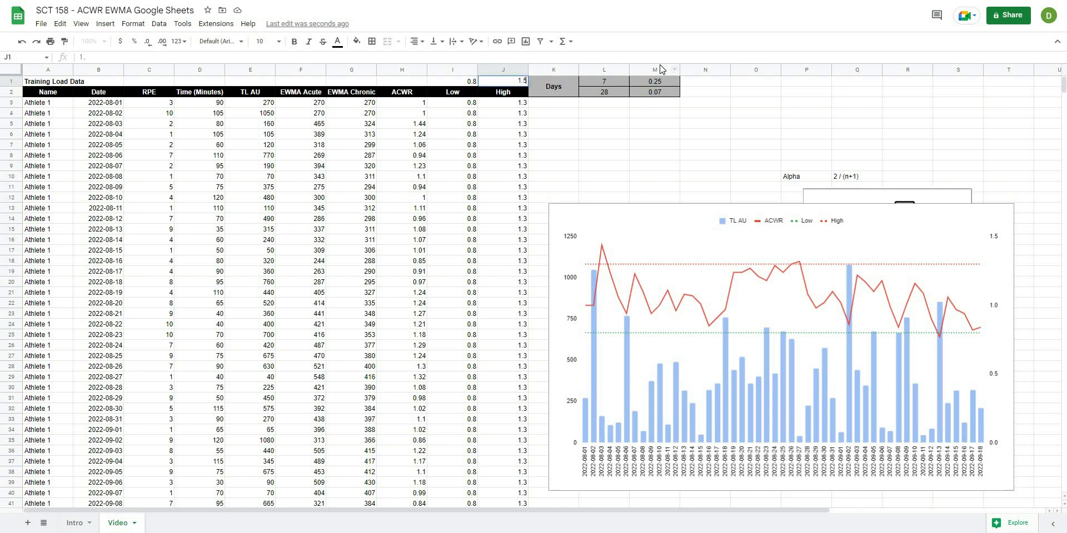
key("Return")
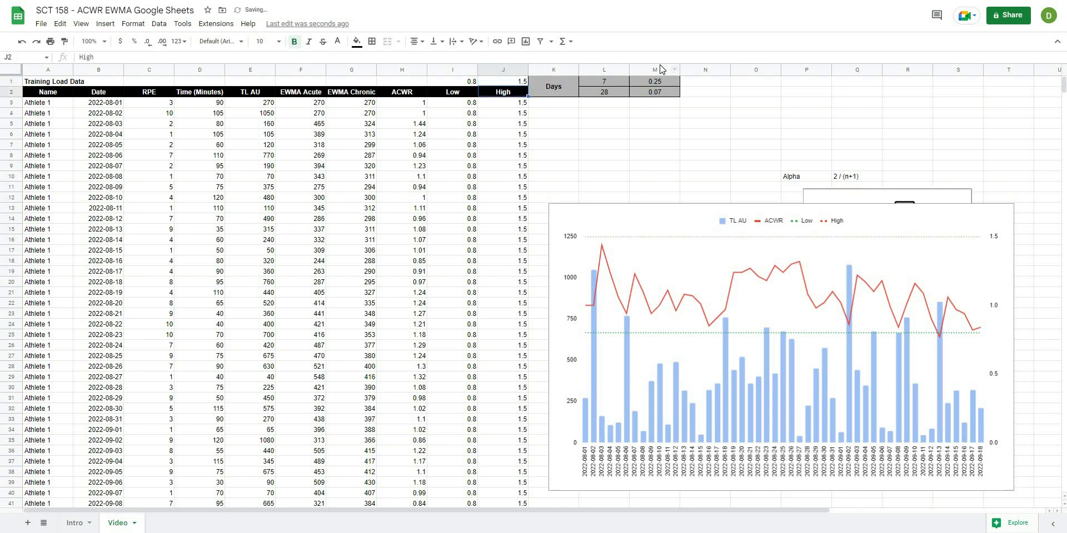
left_click(514, 83)
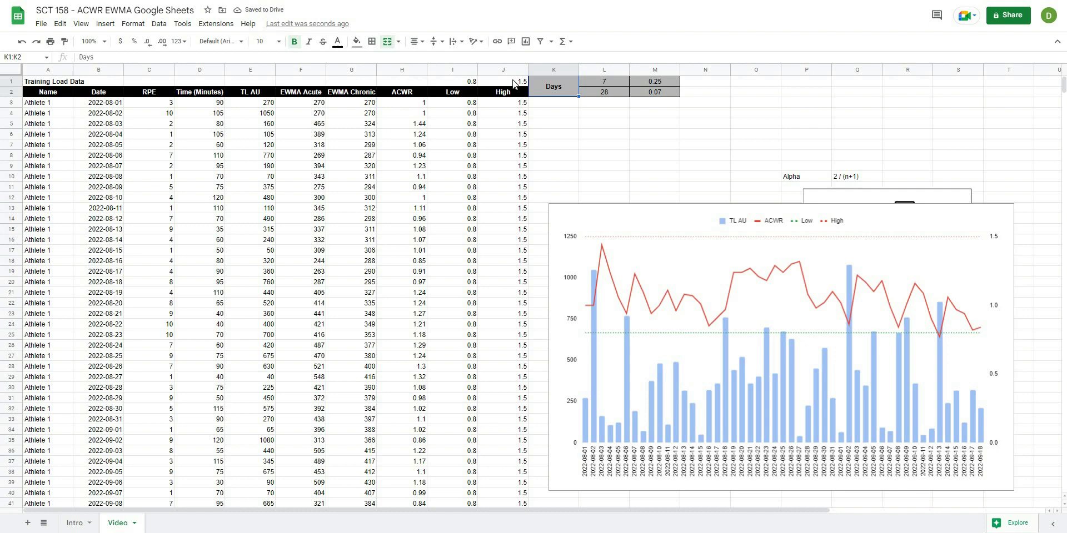
type("1.3")
key("Return")
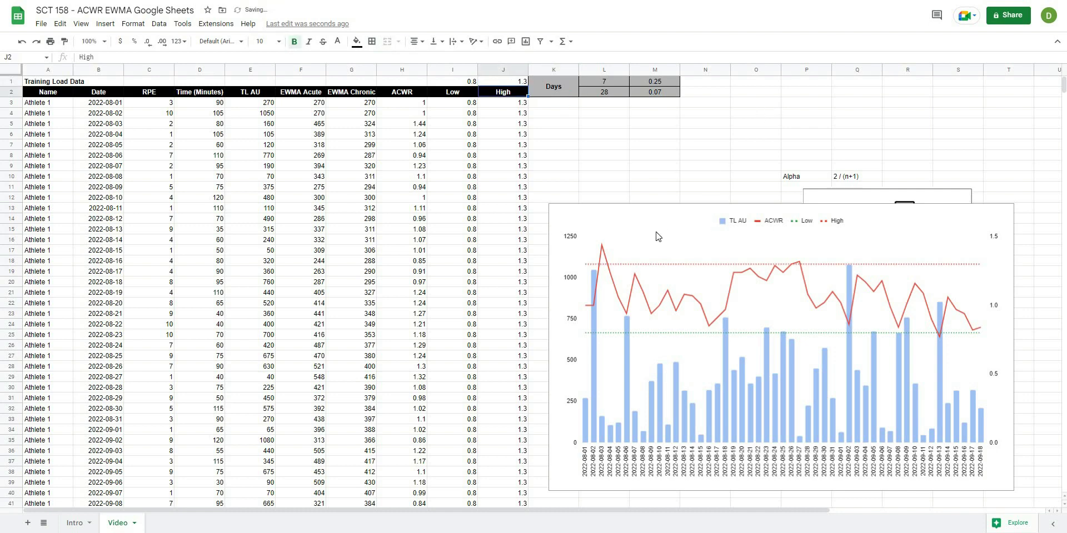
- Enlarge the combo chart further and reposition it to span about columns F to P, starting around row 6
left_click_drag(550, 215, 402, 163)
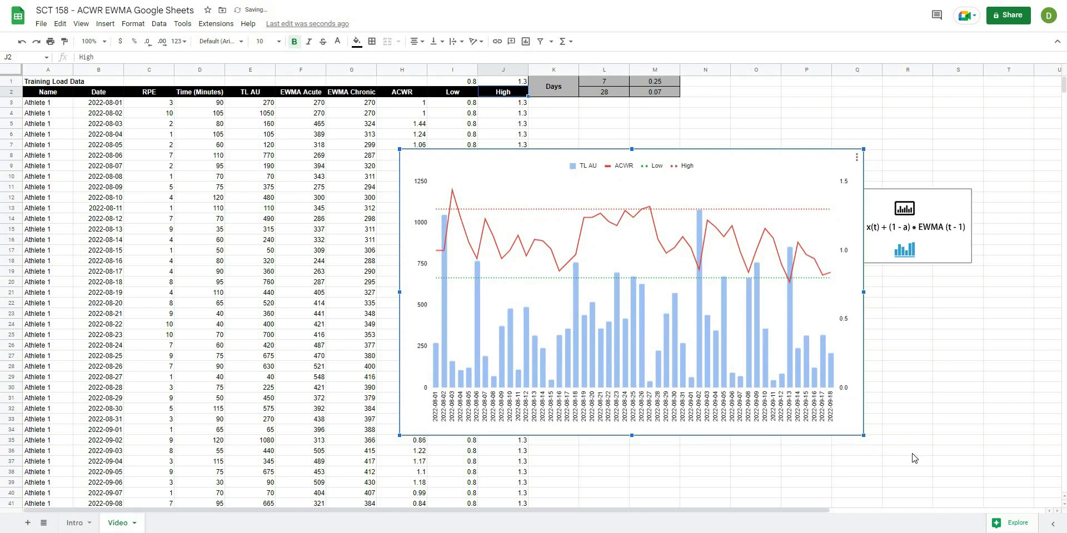
left_click_drag(914, 458, 944, 485)
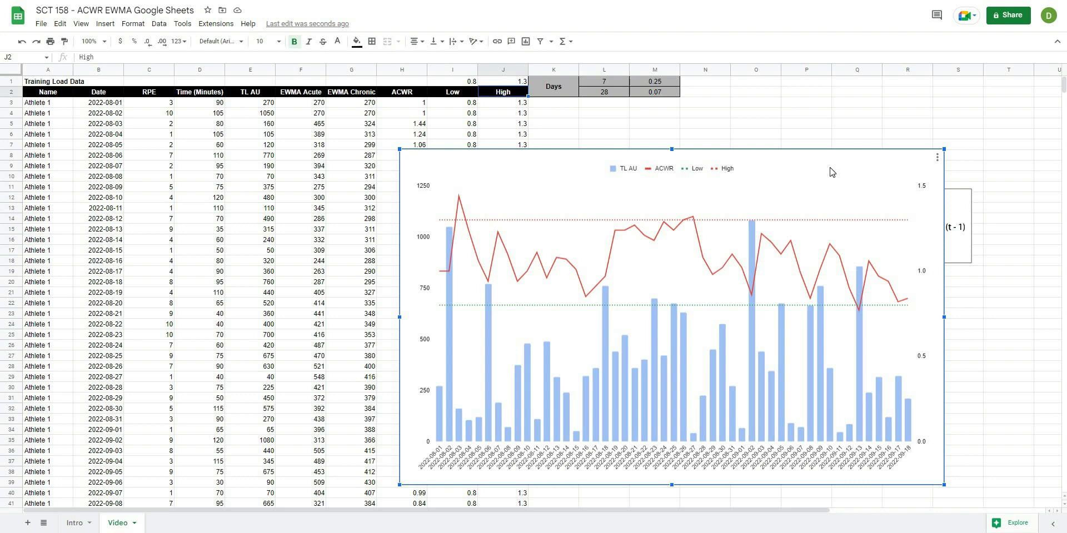
left_click_drag(832, 171, 726, 152)
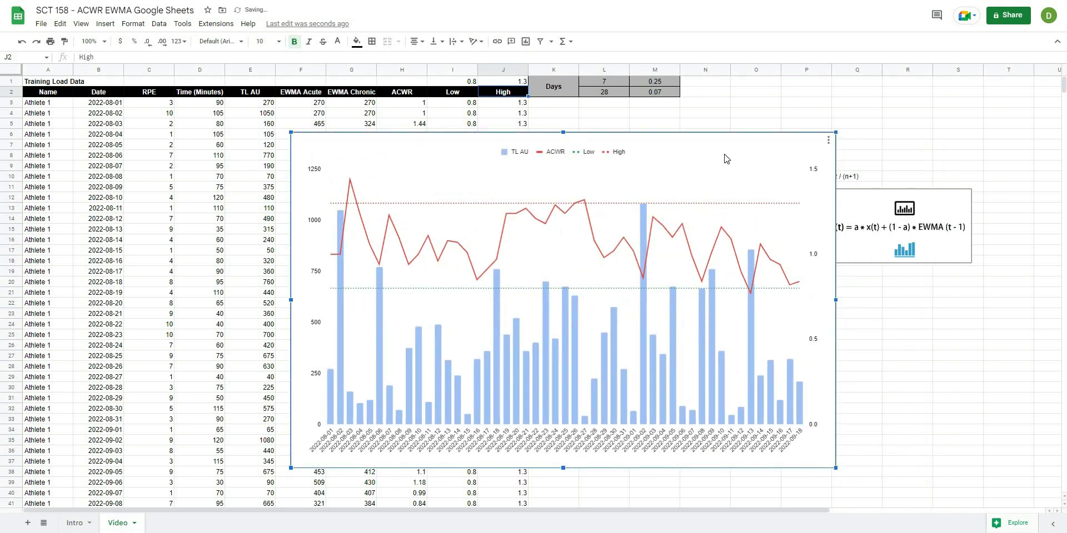
mouse_move(751, 332)
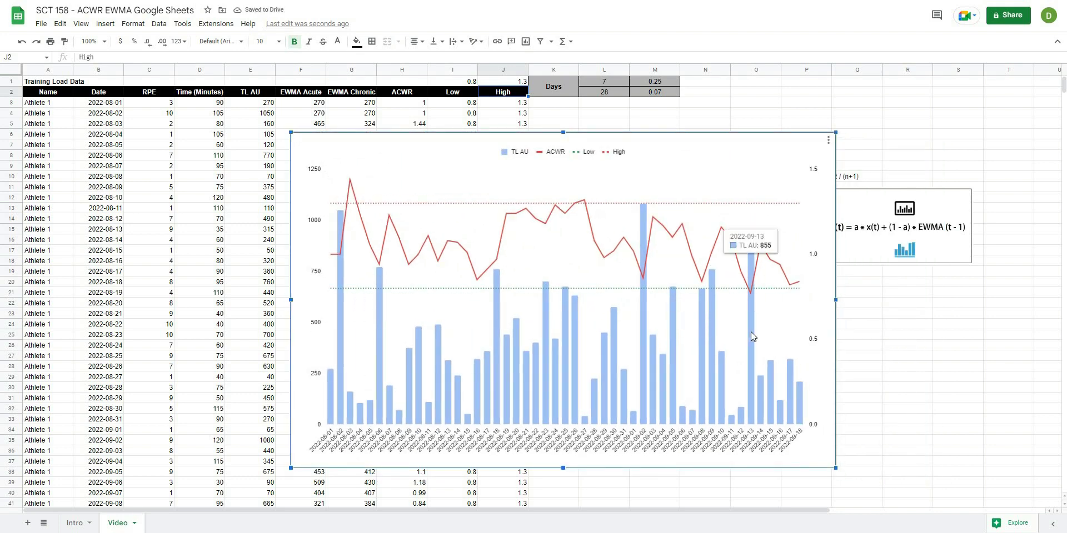